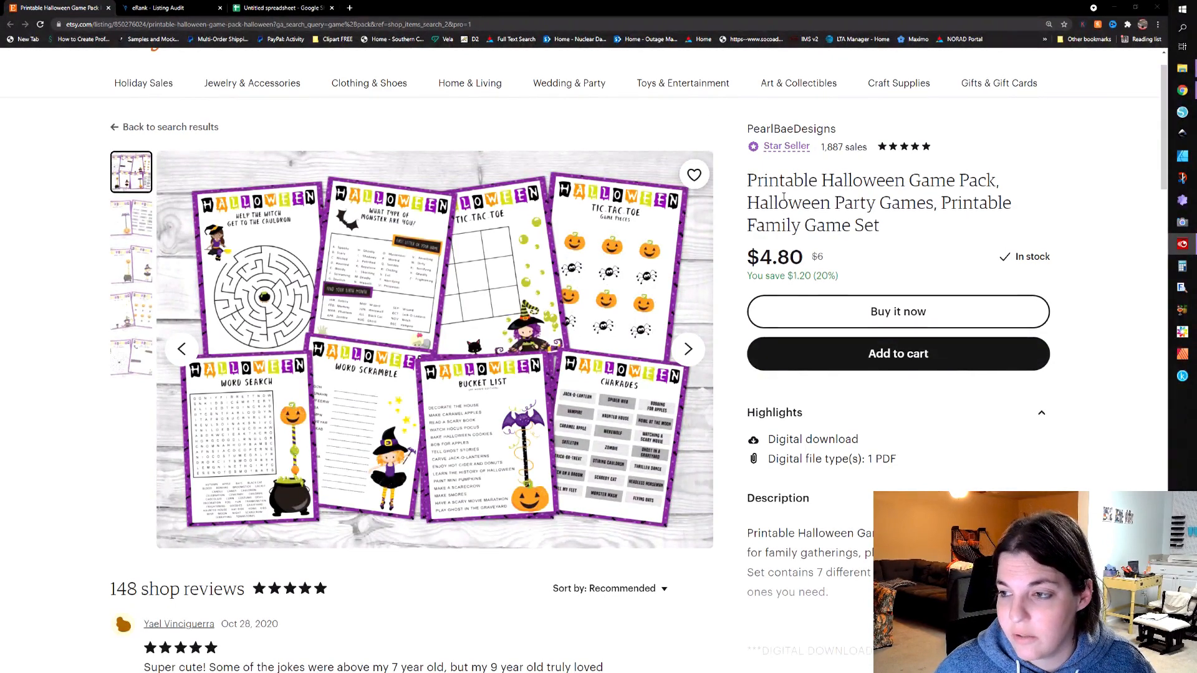
# Review the Halloween game pack listing, its eRank tag analysis and the tag list in the spreadsheet, ending on the listing.
pyautogui.scroll(-1, 784, 197)
pyautogui.scroll(1, 784, 197)
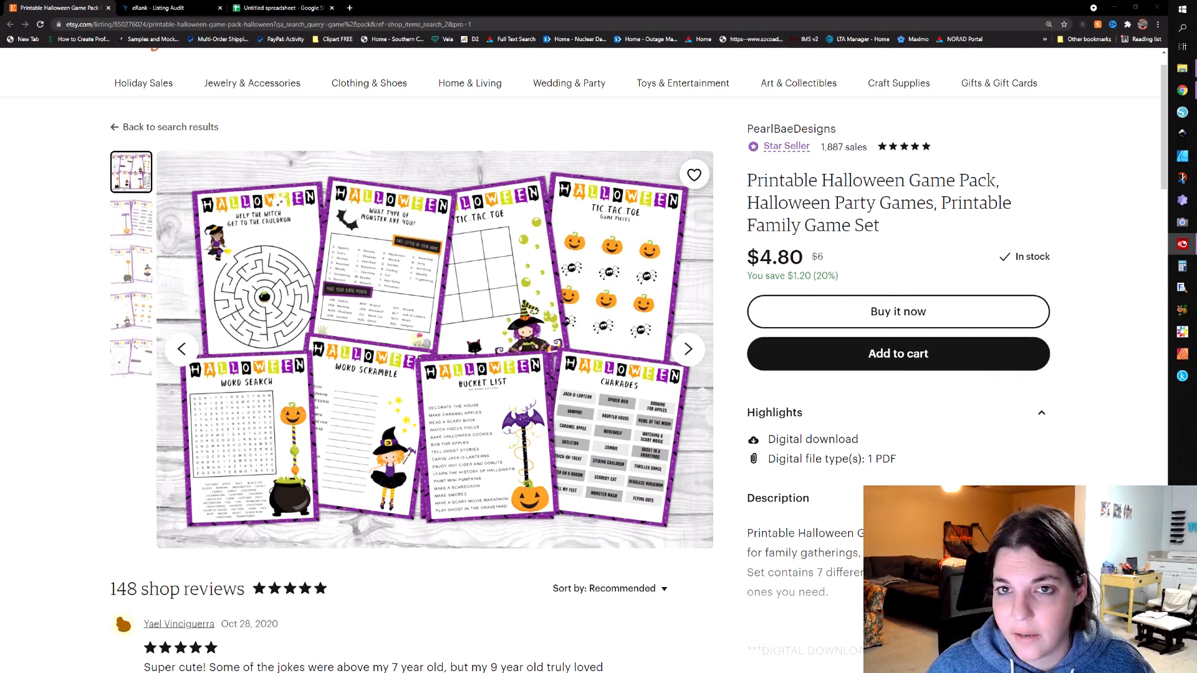
pyautogui.click(147, 5)
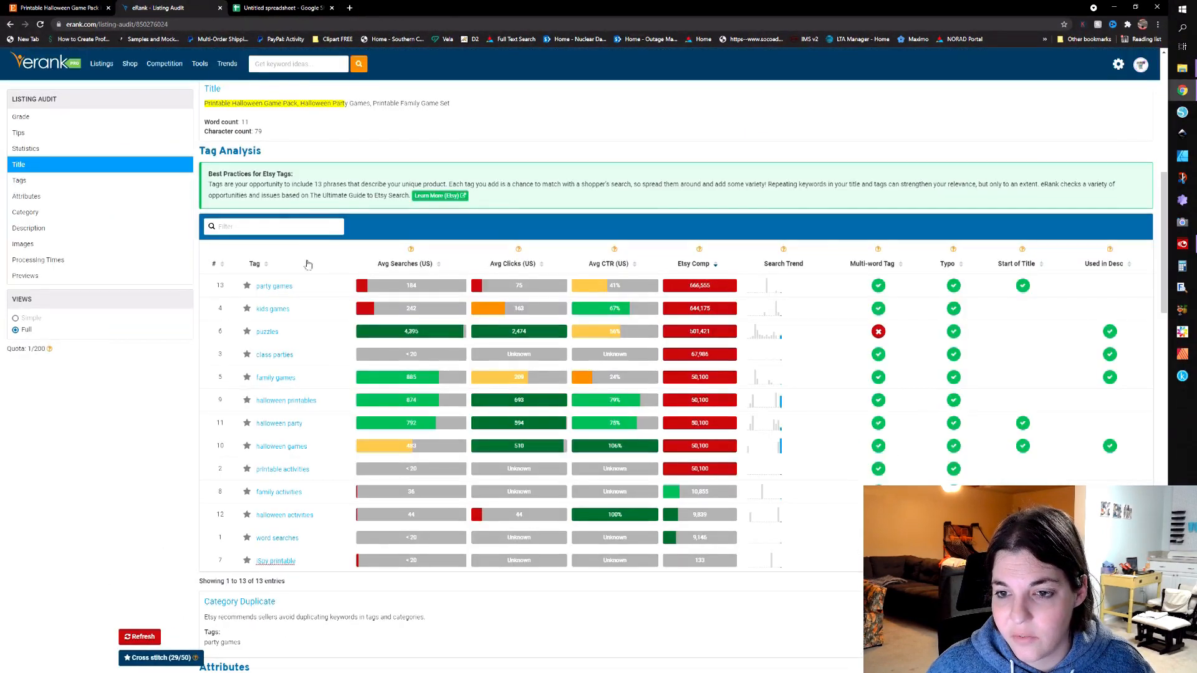
pyautogui.click(272, 7)
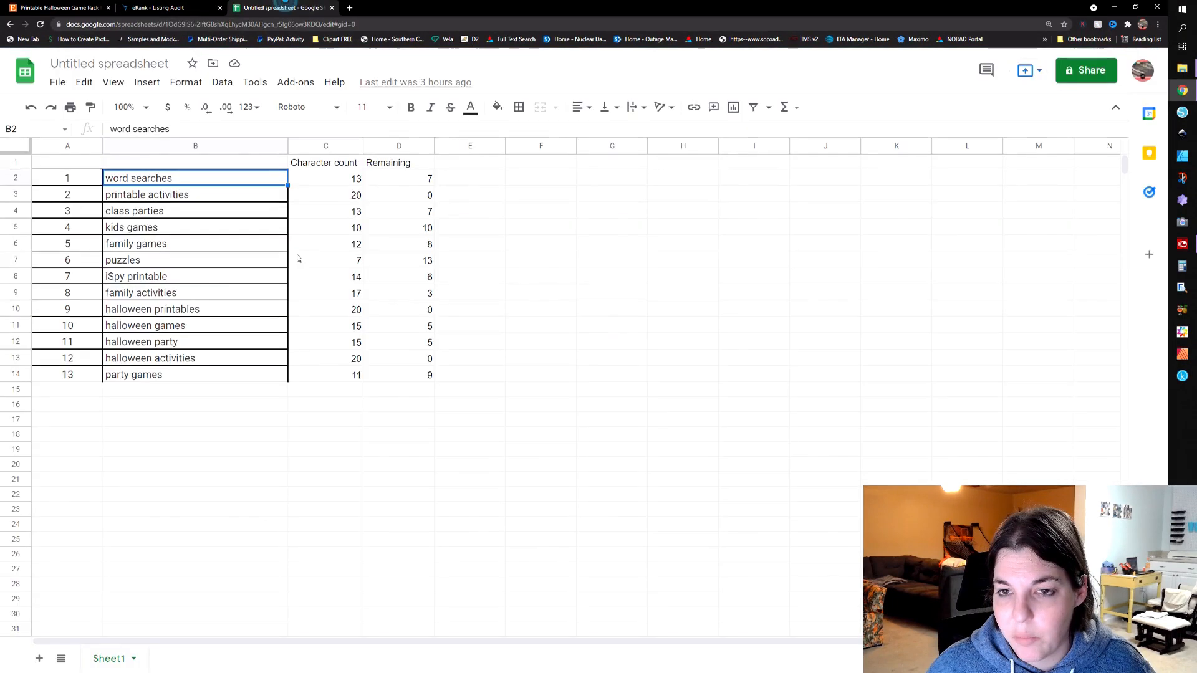
pyautogui.click(65, 6)
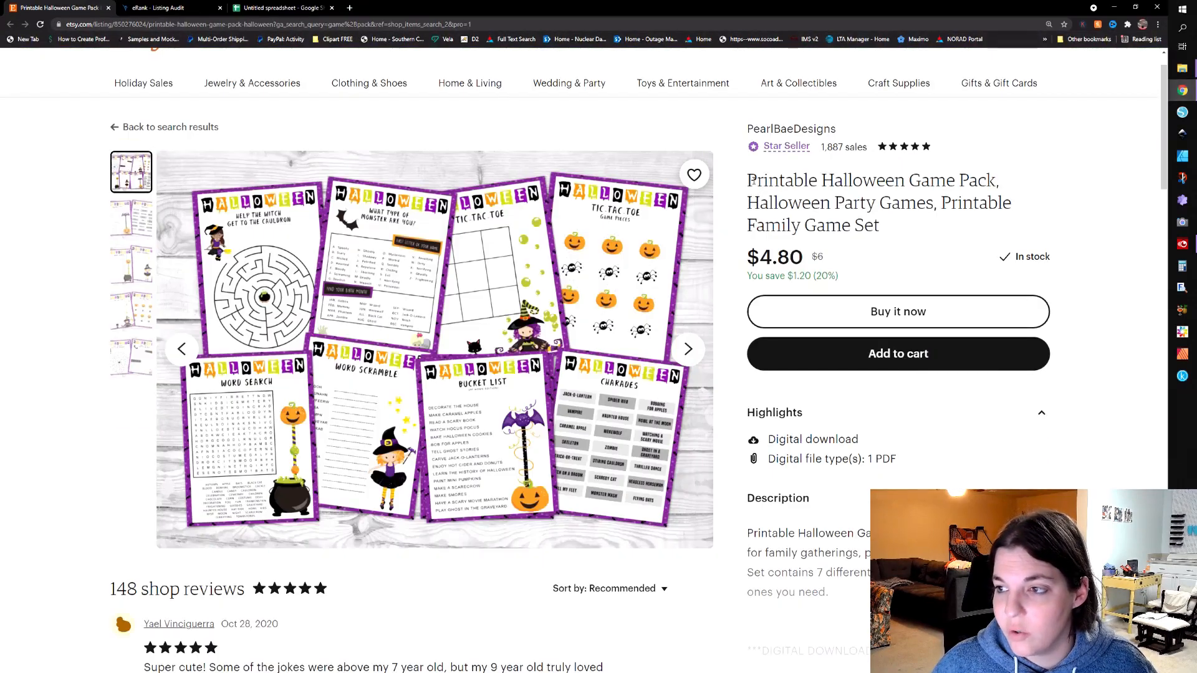
# Copy "Printable Halloween Game Pack" from the listing title and search Etsy for it in the incognito window.
pyautogui.moveTo(746, 175); pyautogui.dragTo(997, 181)
pyautogui.hotkey('ctrl', 'c')
pyautogui.click(748, 181)
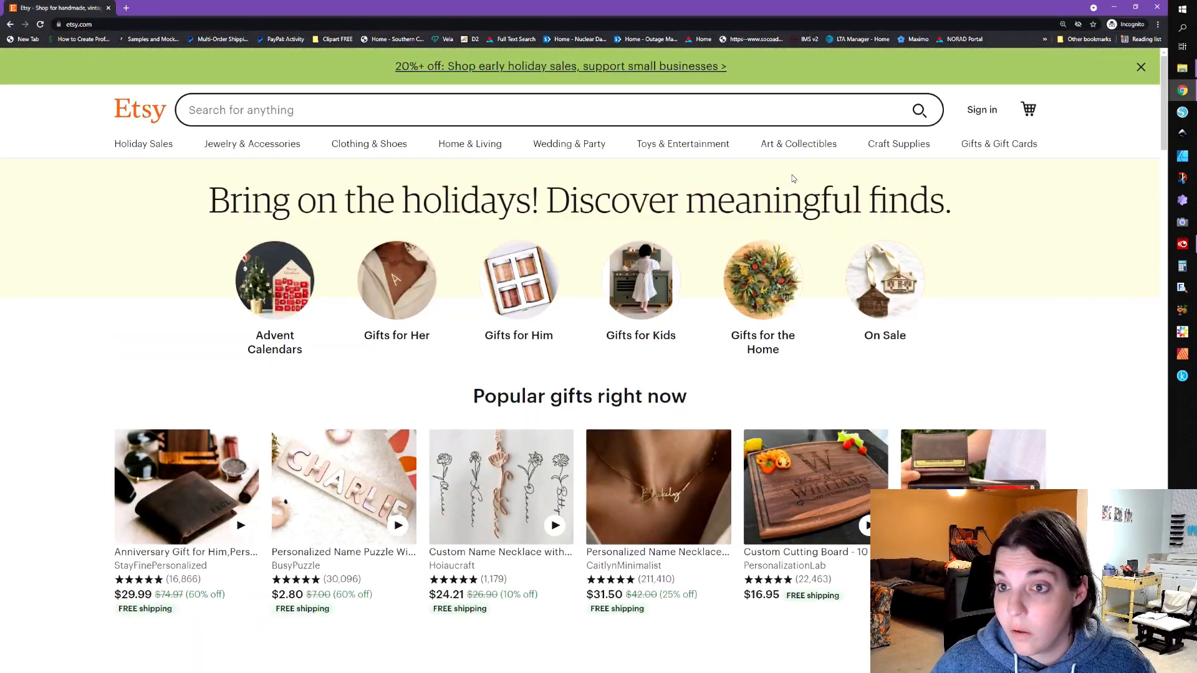
pyautogui.click(303, 118)
pyautogui.hotkey('ctrl', 'v')
pyautogui.press('Return')
pyautogui.moveTo(298, 108)
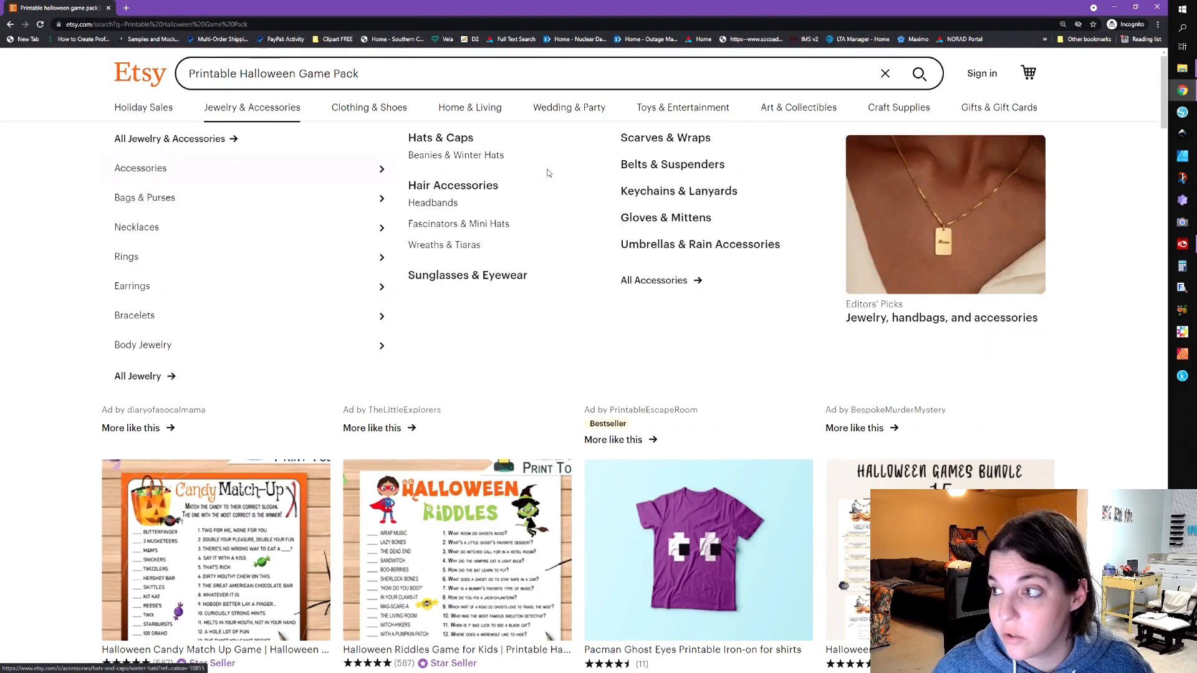
# Find "pearl" on the first page of search results and look through its listings to the end.
pyautogui.hotkey('ctrl', 'f')
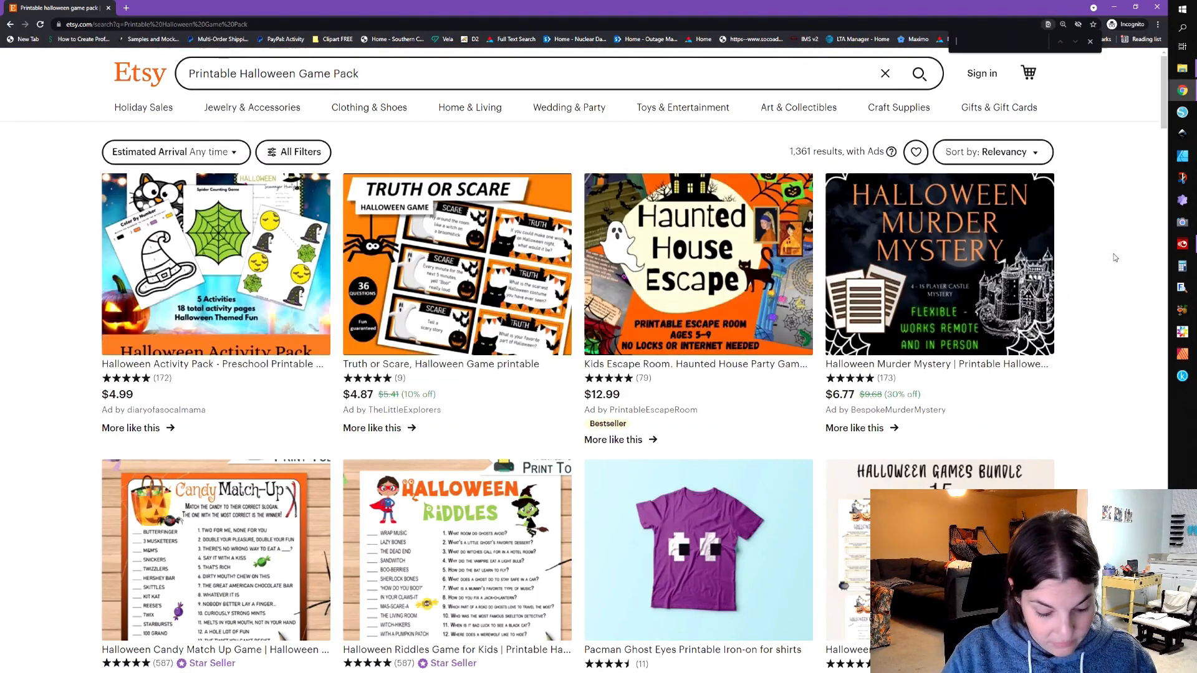
pyautogui.write('pearl')
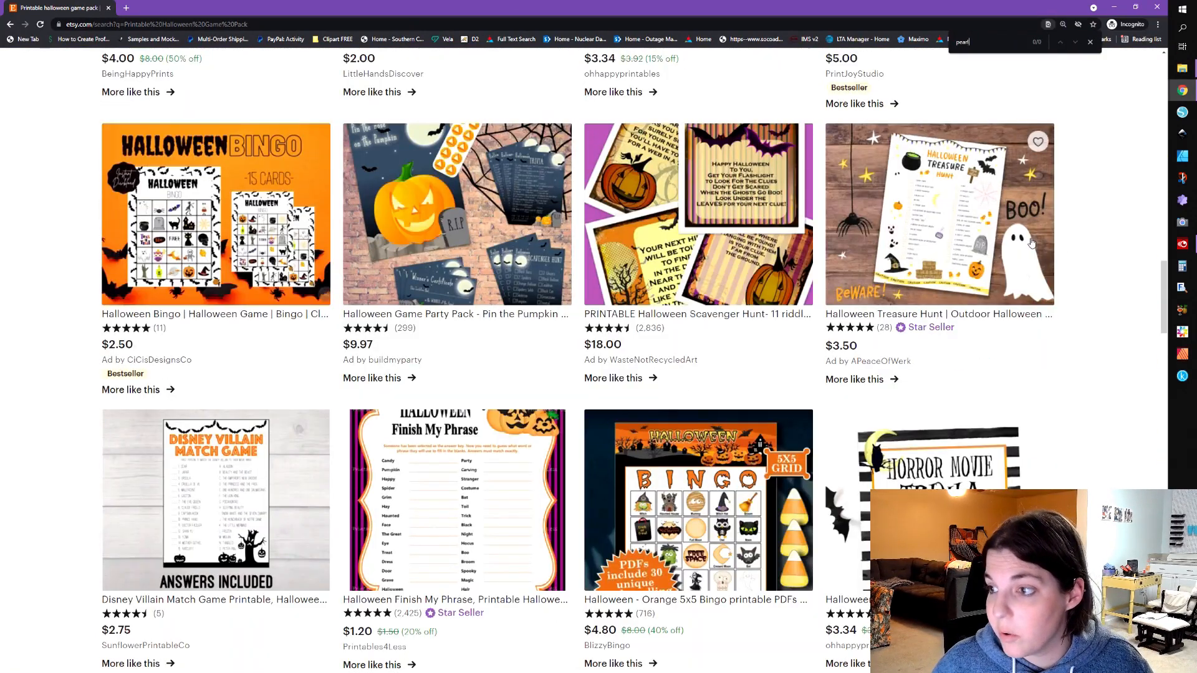
pyautogui.scroll(-20, 781, 325)
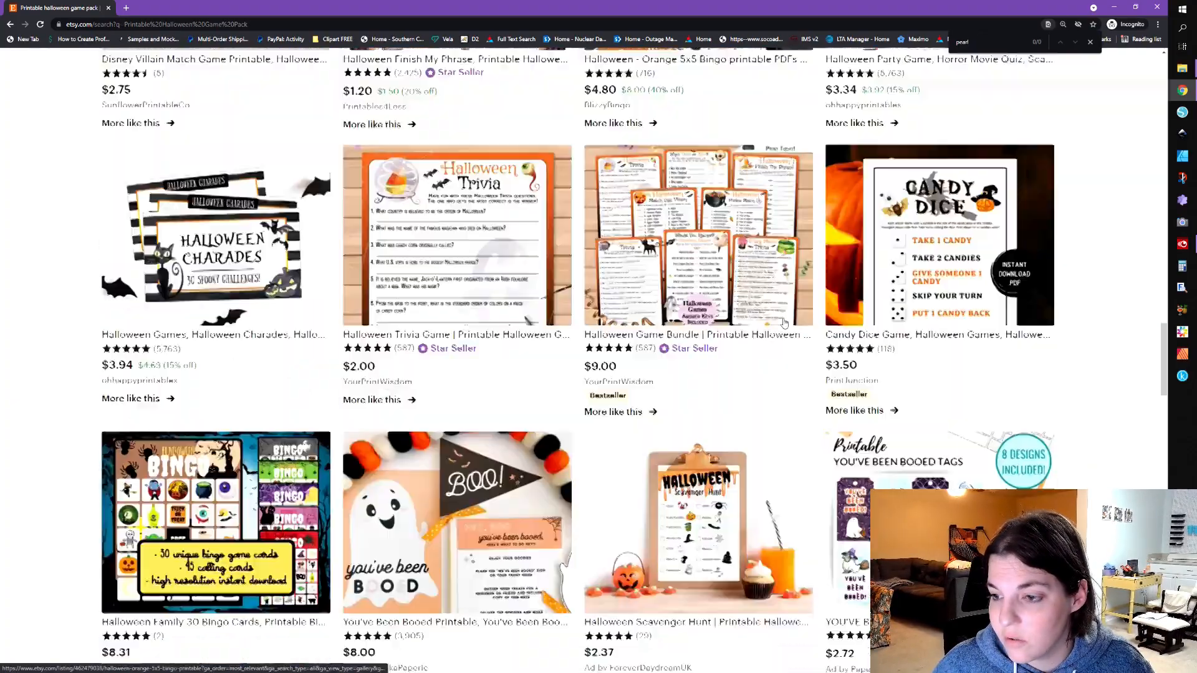
pyautogui.scroll(-15, 784, 322)
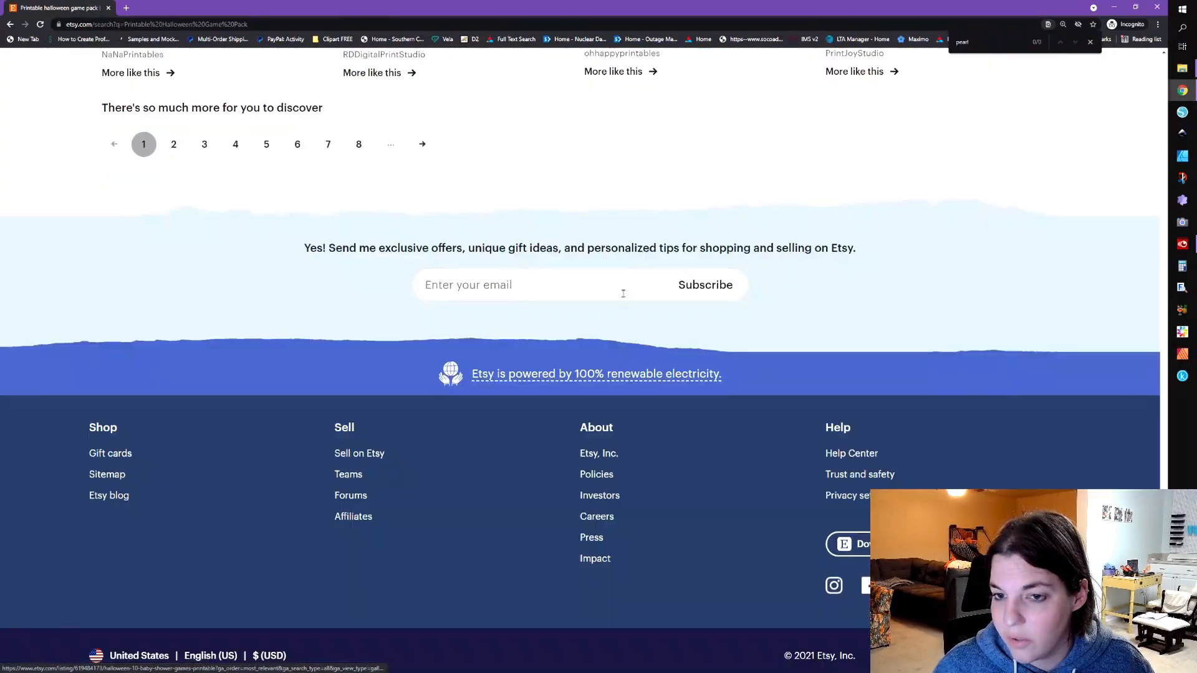
# Go through results pages 2 and 3, finding "pearl" in the listings on each page.
pyautogui.click(178, 142)
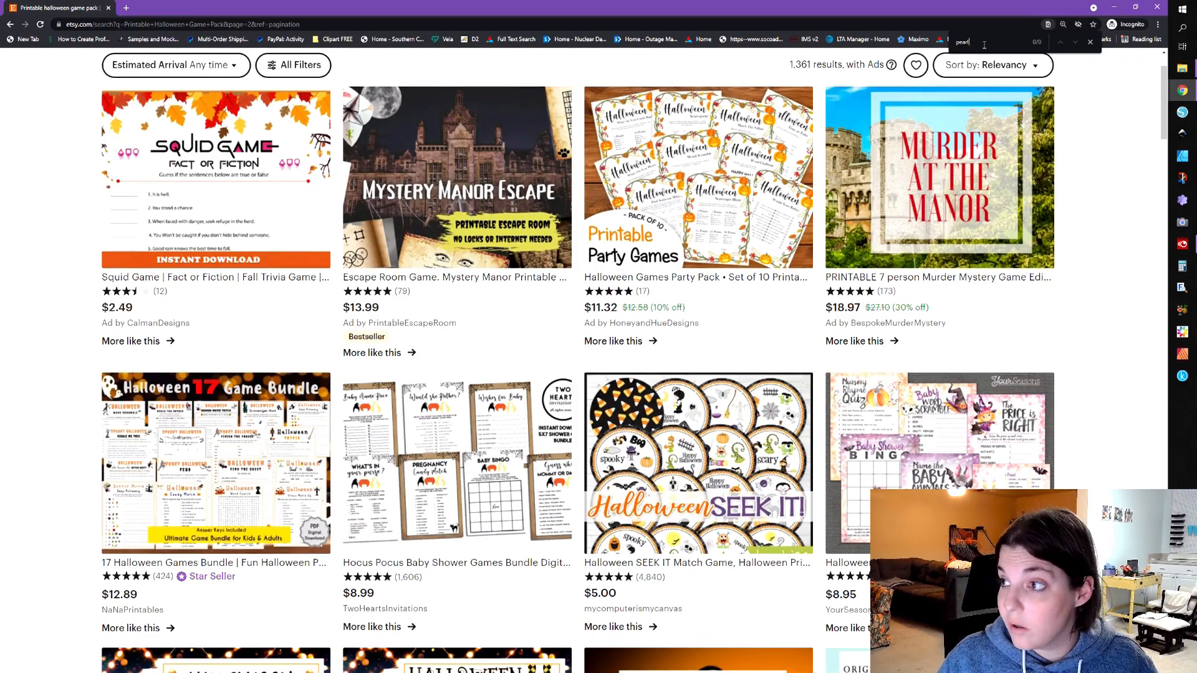
pyautogui.scroll(-10, 804, 187)
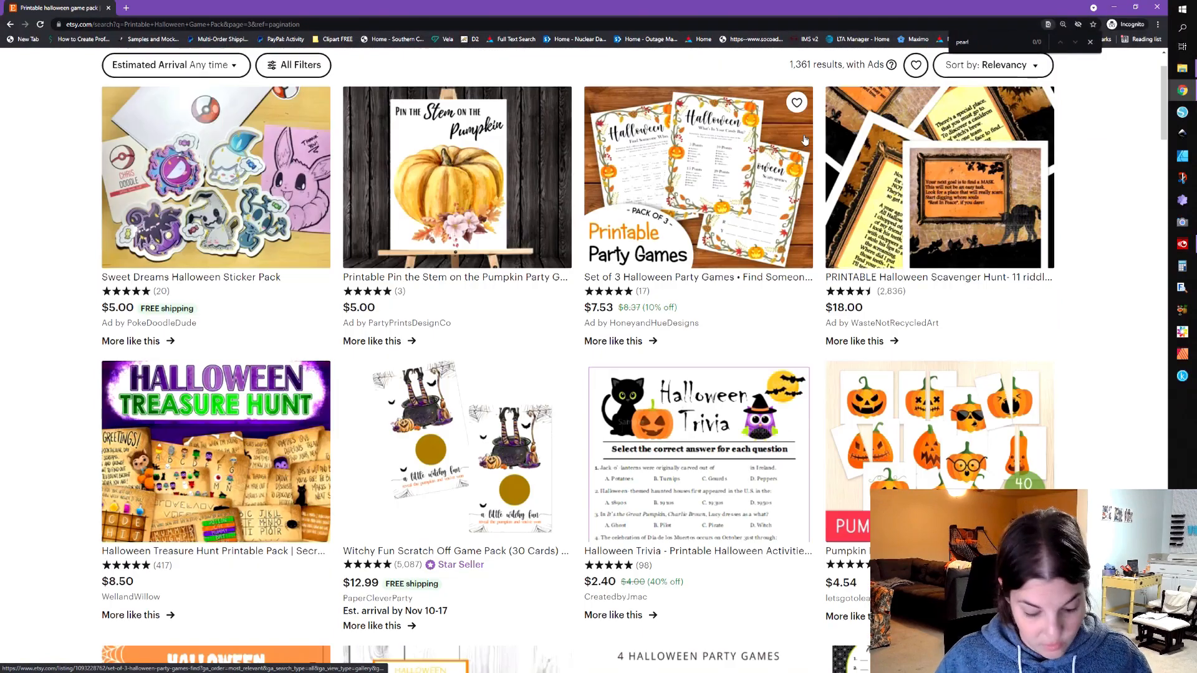
pyautogui.hotkey('ctrl', 'f')
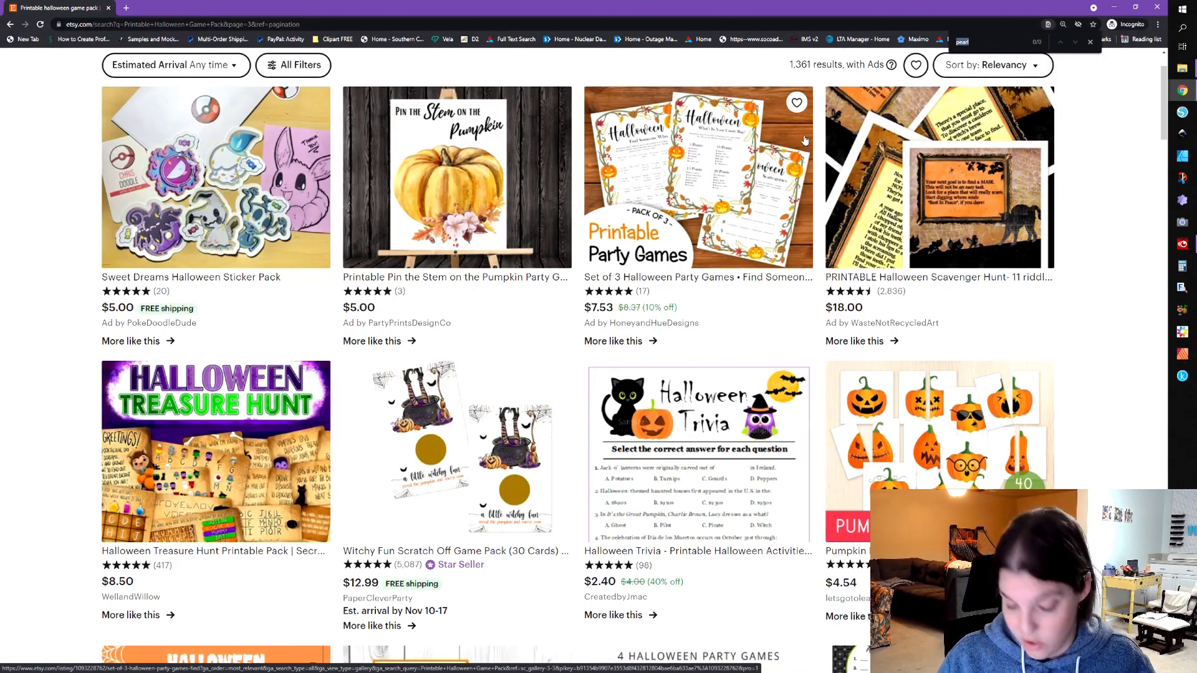
pyautogui.write('pearl')
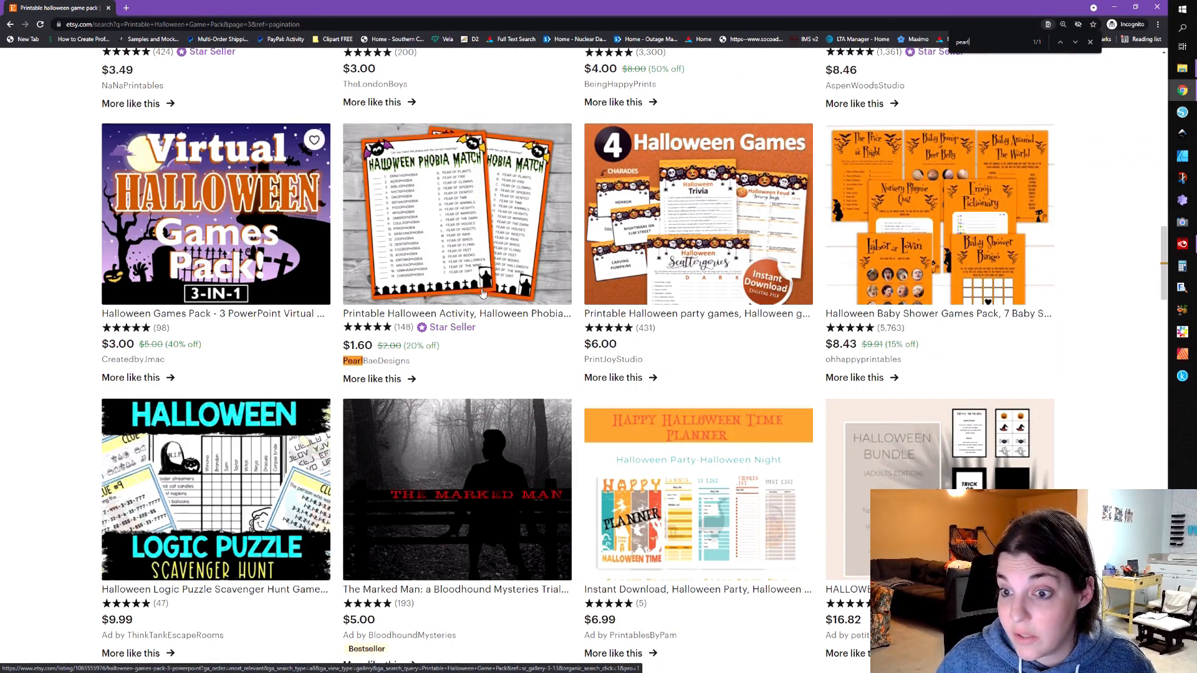
# Open the PearlBaeDesigns Halloween Phobia Match listing, compare its title with the search phrase, and return to the results.
pyautogui.click(447, 320)
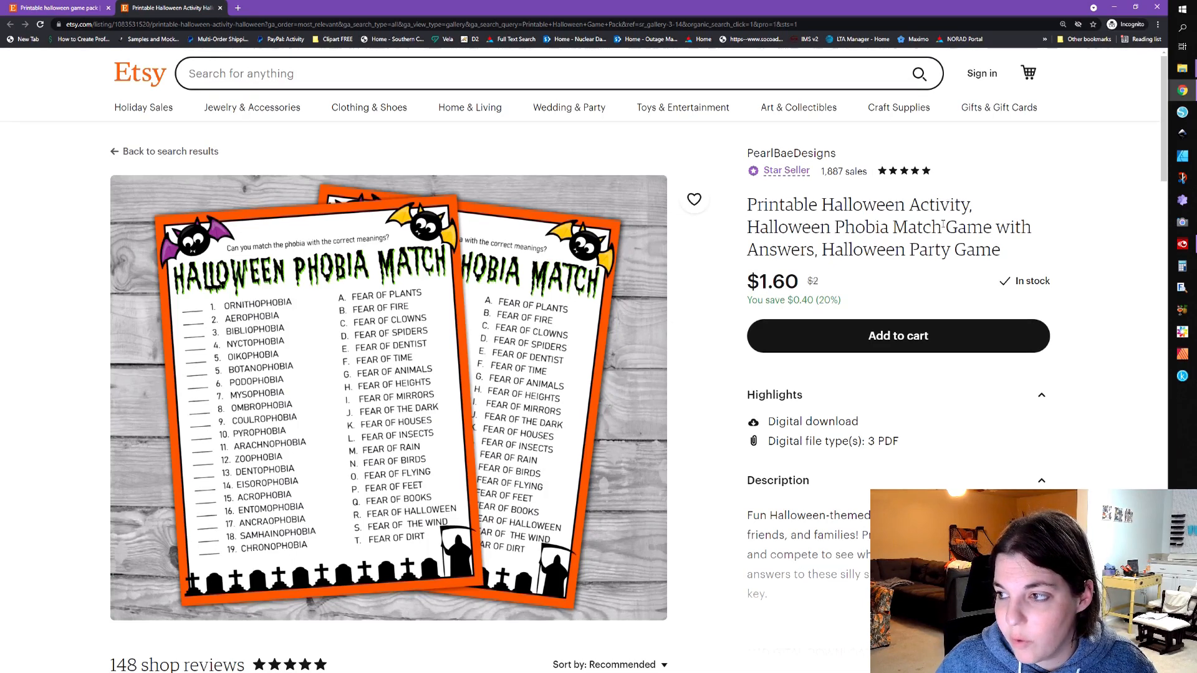
pyautogui.click(79, 9)
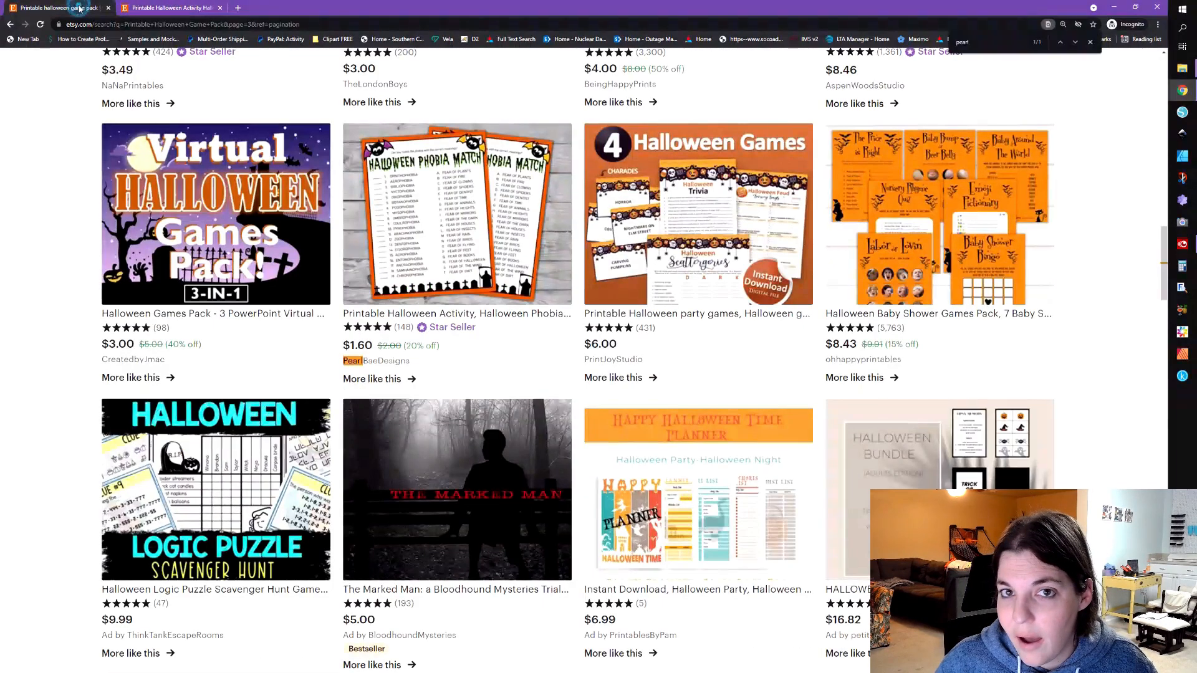
pyautogui.click(175, 10)
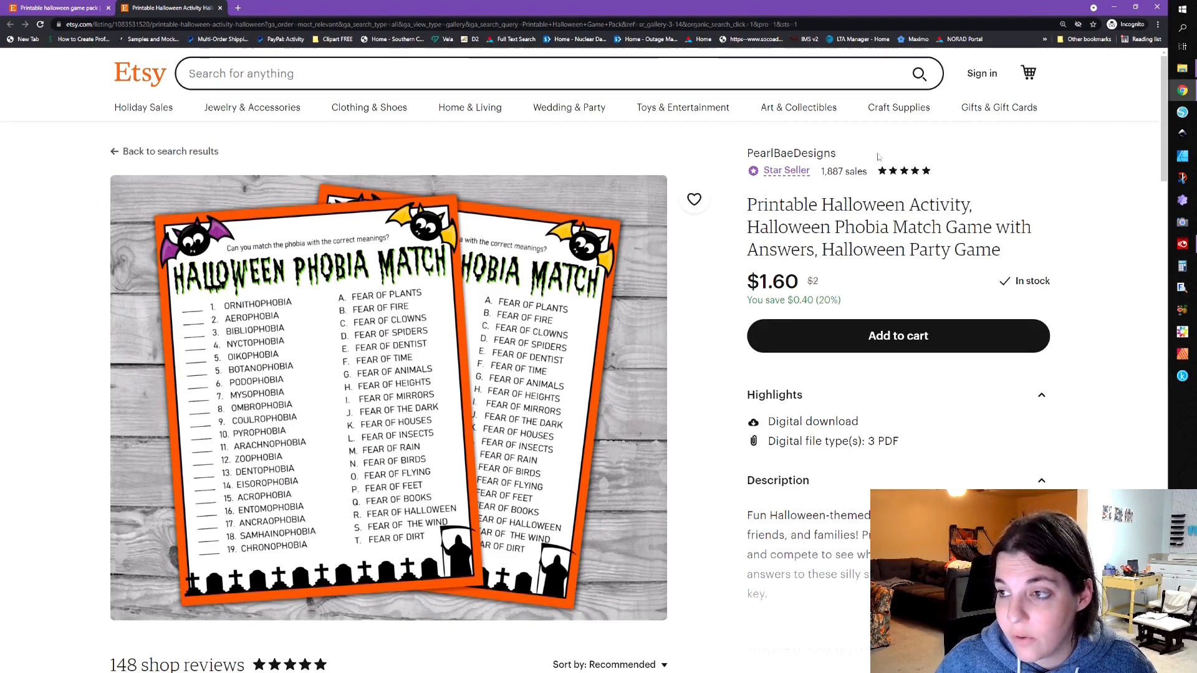
pyautogui.click(50, 5)
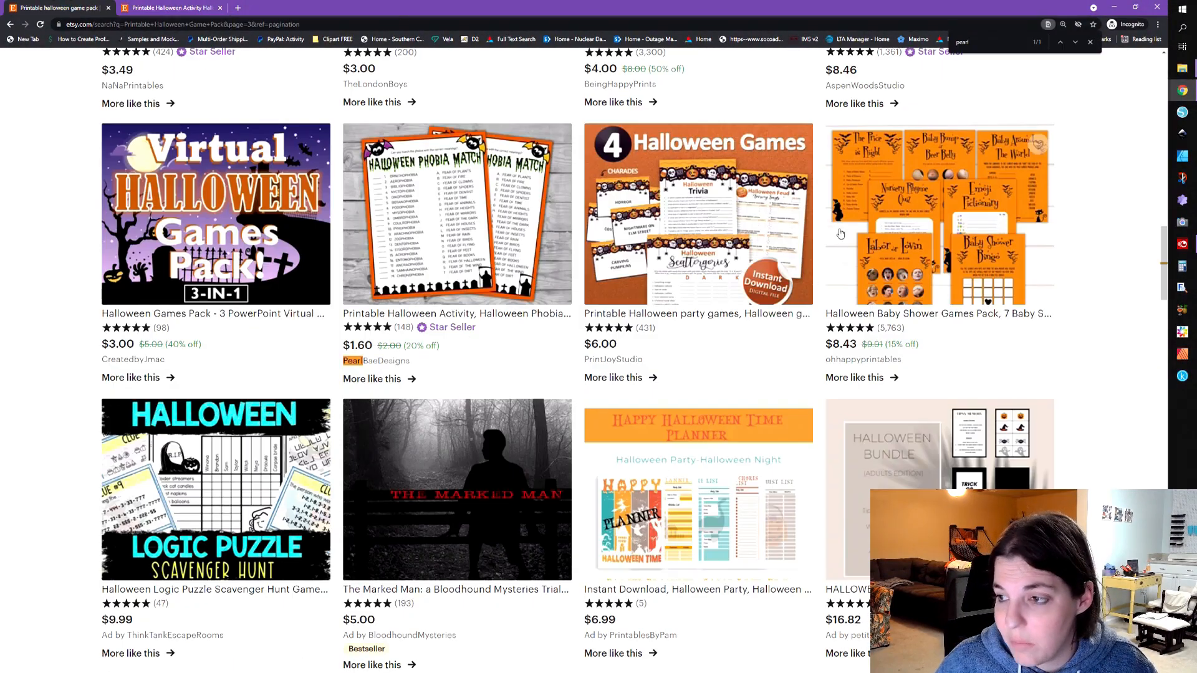
# Move on to results page 4, find "pearl" there and check the listings down to the page links.
pyautogui.scroll(-5, 844, 259)
pyautogui.scroll(-5, 844, 260)
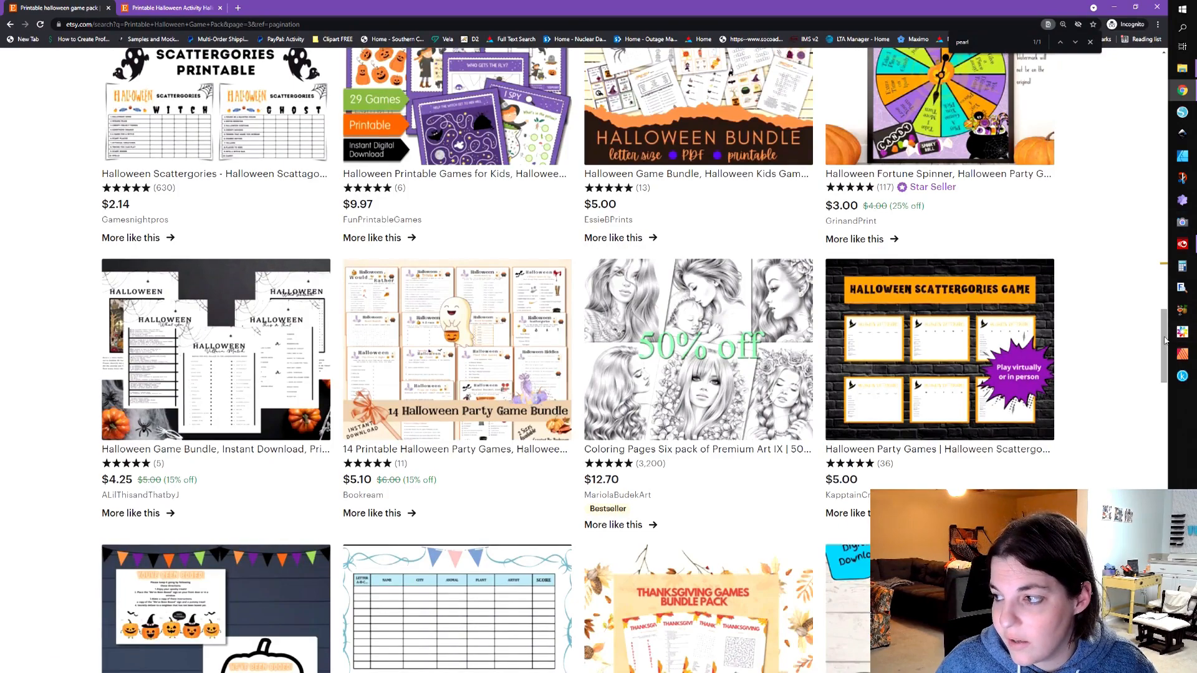
pyautogui.scroll(-10, 731, 380)
pyautogui.scroll(-10, 731, 380)
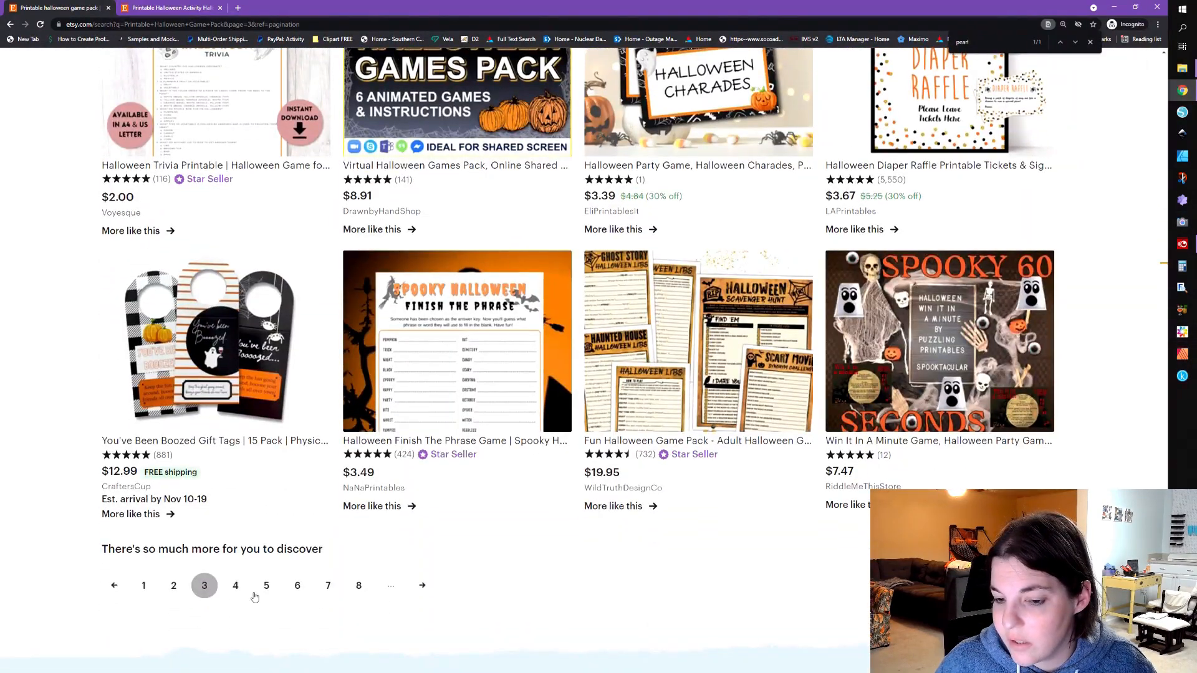
pyautogui.click(232, 587)
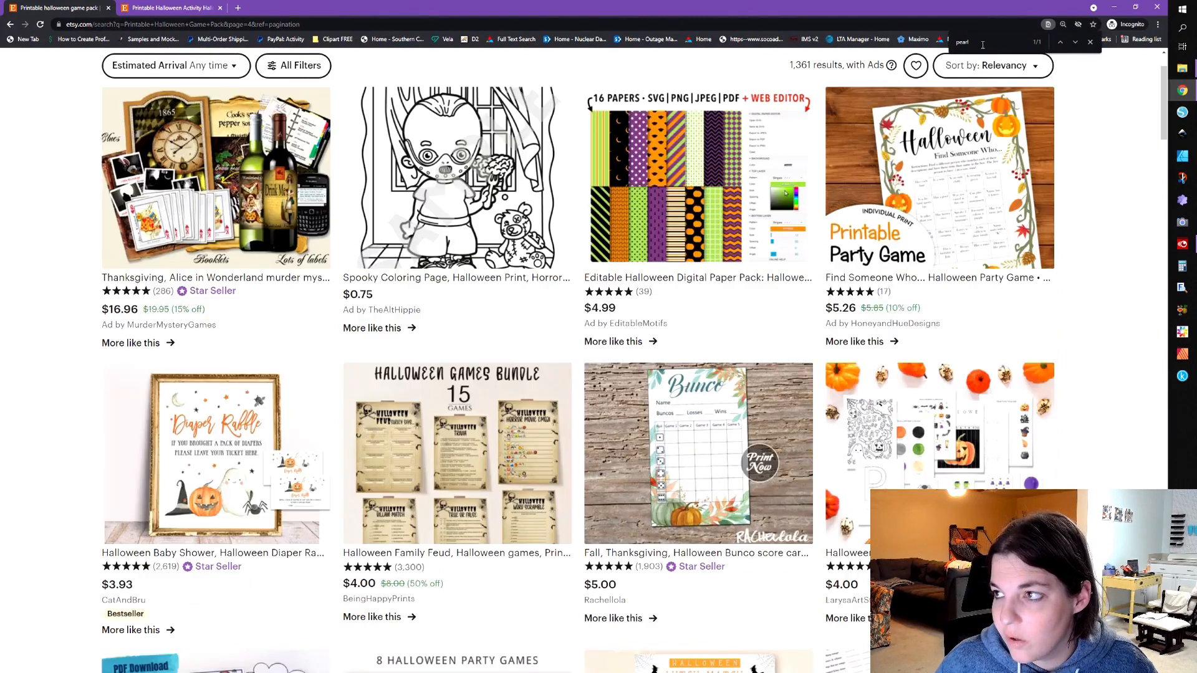
pyautogui.press('BackSpace')
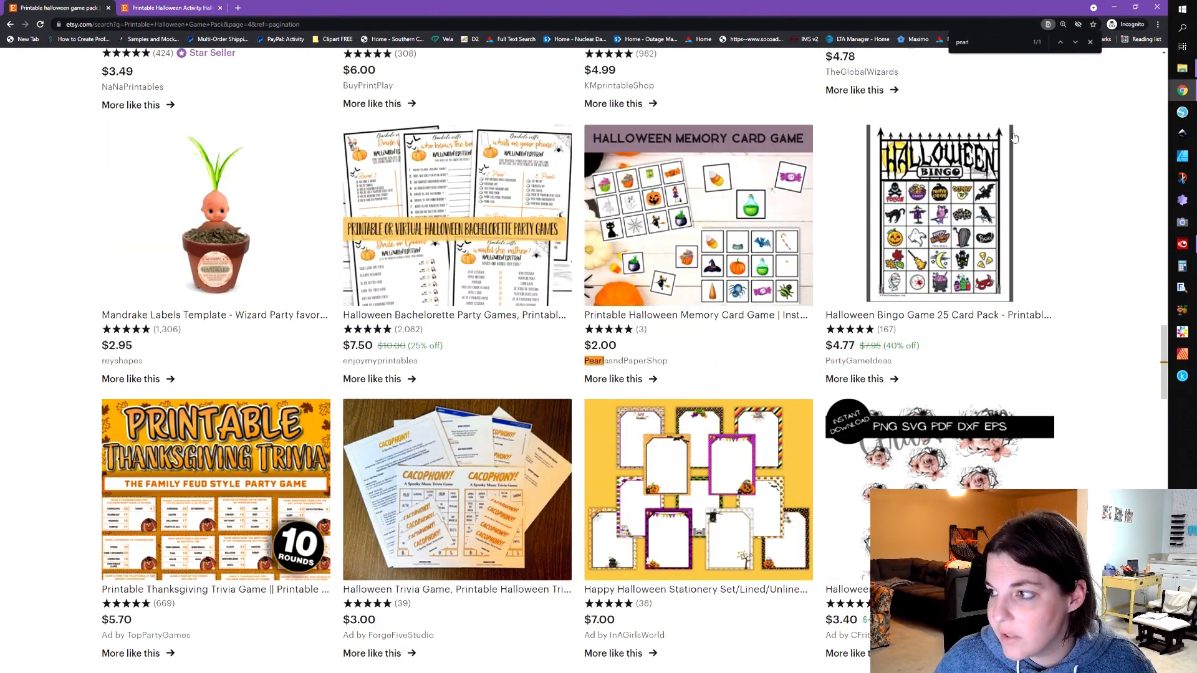
pyautogui.scroll(-15, 729, 536)
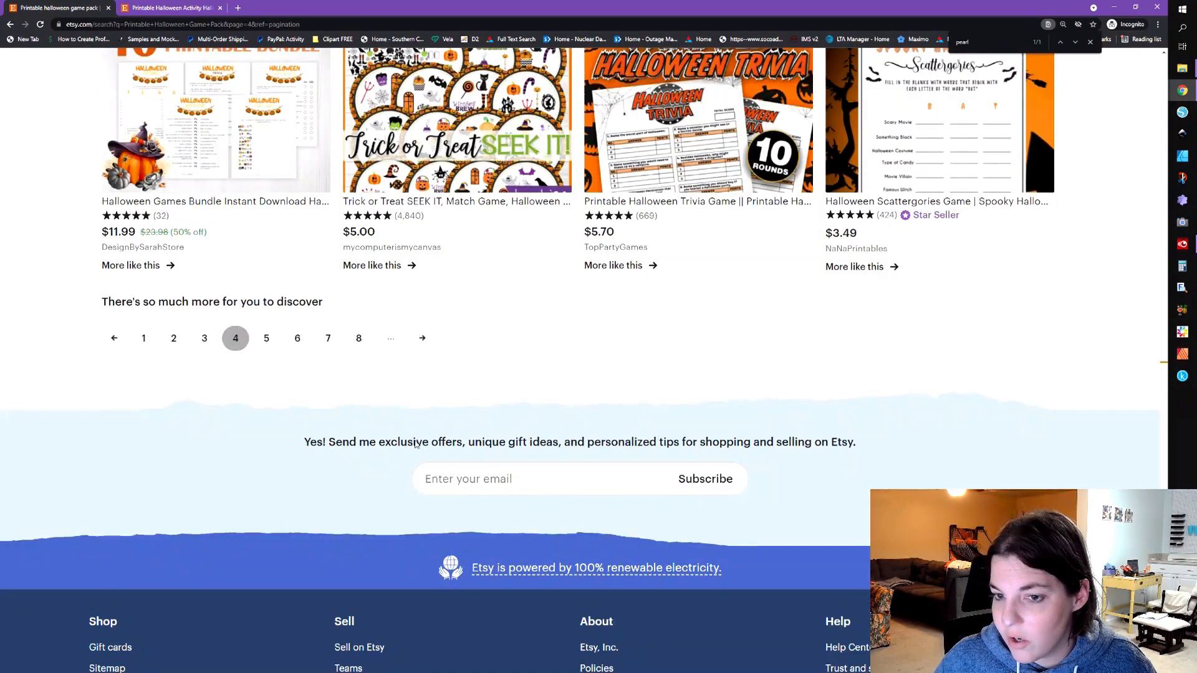
# Open results page 5 and find "pearl" among its listings.
pyautogui.click(268, 344)
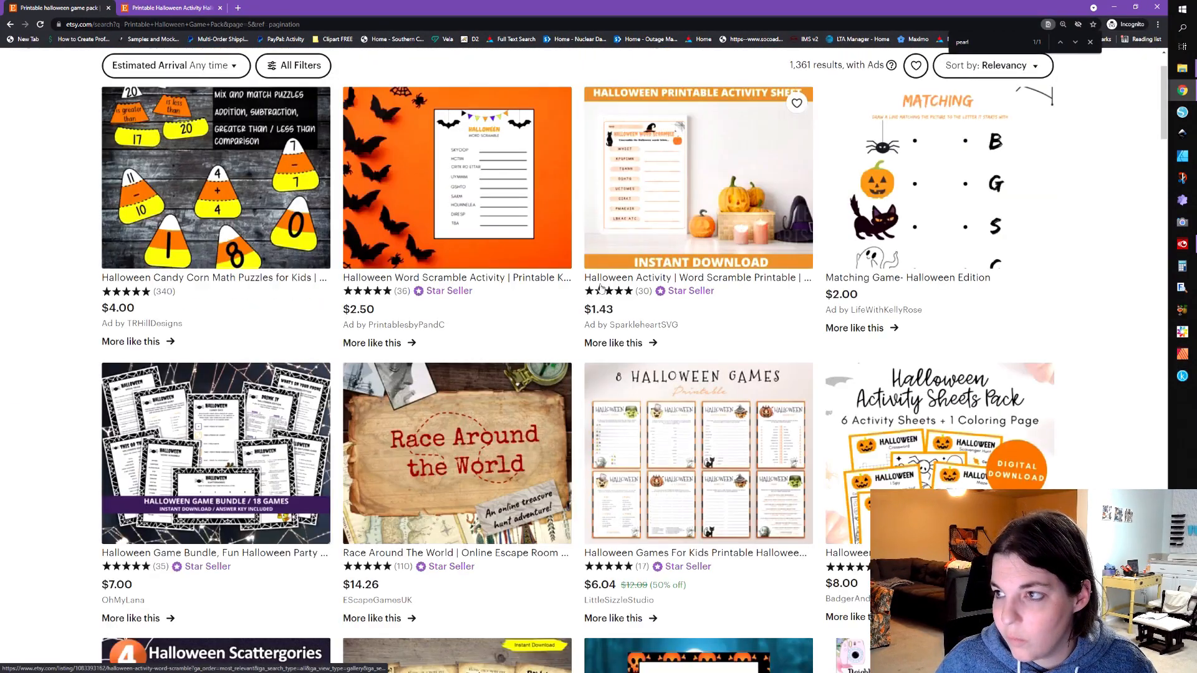
pyautogui.click(986, 39)
pyautogui.write('pear')
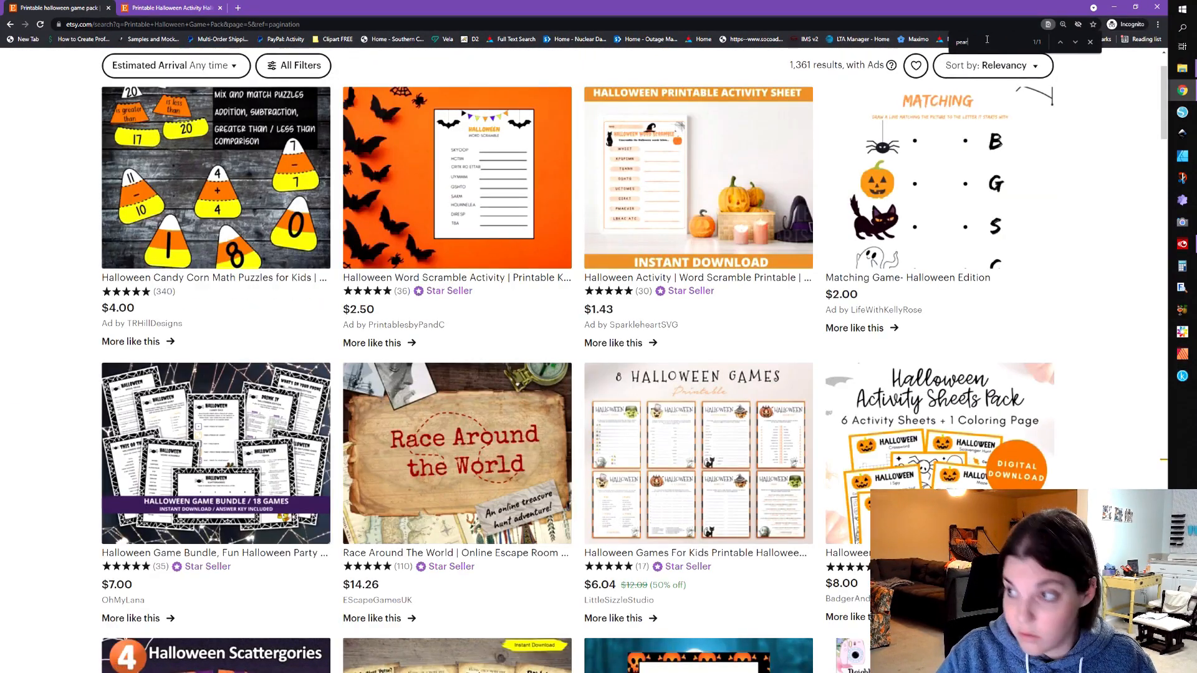
pyautogui.write('l')
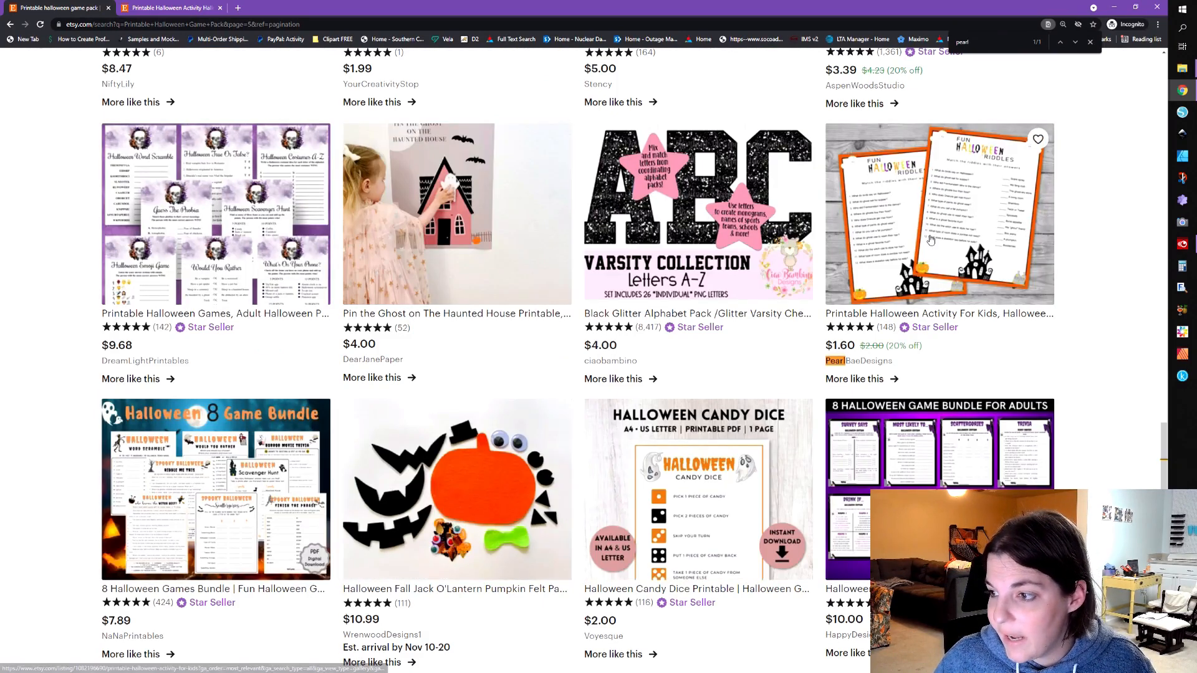
# View the PearlBaeDesigns Halloween riddles listing for kids, return to the results and open results page 6.
pyautogui.click(920, 137)
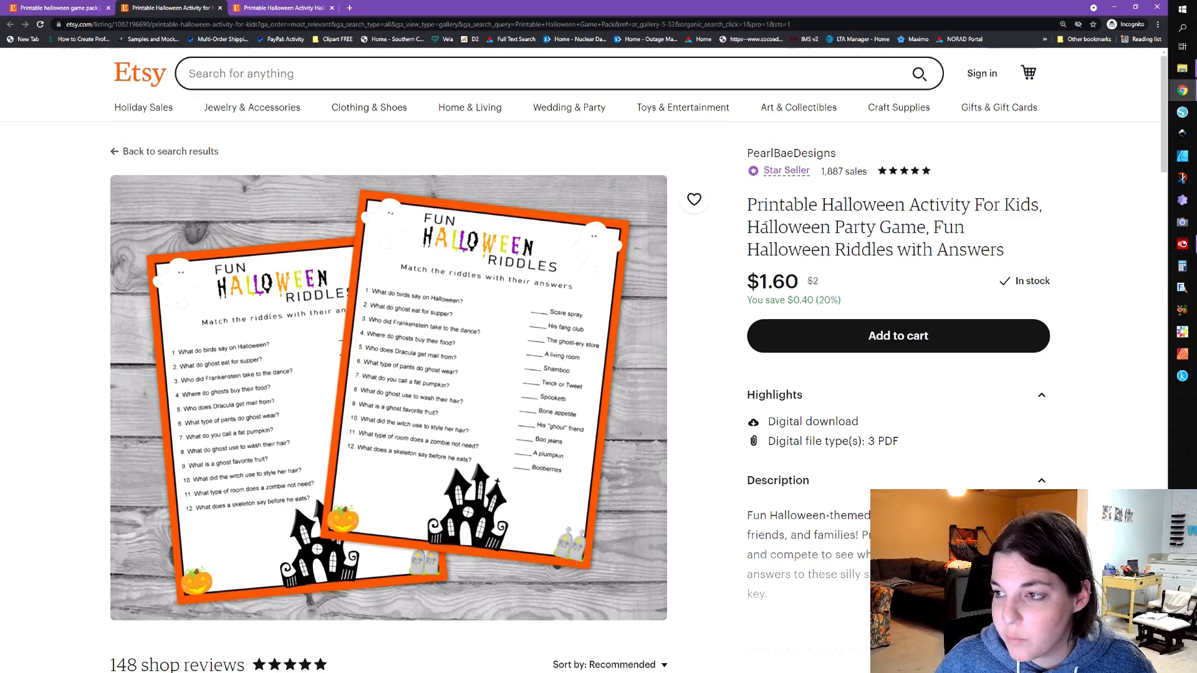
pyautogui.click(55, 5)
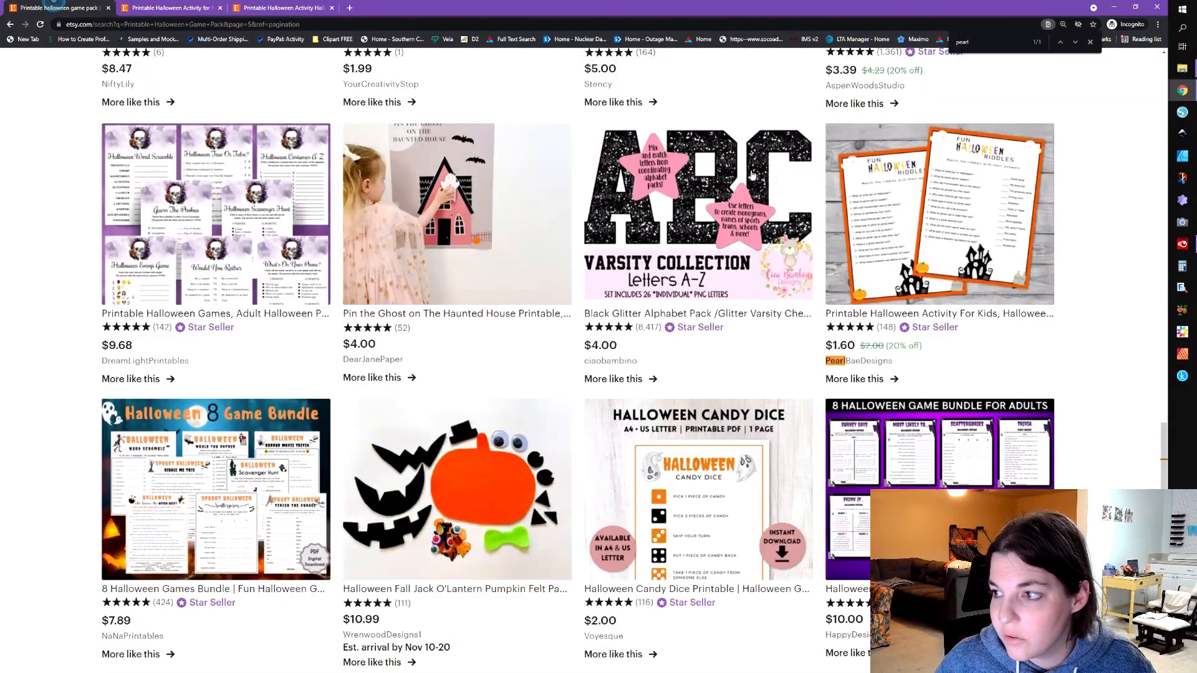
pyautogui.moveTo(1166, 447); pyautogui.dragTo(1167, 556)
pyautogui.click(268, 620)
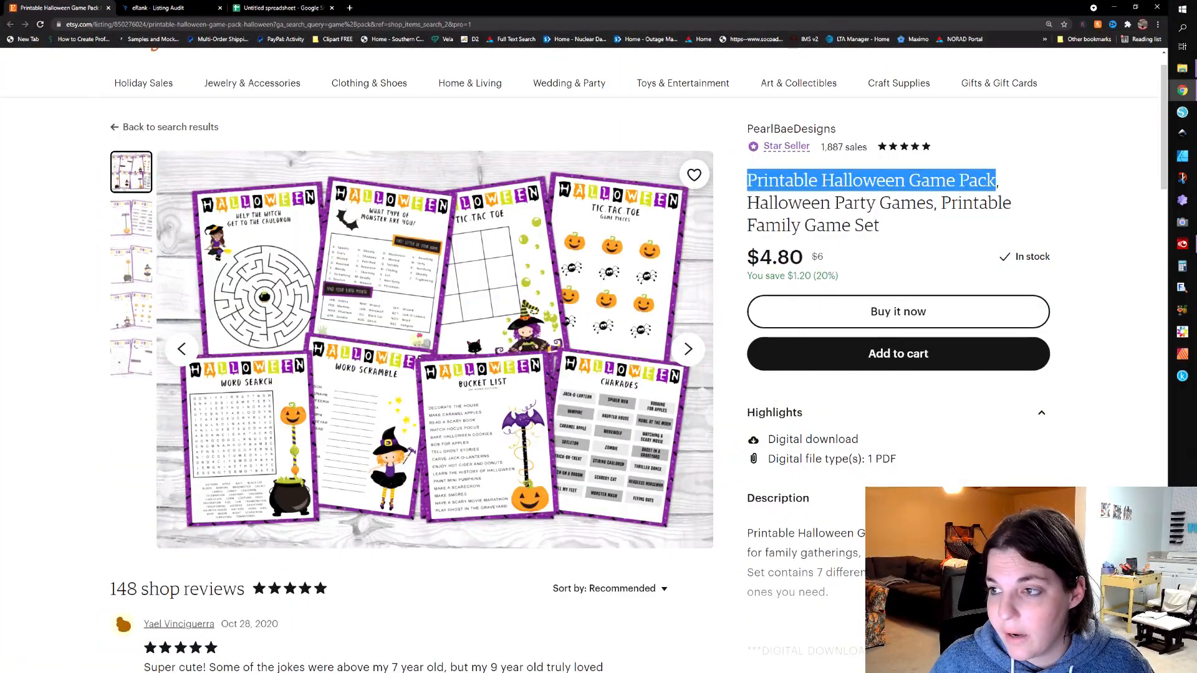
# Copy "Printable Halloween Game Pack, Halloween Party Games" from the listing title and search Etsy for that longer phrase.
pyautogui.click(747, 187)
pyautogui.moveTo(747, 180); pyautogui.dragTo(935, 200)
pyautogui.hotkey('ctrl', 'c')
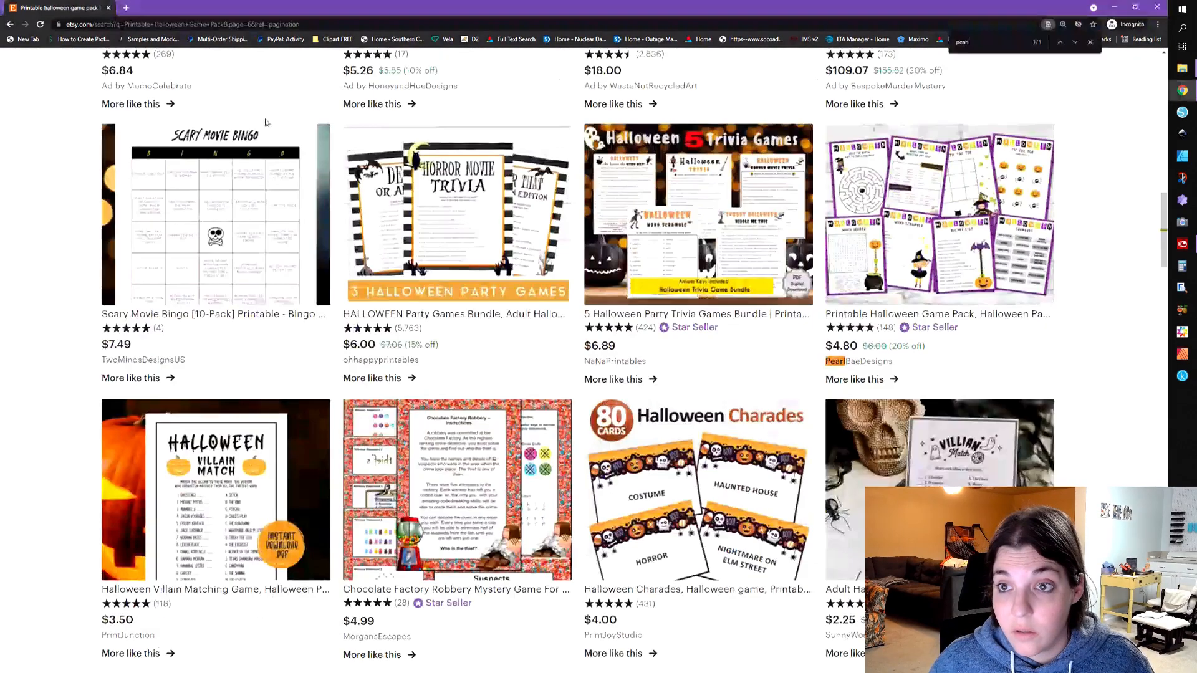
pyautogui.moveTo(1163, 244); pyautogui.dragTo(1161, 100)
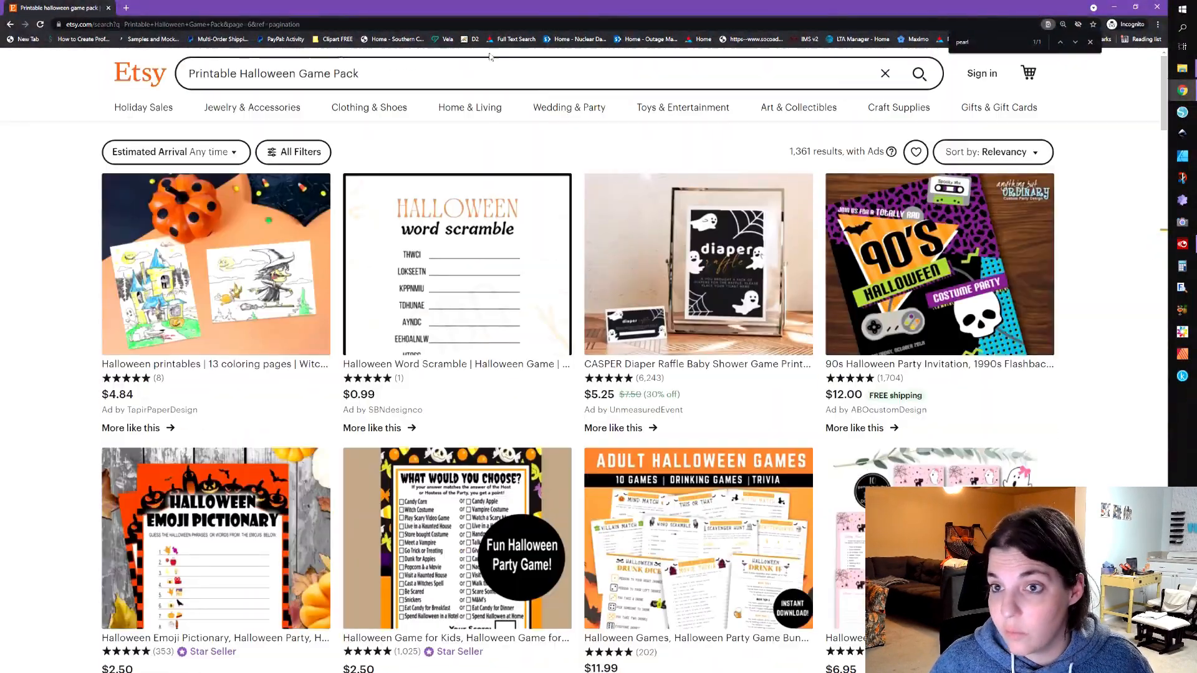
pyautogui.tripleClick(335, 70)
pyautogui.hotkey('ctrl', 'v')
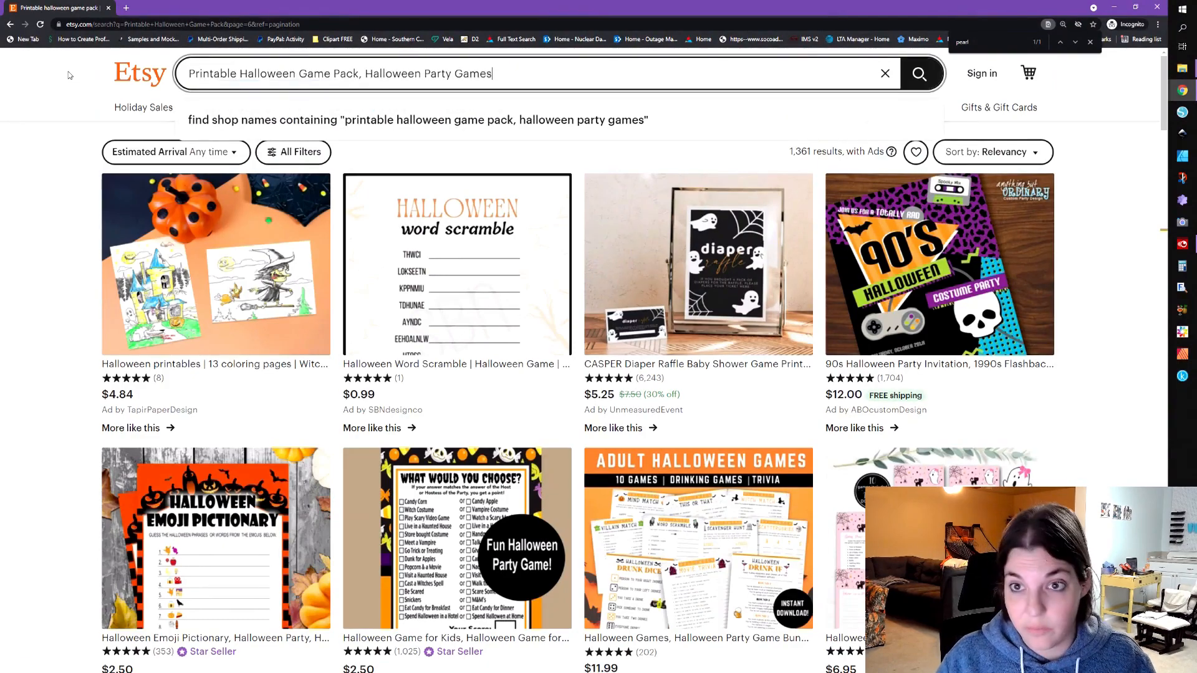
pyautogui.press('Return')
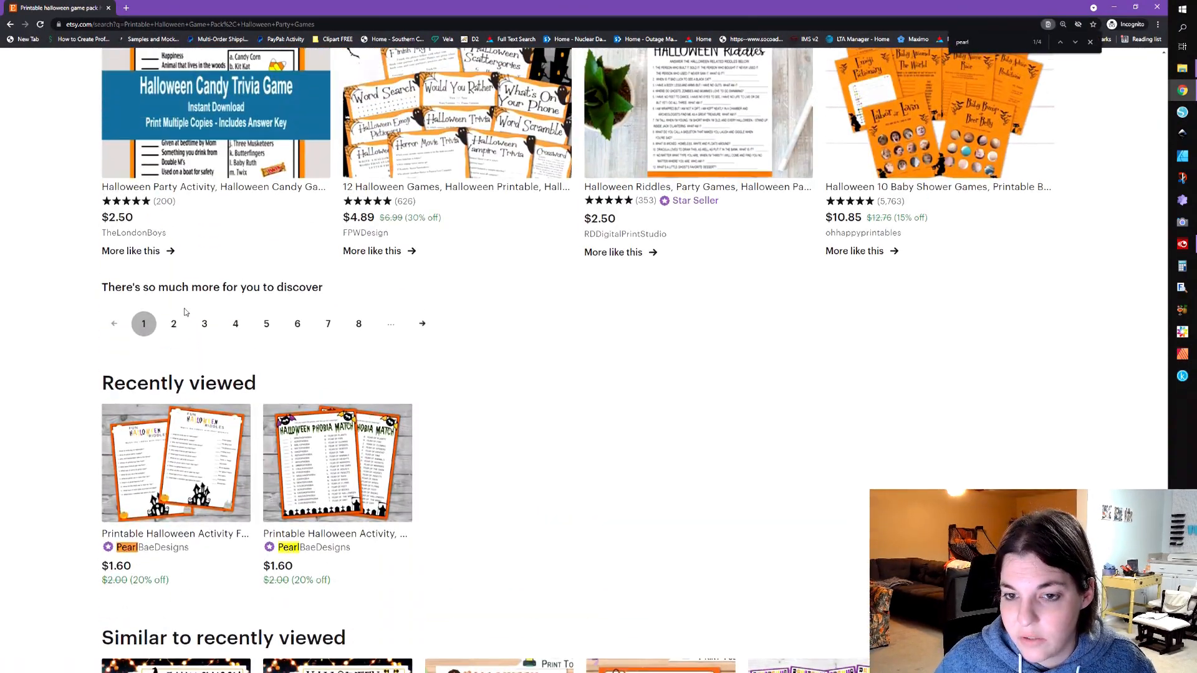
# Check pages 2 and 3 of the longer phrase's results for "pearl".
pyautogui.click(177, 324)
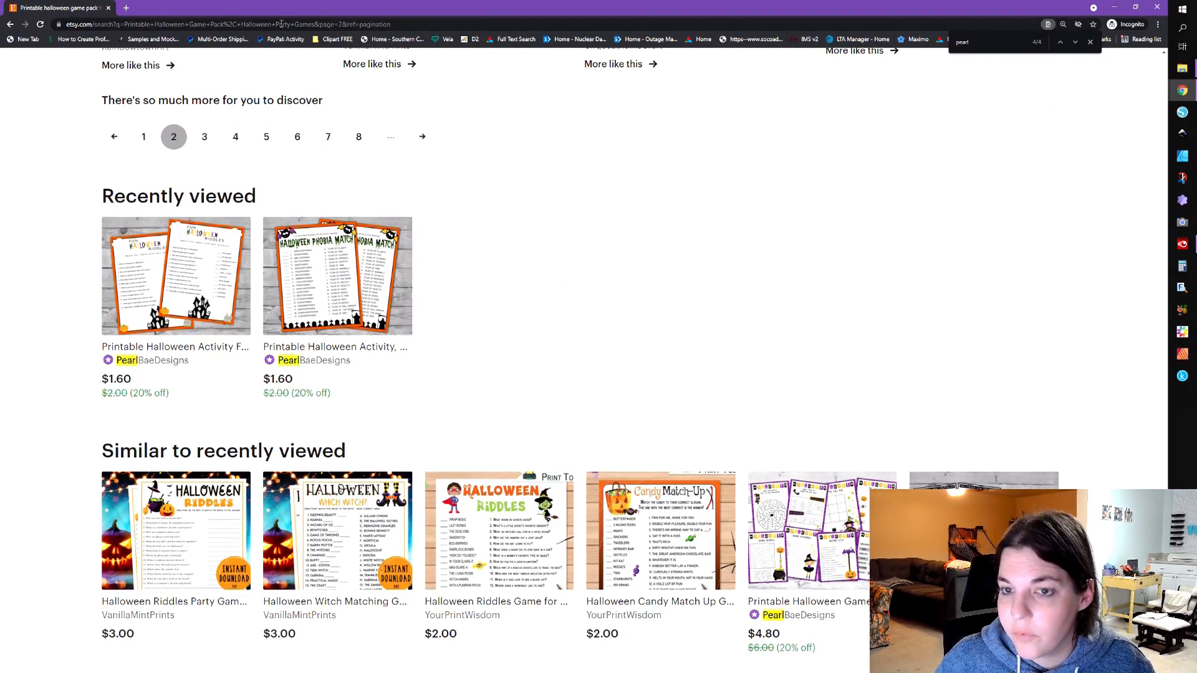
pyautogui.click(201, 138)
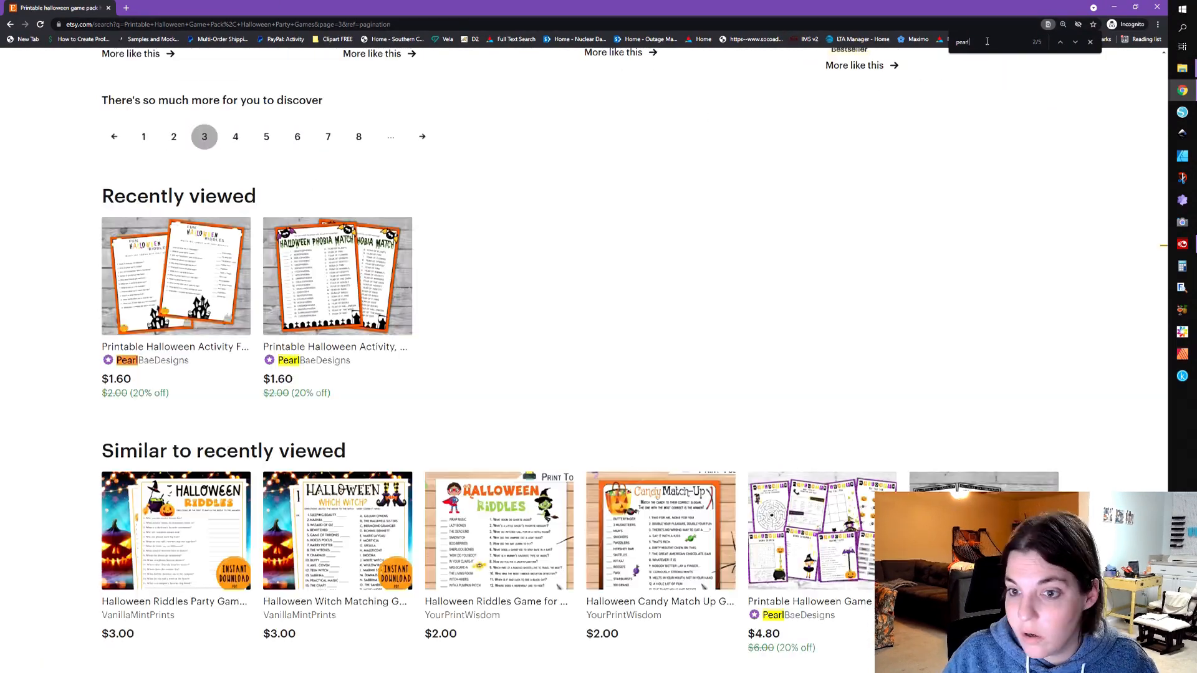
# Check the "pearl" matches on results page 3 and continue through pages 4 and 5 of the phrase's results.
pyautogui.press('Return')
pyautogui.press('Return')
pyautogui.press('Return')
pyautogui.press('Return')
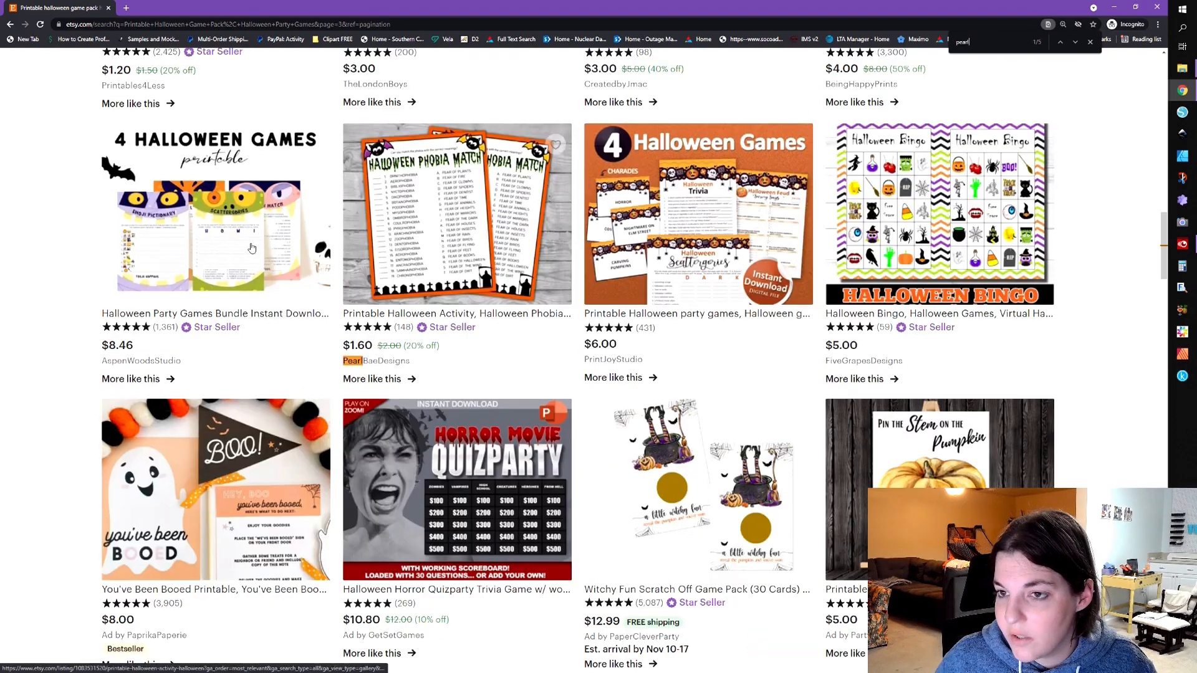
pyautogui.moveTo(1166, 260); pyautogui.dragTo(1175, 564)
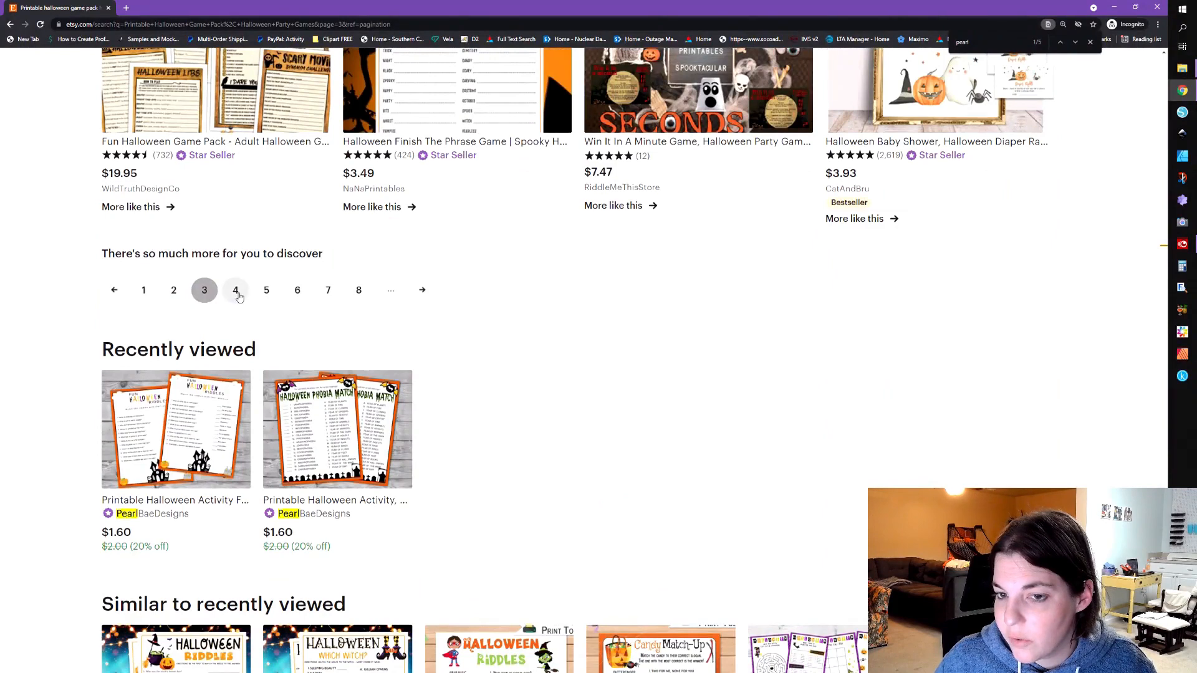
pyautogui.click(236, 290)
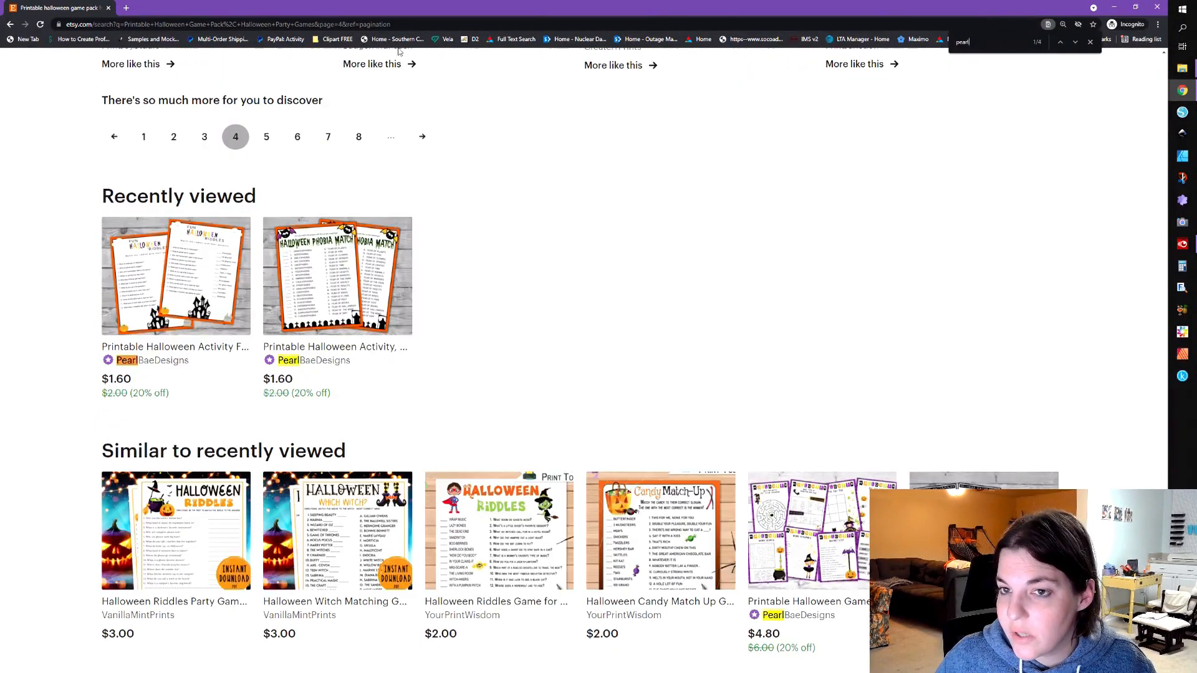
pyautogui.click(295, 137)
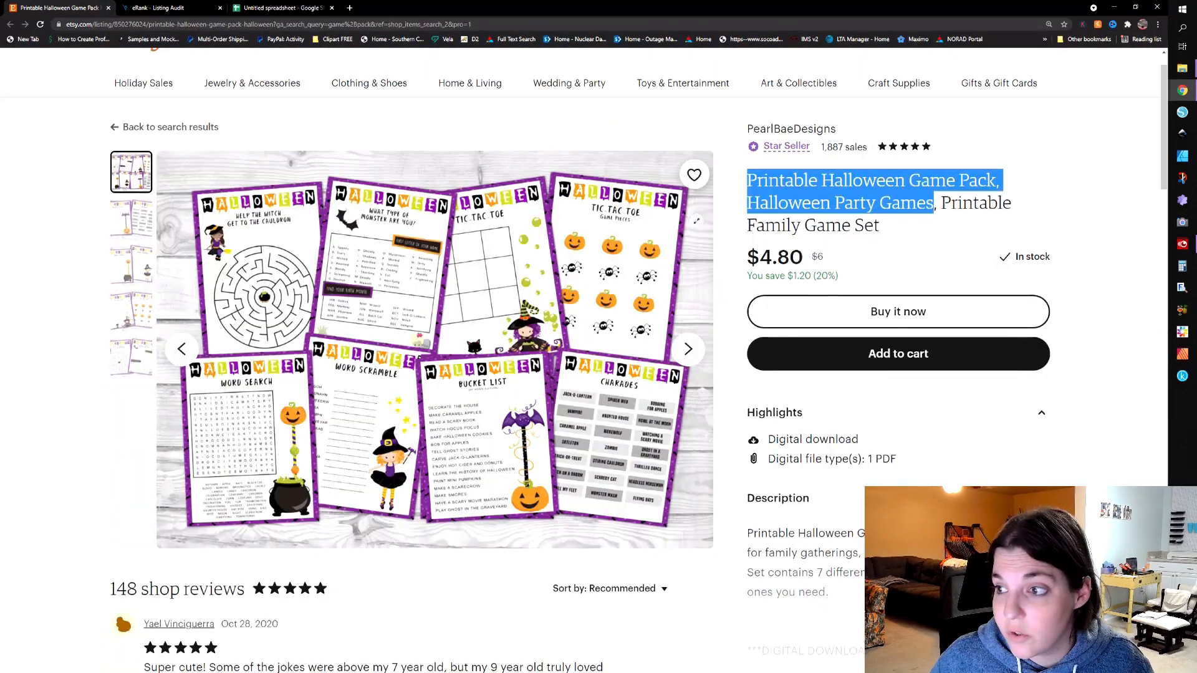
# Copy the full game pack listing title, close the old incognito window and open a new one.
pyautogui.moveTo(914, 230); pyautogui.dragTo(745, 179)
pyautogui.hotkey('ctrl', 'c')
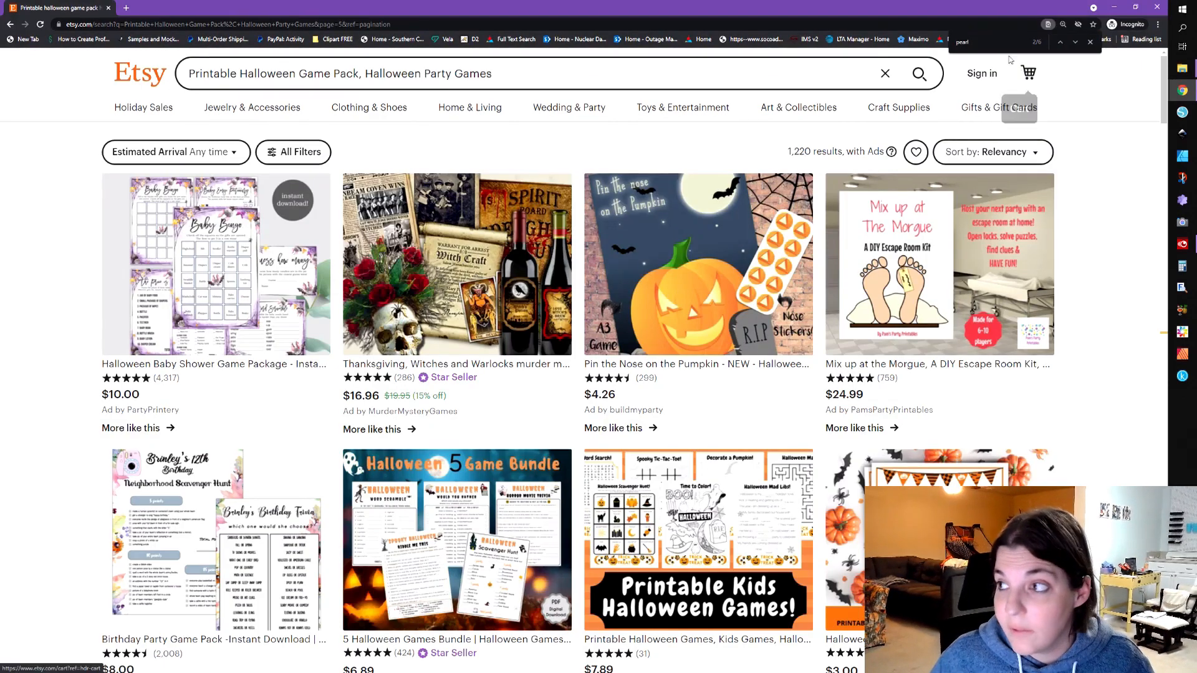
pyautogui.click(1161, 7)
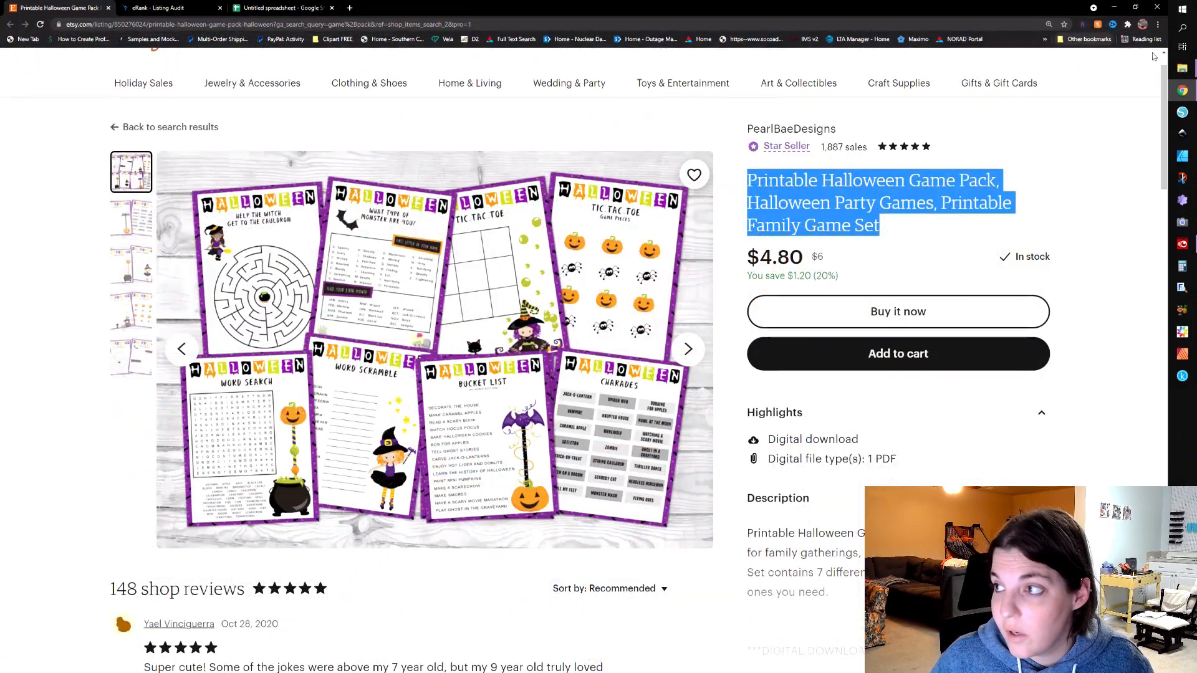
pyautogui.click(1158, 25)
pyautogui.click(1112, 60)
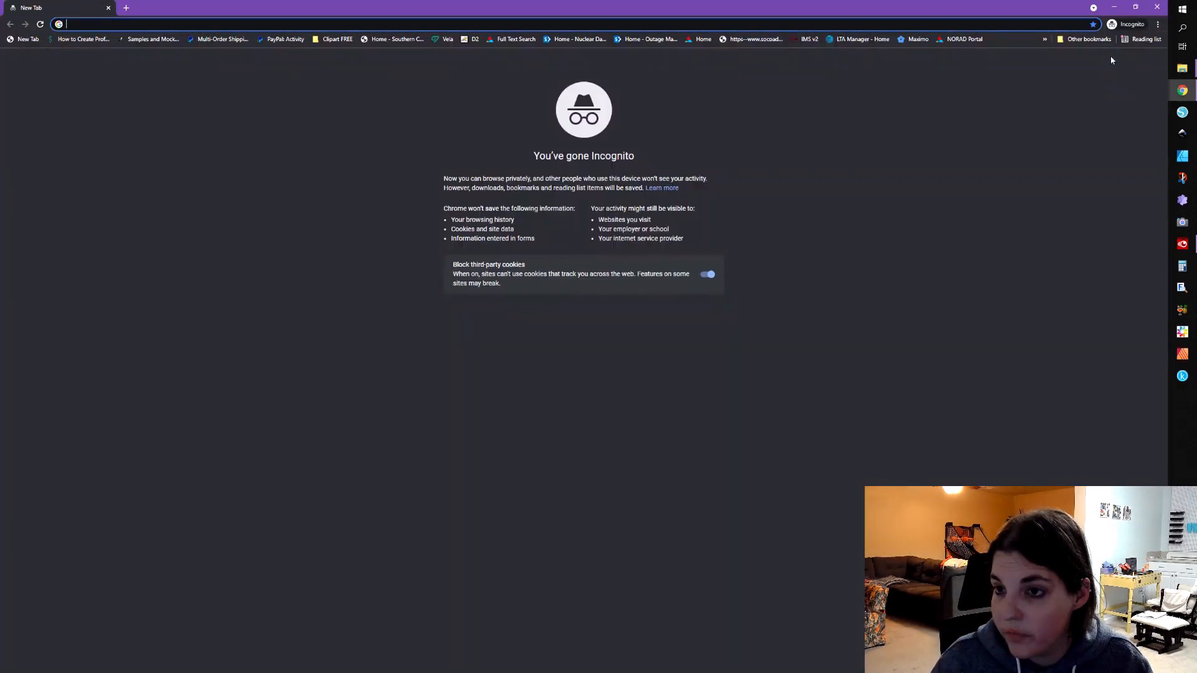
# Open Etsy and search for "Printable Halloween Game Pack, Halloween Party Games, Printable Family Game Set".
pyautogui.write('etsy')
pyautogui.press('Return')
pyautogui.click(284, 106)
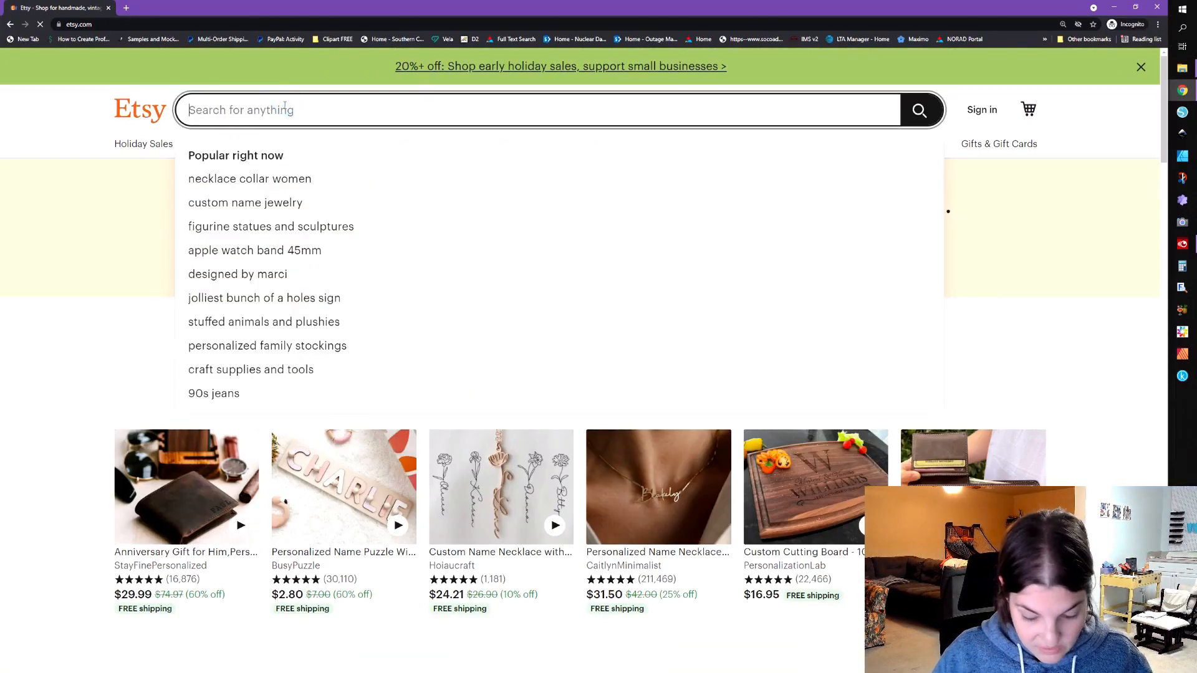
pyautogui.hotkey('ctrl', 'v')
pyautogui.press('Return')
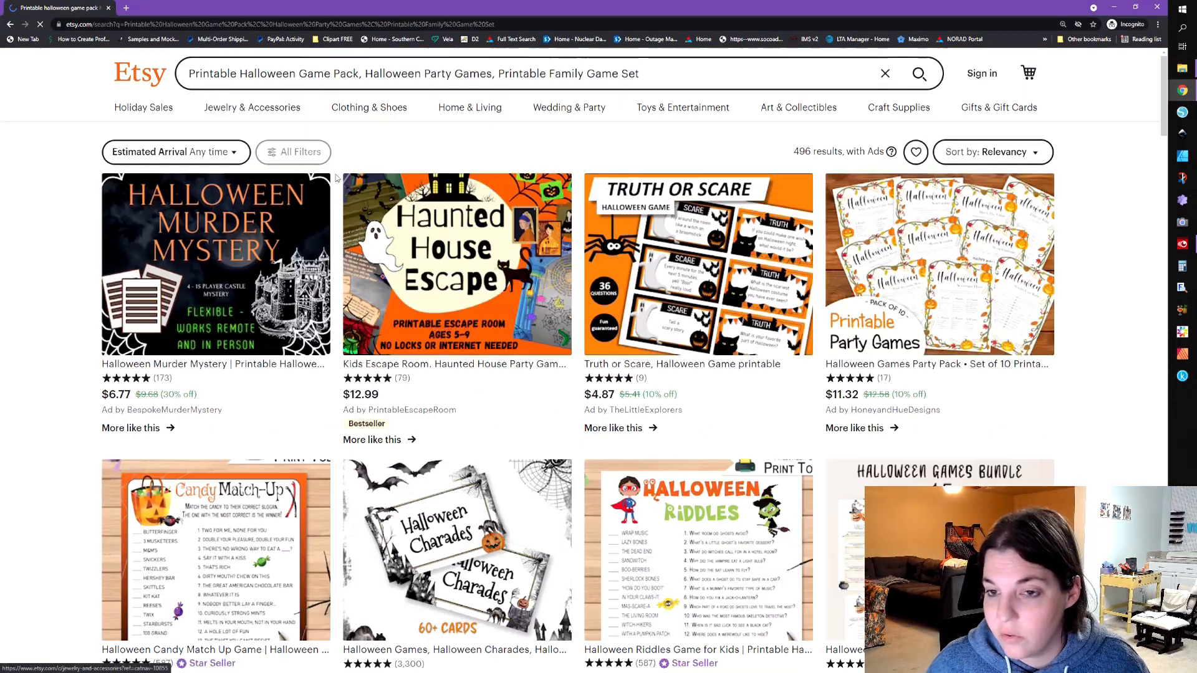
# Check the full-title search results for "pearl" through pages 2 and 3.
pyautogui.scroll(-15, 565, 495)
pyautogui.hotkey('ctrl', 'f')
pyautogui.scroll(-20, 564, 495)
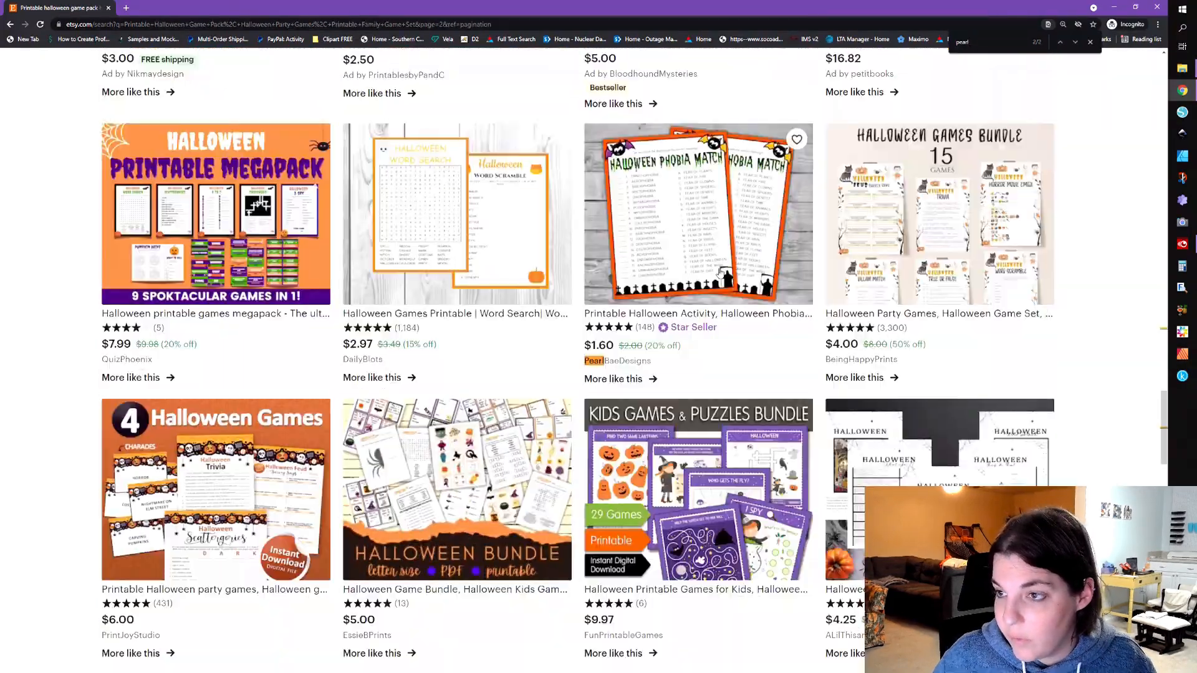
pyautogui.scroll(-15, 492, 424)
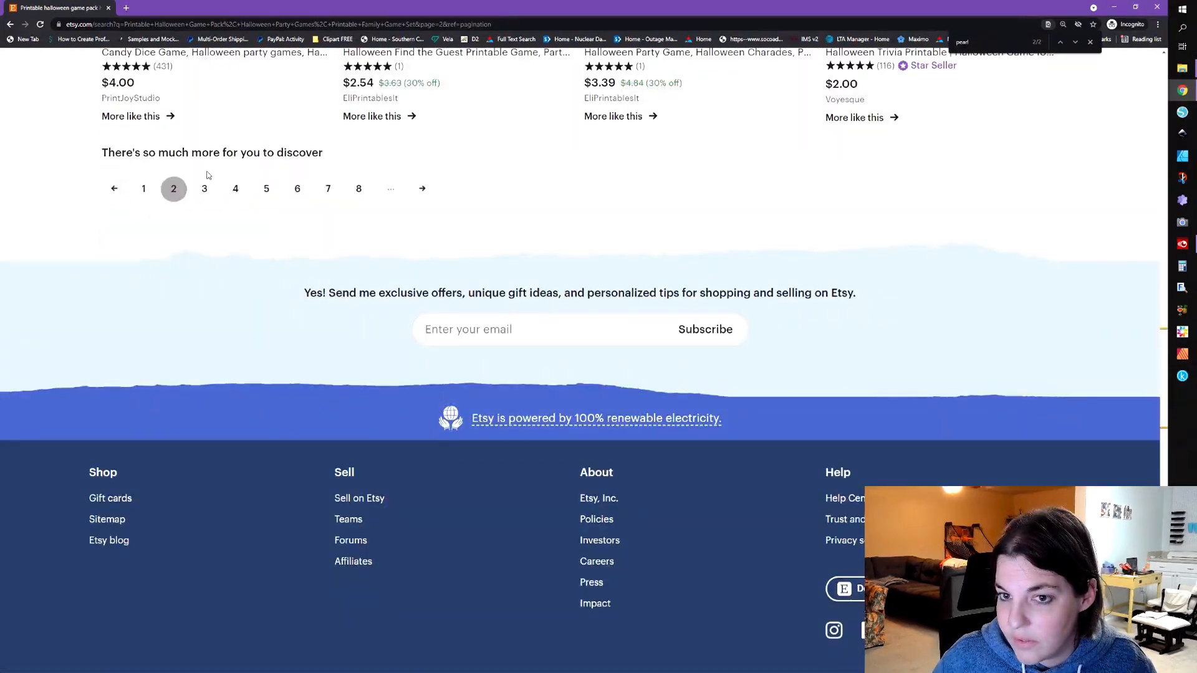
pyautogui.click(204, 188)
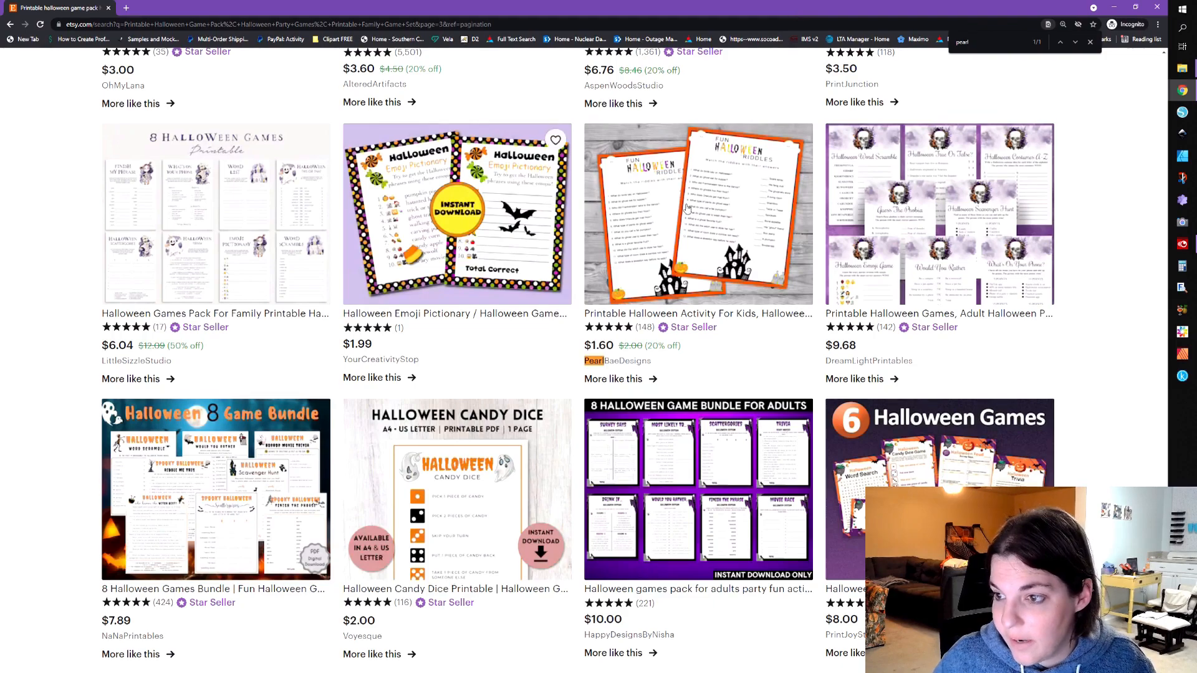
pyautogui.scroll(-9, 492, 345)
pyautogui.scroll(3, 437, 335)
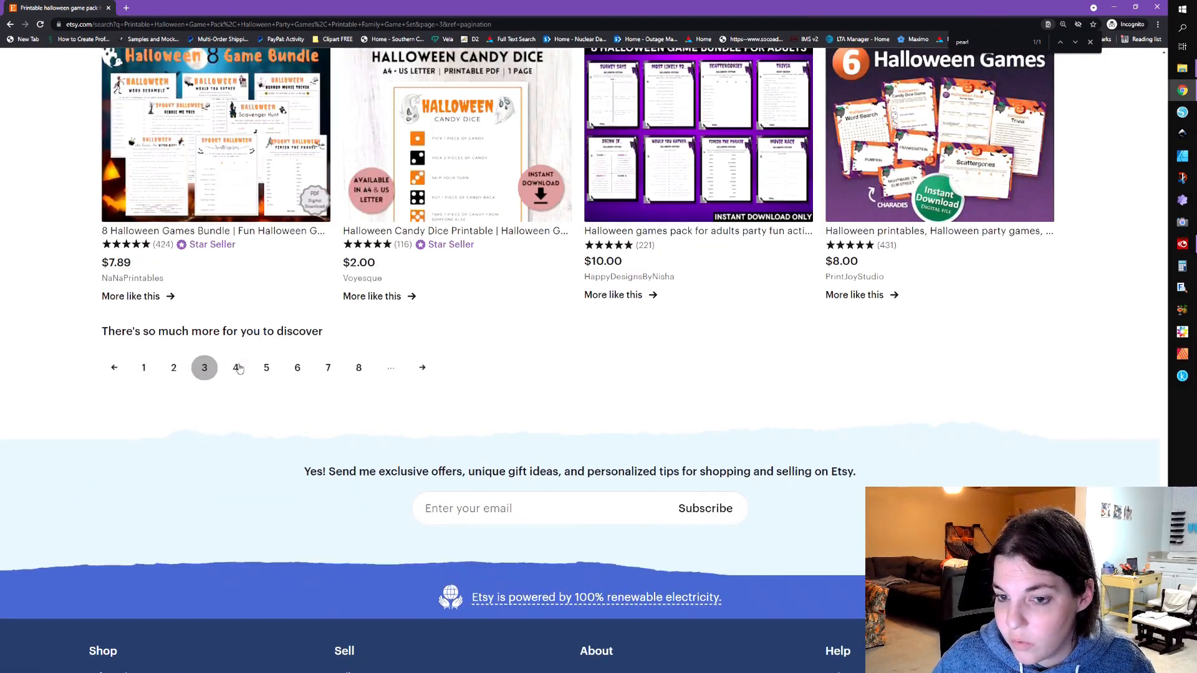
# Open results page 4, find "pearl" and examine where the game pack listing sits among the results.
pyautogui.click(235, 366)
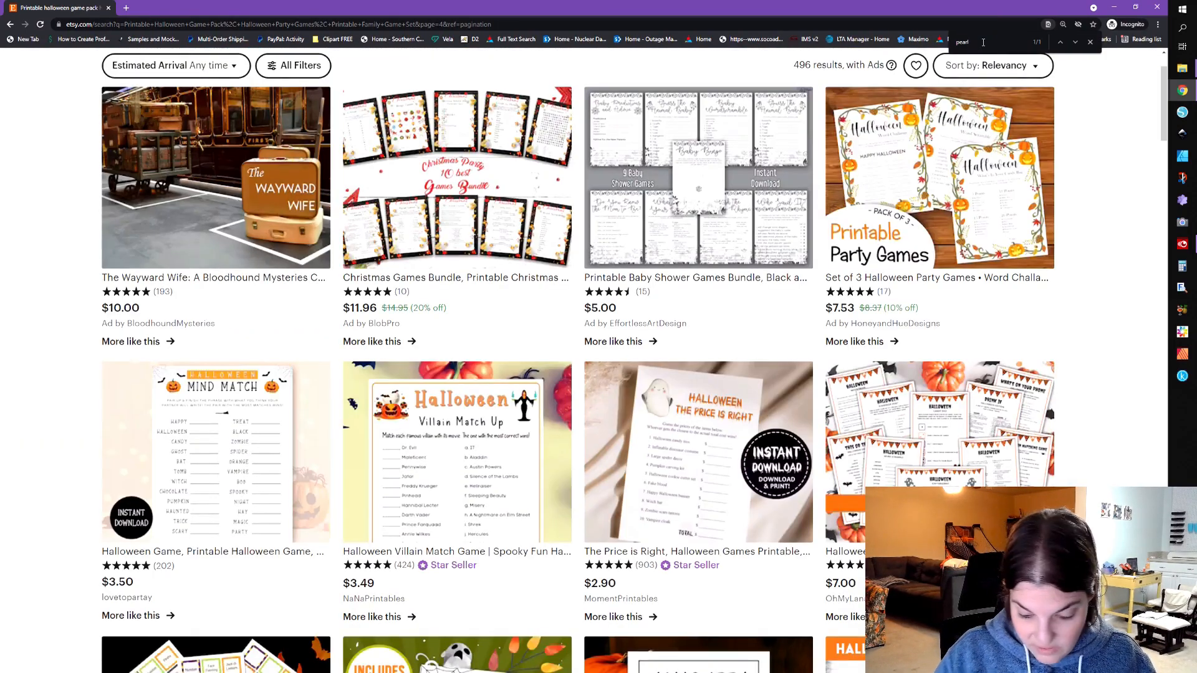
pyautogui.press('Return')
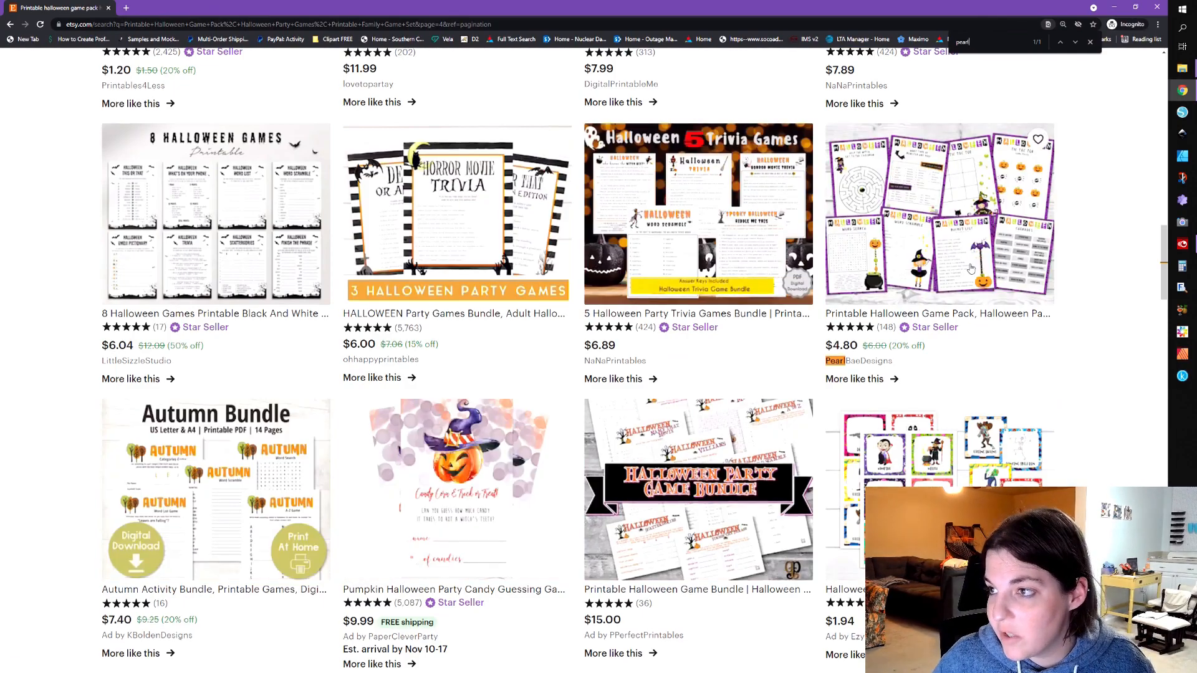
pyautogui.scroll(15, 971, 268)
pyautogui.scroll(5, 972, 268)
pyautogui.scroll(-15, 971, 268)
pyautogui.scroll(-5, 971, 268)
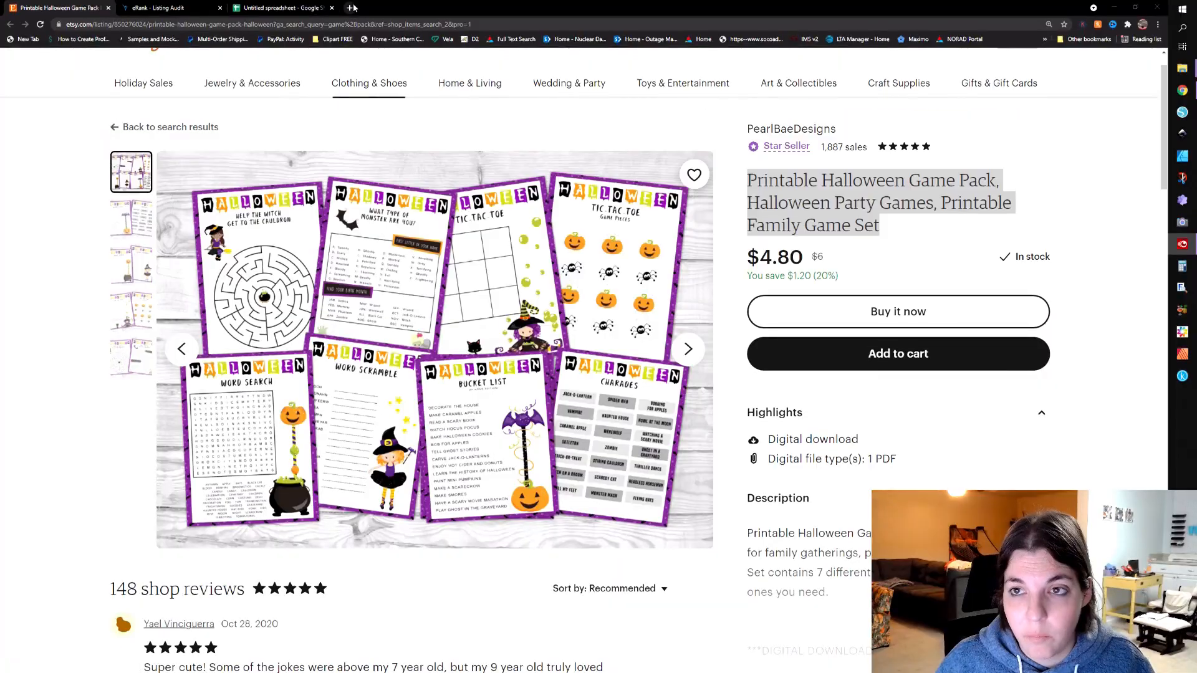
# Copy the full listing title again and open etsy.com in a new tab of the signed-in browser.
pyautogui.tripleClick(879, 187)
pyautogui.hotkey('ctrl', 'c')
pyautogui.hotkey('ctrl', 't')
pyautogui.write('etsy.com')
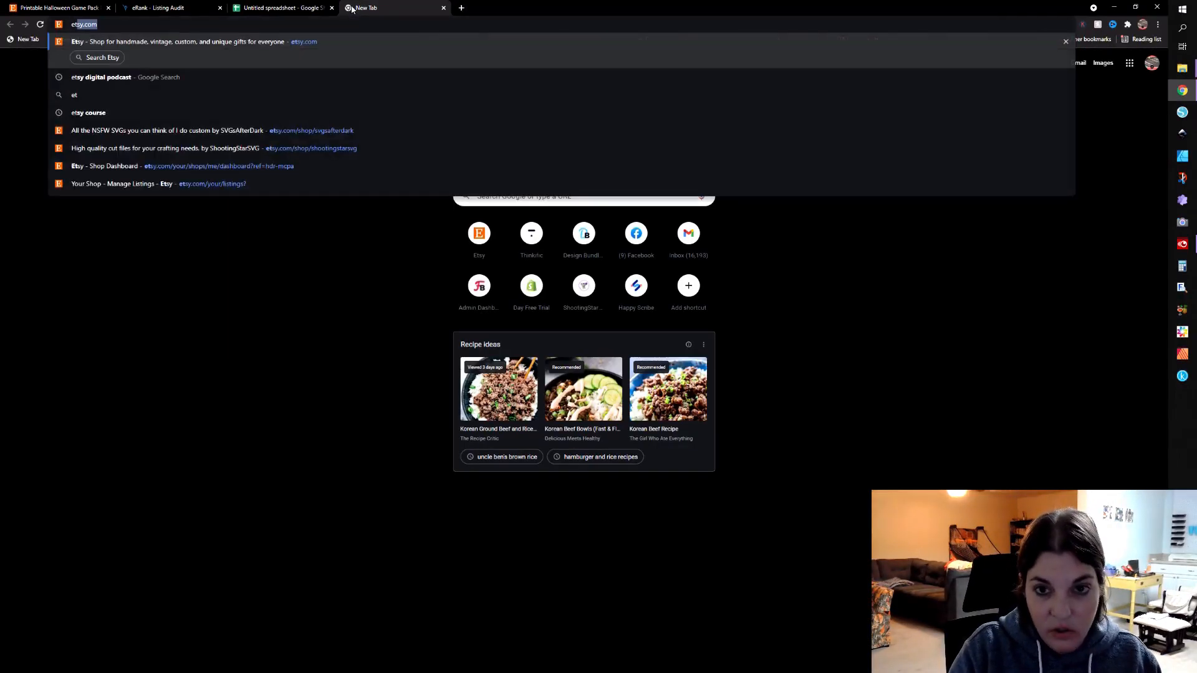
pyautogui.press('Return')
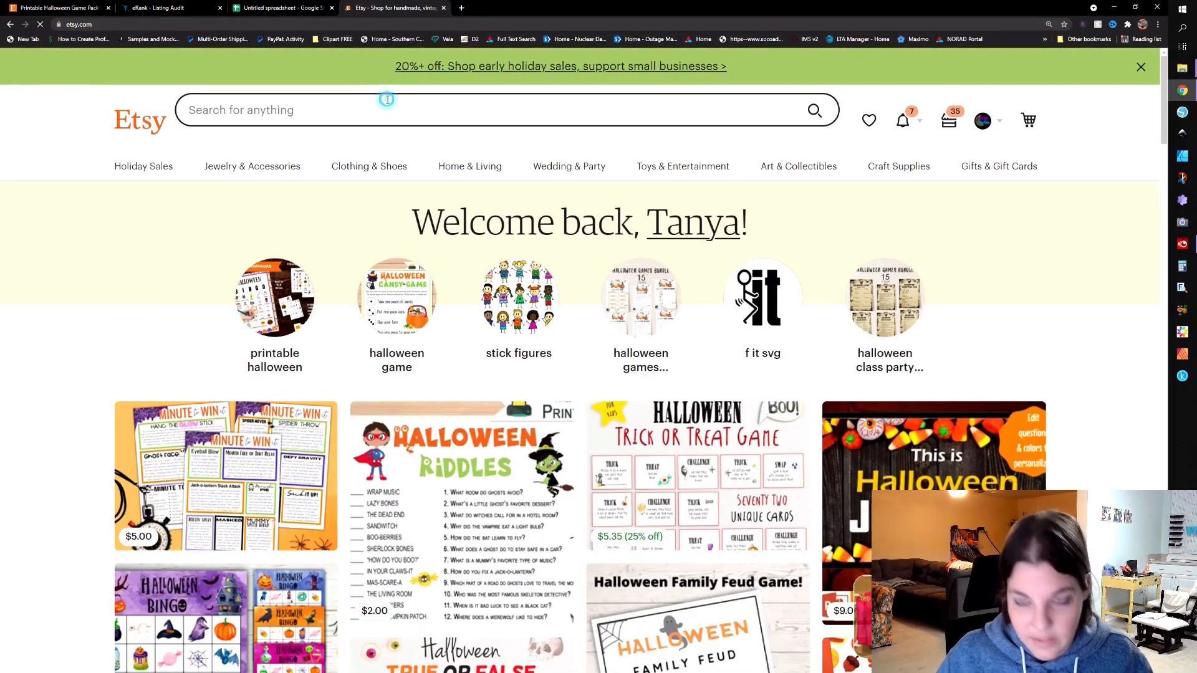
# Paste the title into the Etsy search, shorten it to "Printable Halloween Game Pack" and run the search.
pyautogui.click(387, 98)
pyautogui.hotkey('ctrl', 'v')
pyautogui.moveTo(642, 109); pyautogui.dragTo(359, 117)
pyautogui.press('BackSpace')
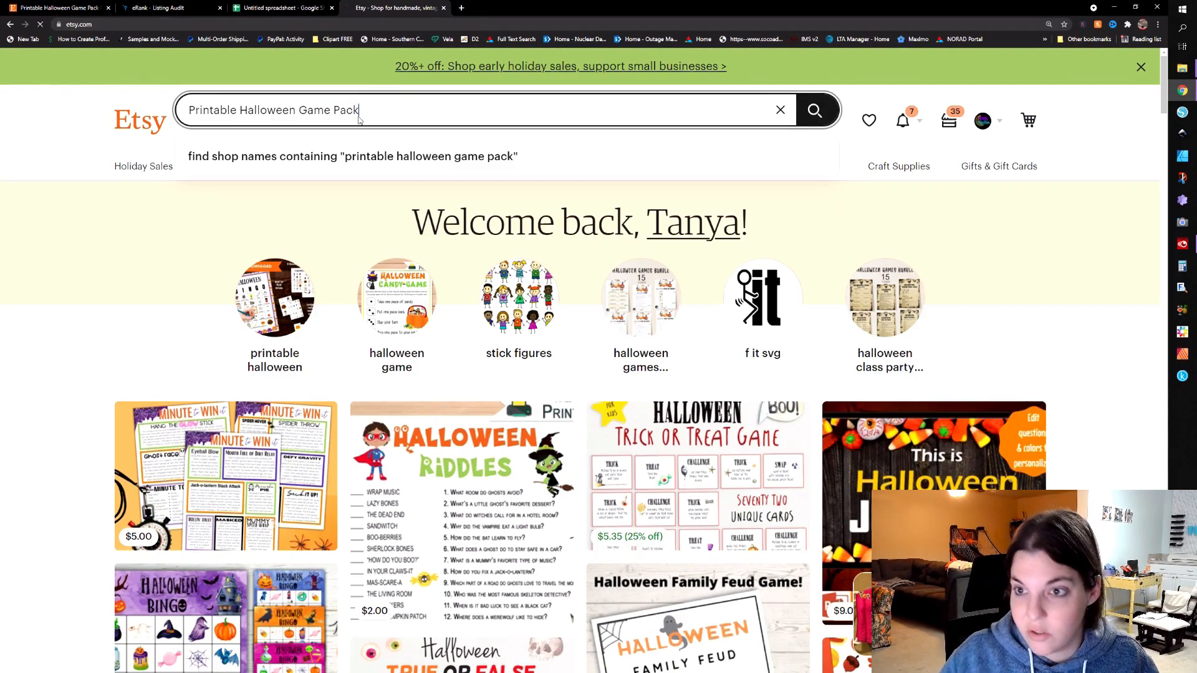
pyautogui.press('Return')
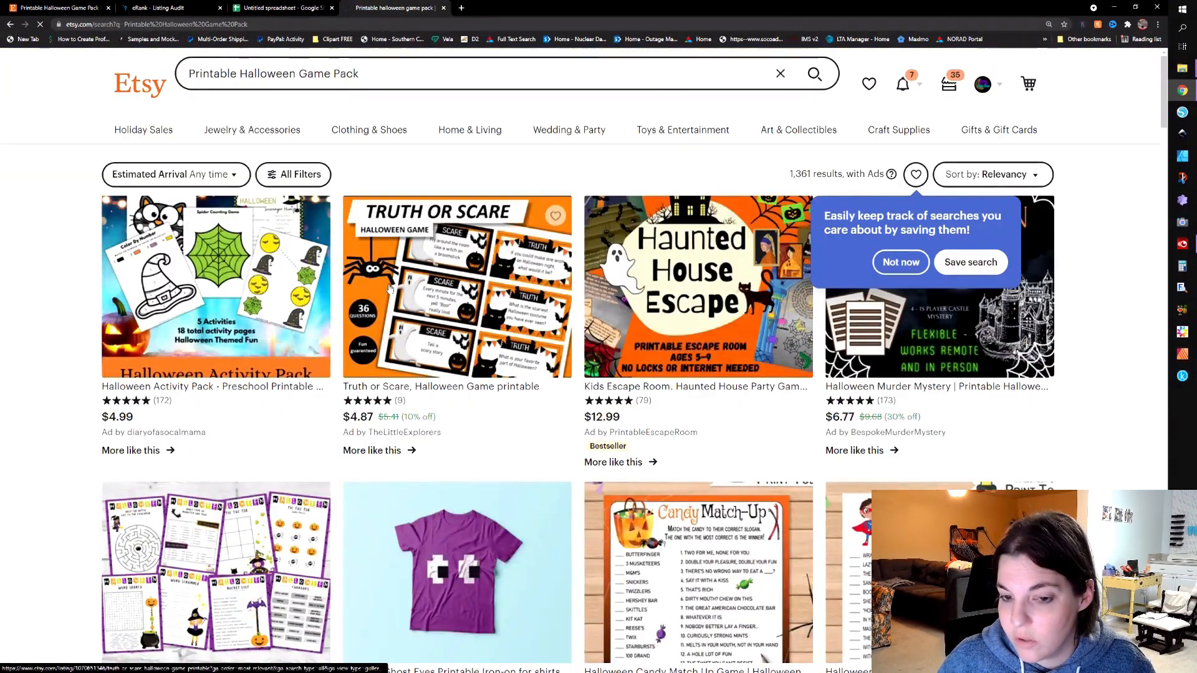
# Look for the PearlBaeDesigns game pack in the signed-in search results, and close that results page.
pyautogui.scroll(-3, 358, 333)
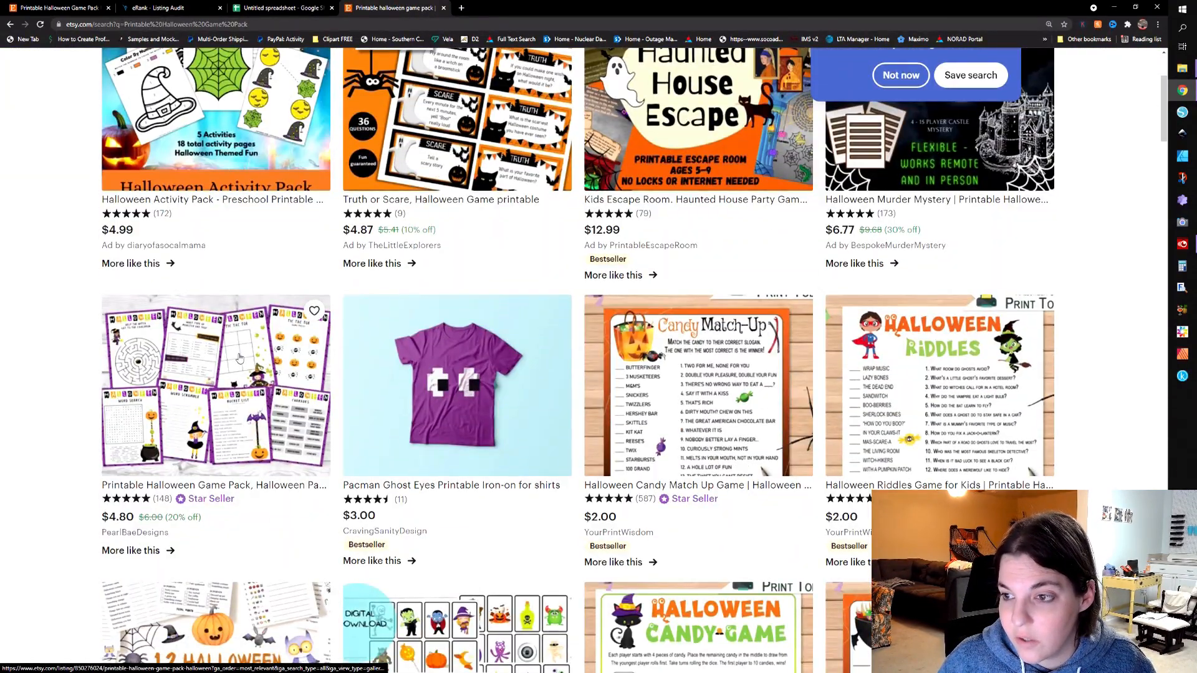
pyautogui.scroll(-1, 249, 360)
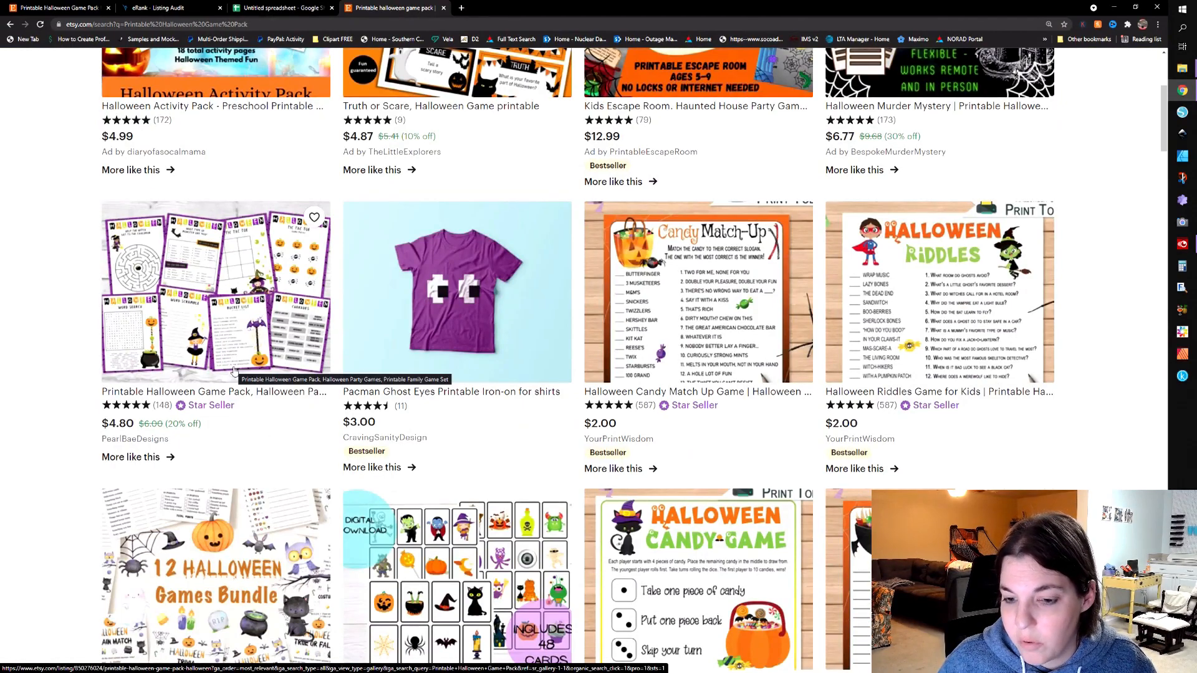
pyautogui.scroll(-3, 234, 371)
pyautogui.scroll(7, 235, 372)
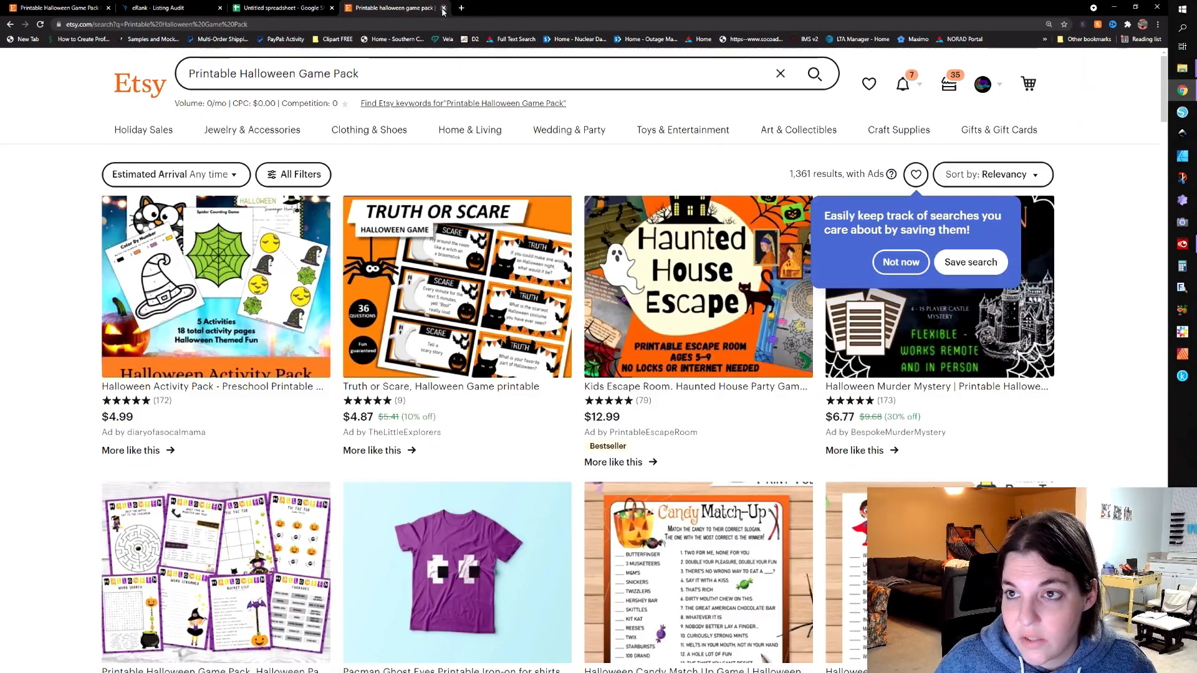
pyautogui.click(444, 8)
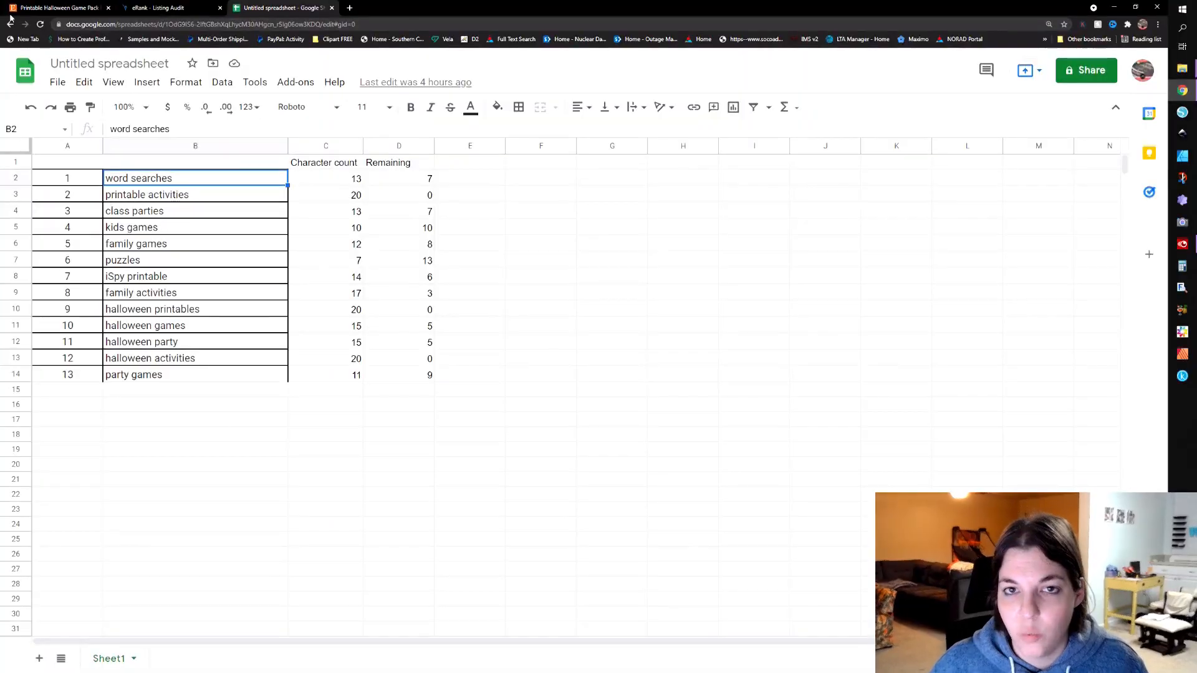
# Review the listing title and its eRank tag analysis, and return to the spreadsheet of tags.
pyautogui.click(12, 8)
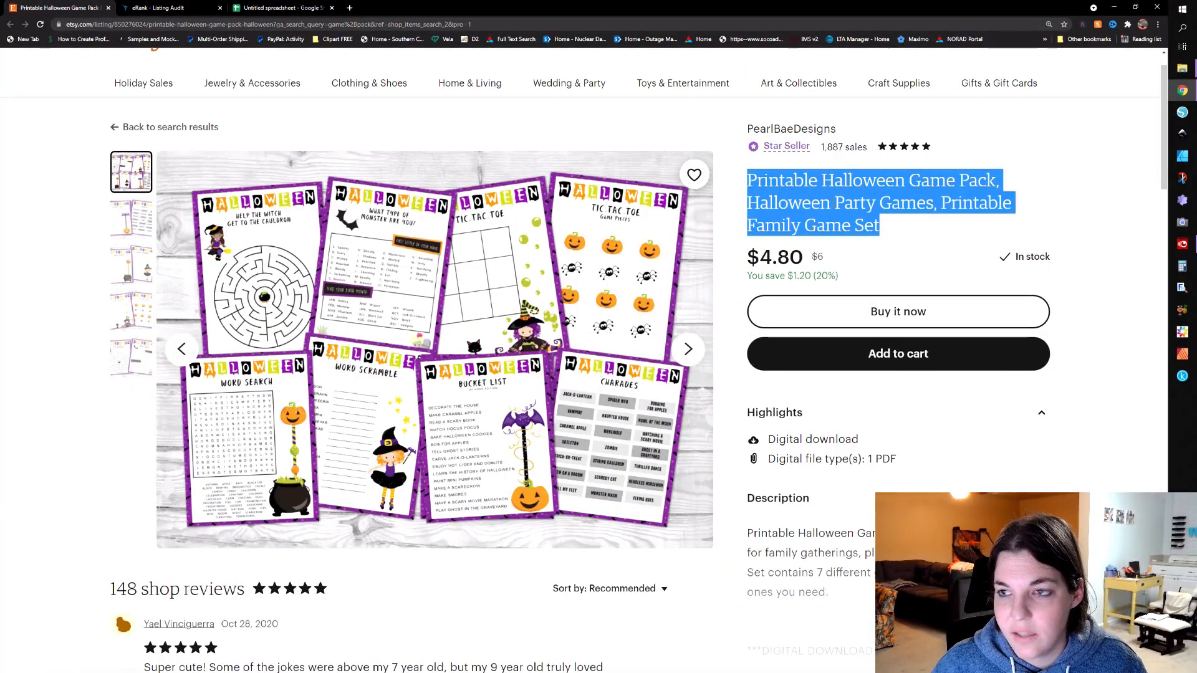
pyautogui.click(131, 6)
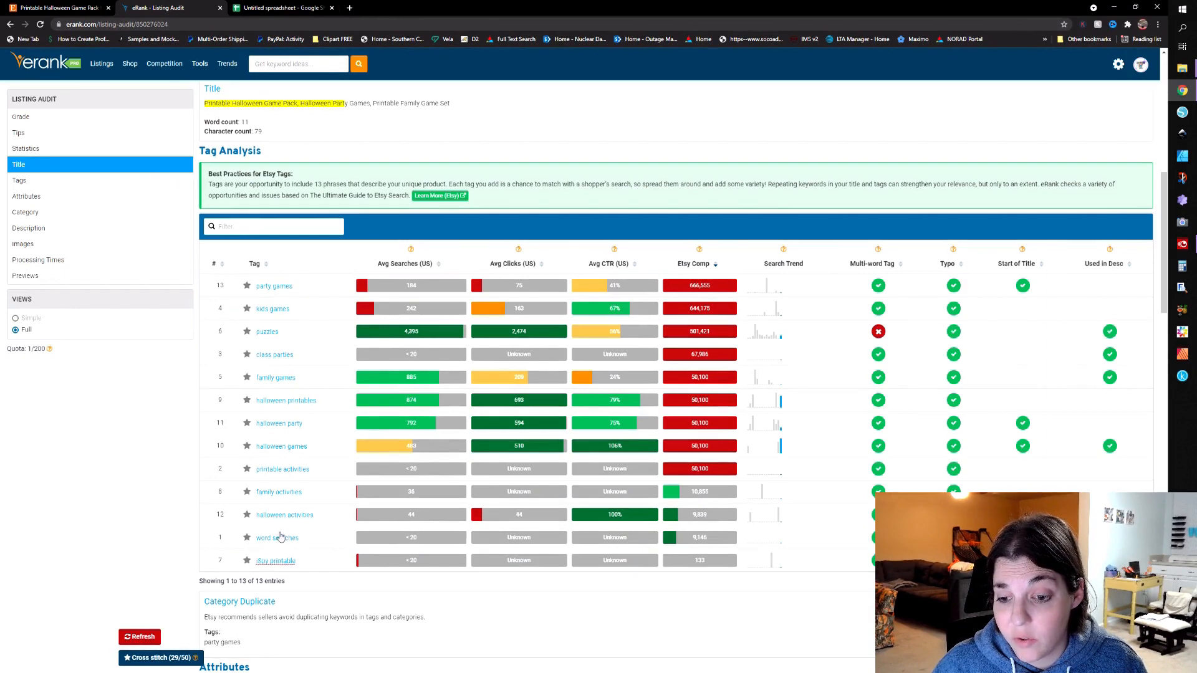
pyautogui.click(275, 7)
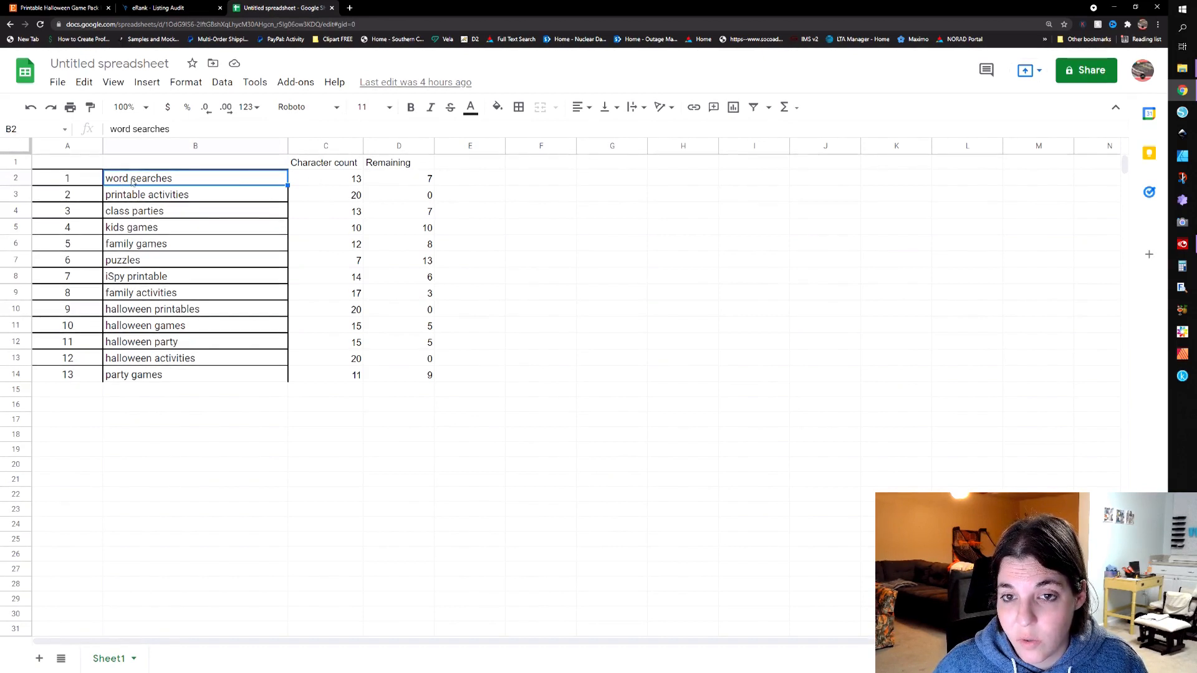
# Examine the first tags in the spreadsheet along with the character count and remaining characters for "word searches".
pyautogui.click(414, 181)
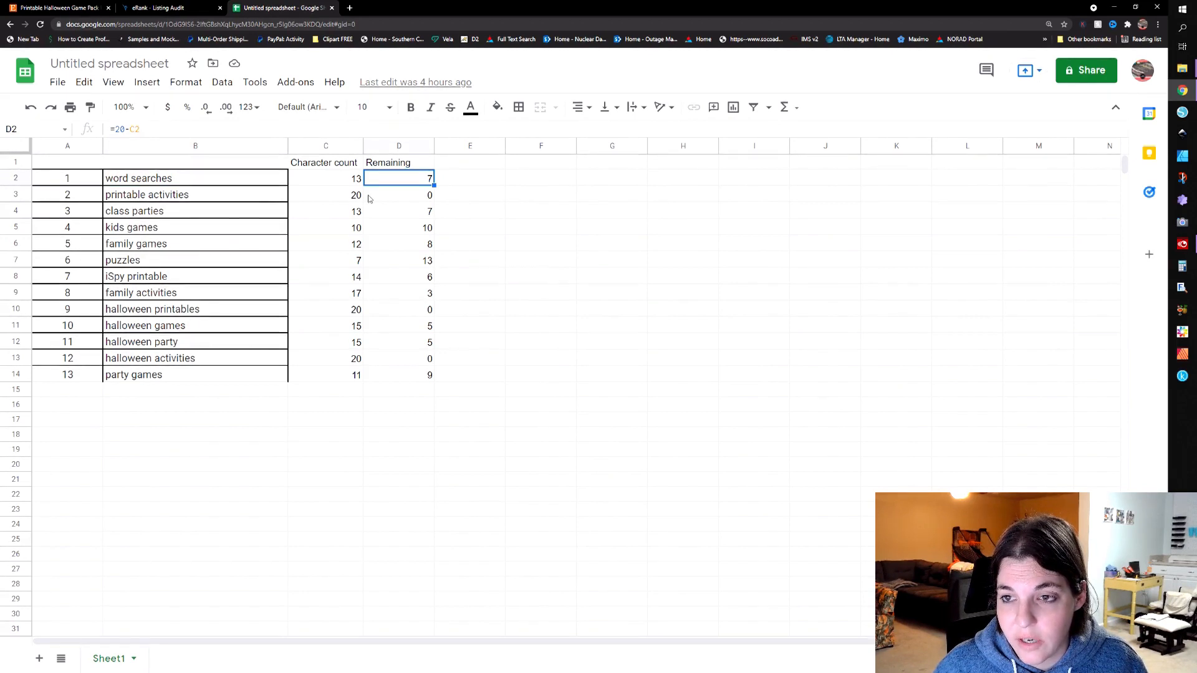
pyautogui.click(343, 179)
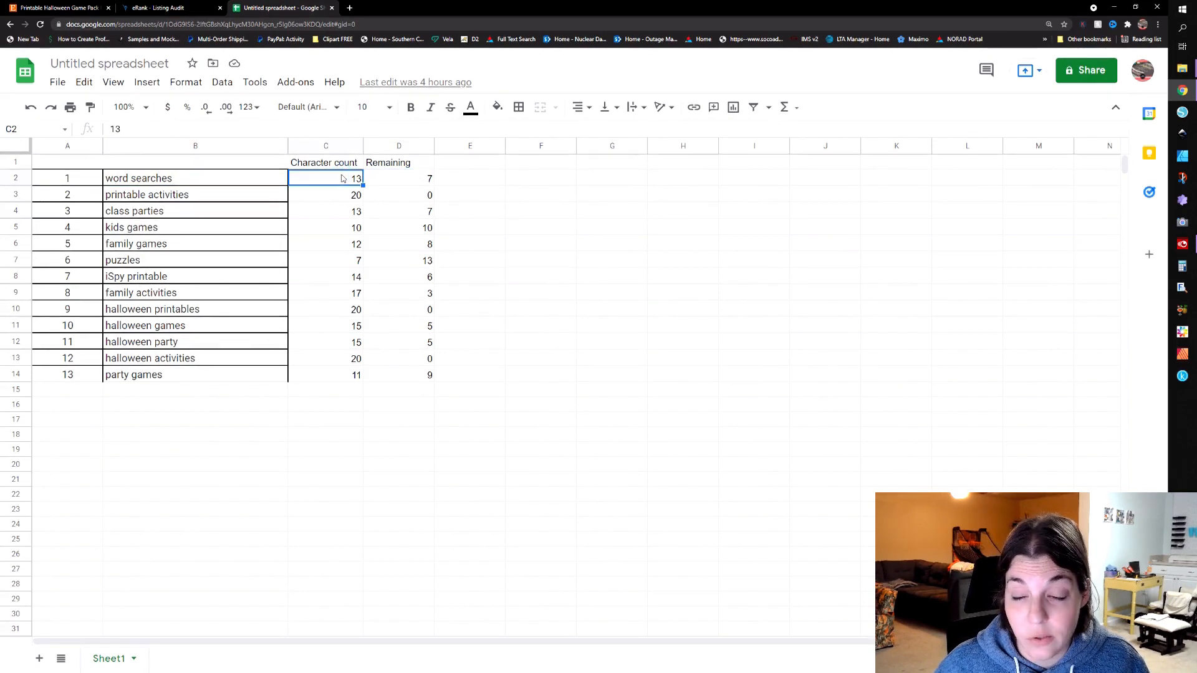
pyautogui.click(248, 181)
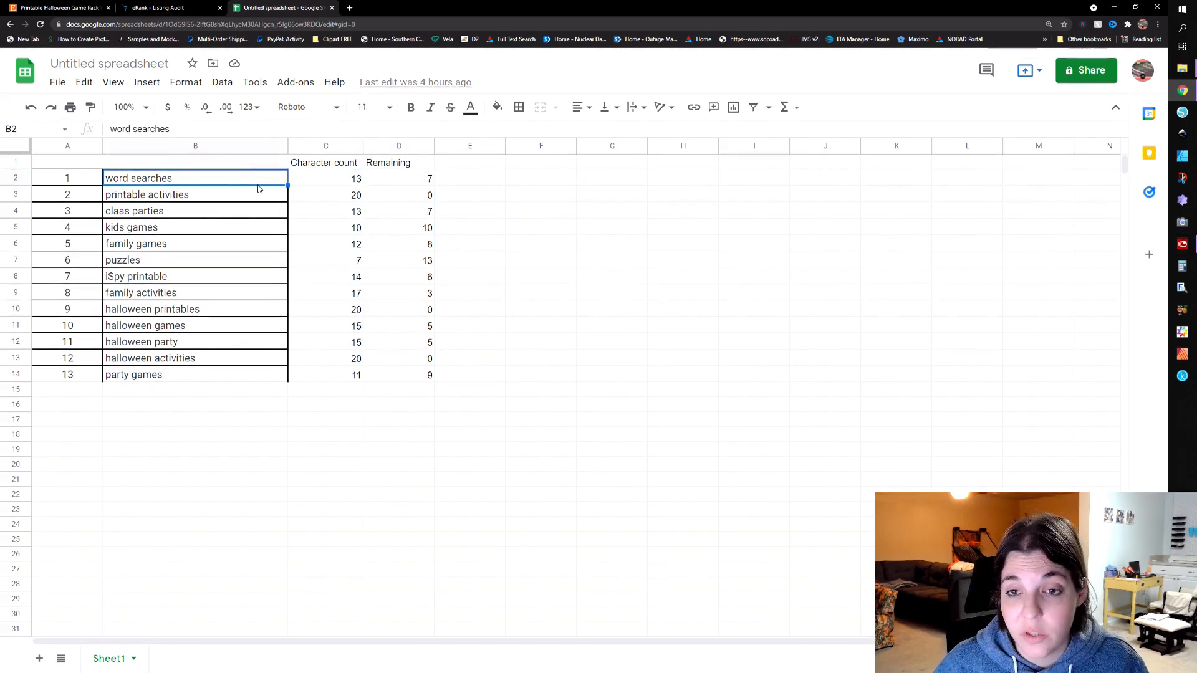
pyautogui.click(232, 197)
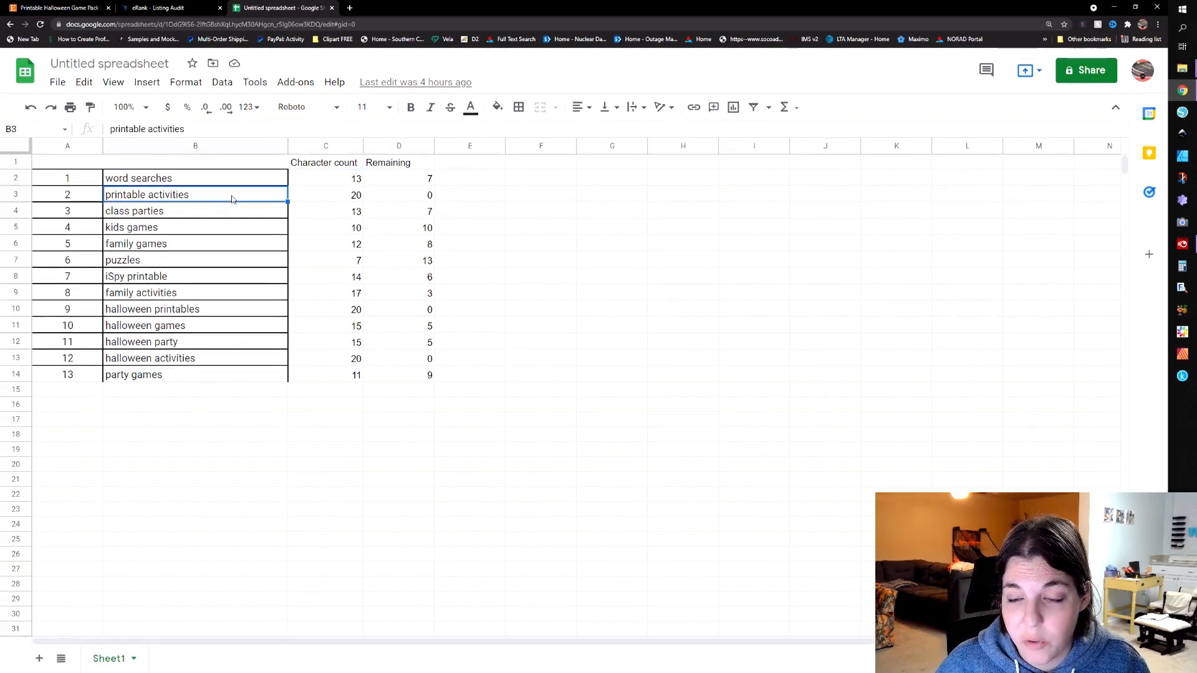
pyautogui.click(175, 213)
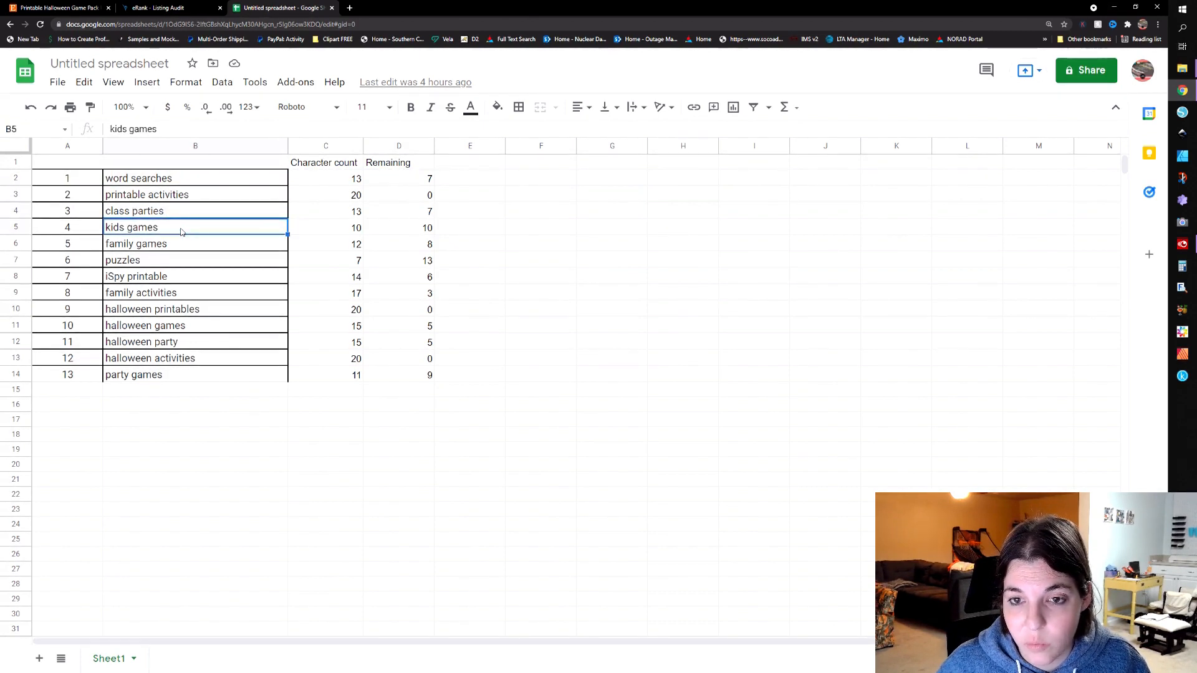
# Shorten the "family games" tag to "family" and set its character count to 6.
pyautogui.click(186, 249)
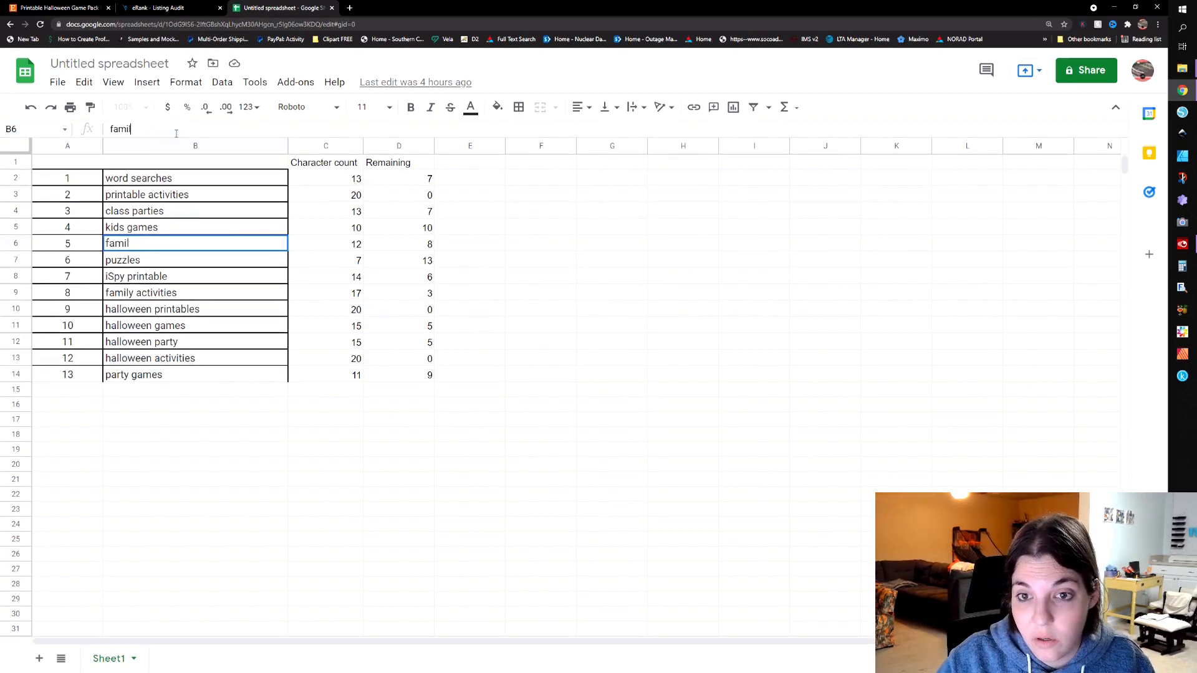
pyautogui.press('Return')
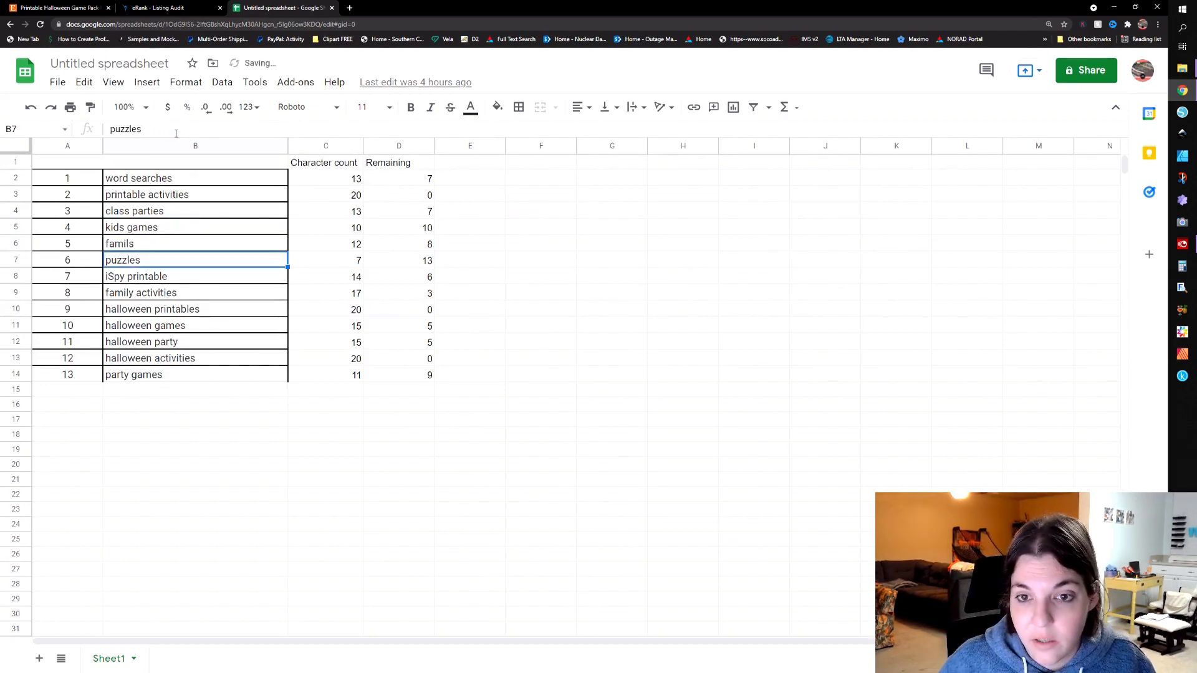
pyautogui.click(162, 245)
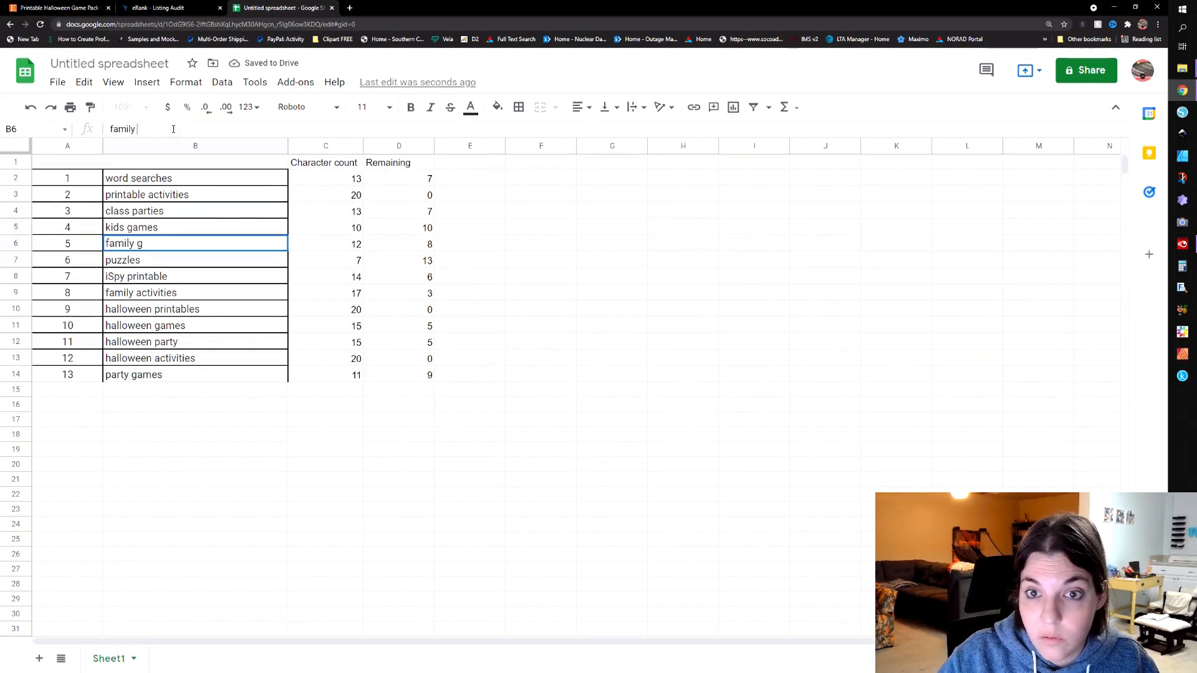
pyautogui.press('Return')
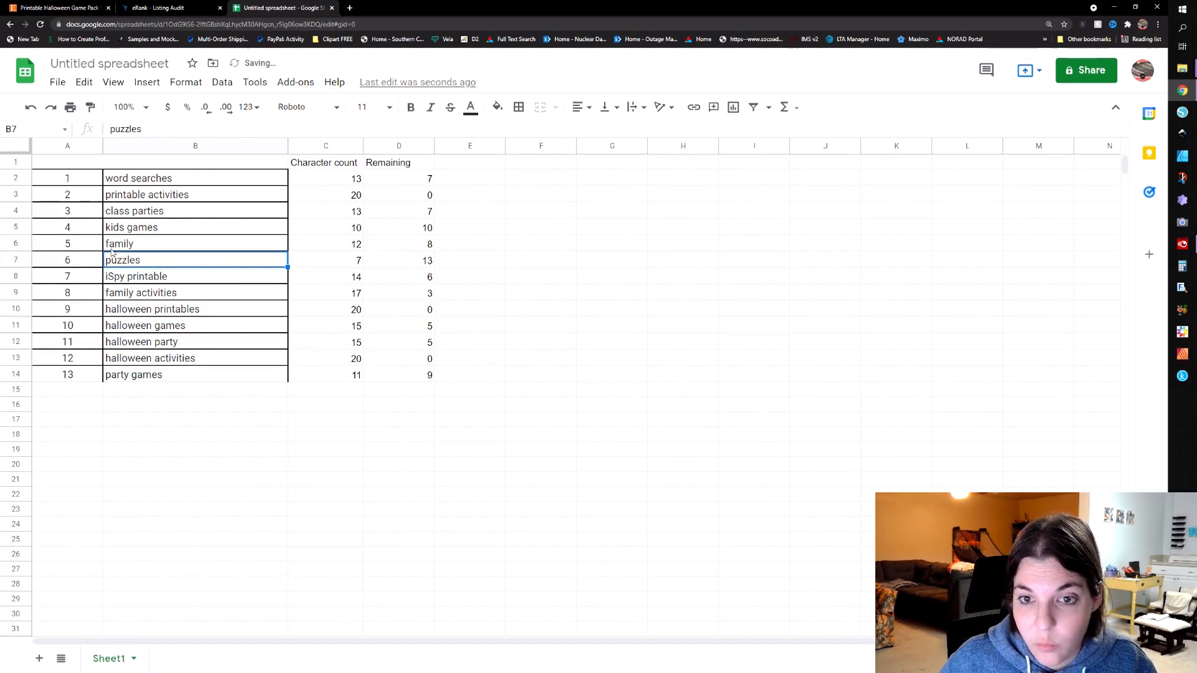
pyautogui.click(331, 245)
pyautogui.write('6')
pyautogui.press('Return')
# Shorten the "iSpy printable" tag to "iSpy" and set its character count to 4.
pyautogui.click(187, 281)
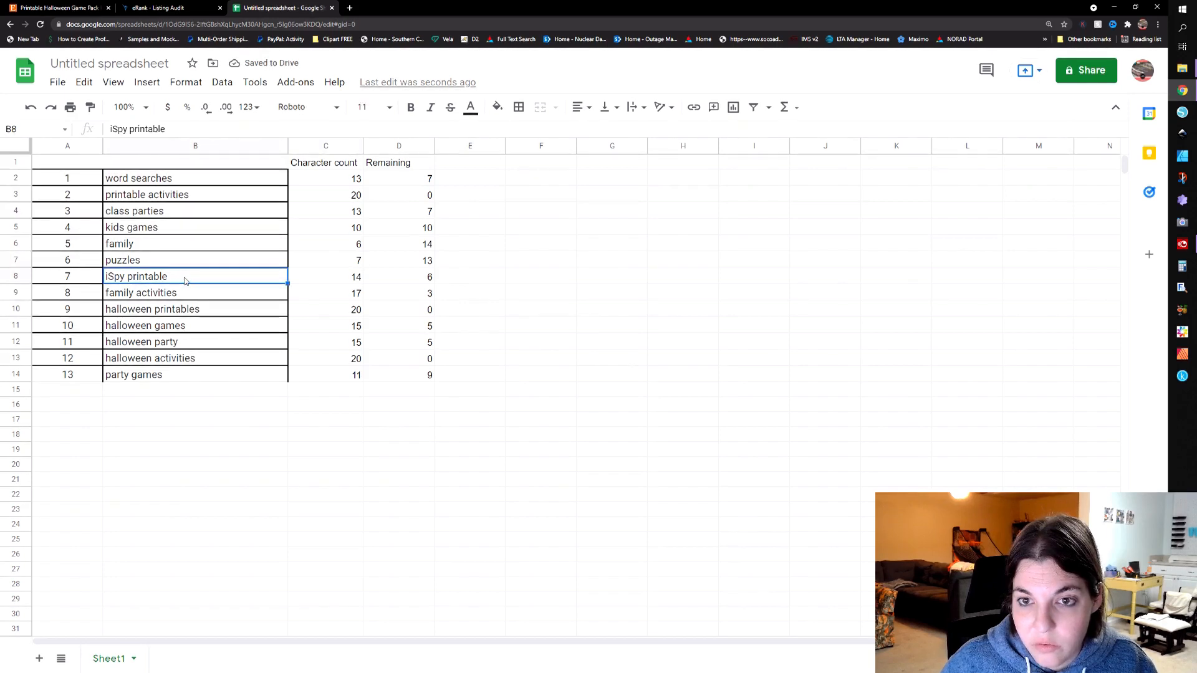
pyautogui.click(168, 132)
pyautogui.press('BackSpace')
pyautogui.press('BackSpace')
pyautogui.press('BackSpace')
pyautogui.press('BackSpace')
pyautogui.press('BackSpace')
pyautogui.press('BackSpace')
pyautogui.press('BackSpace')
pyautogui.press('BackSpace')
pyautogui.press('BackSpace')
pyautogui.press('BackSpace')
pyautogui.press('Return')
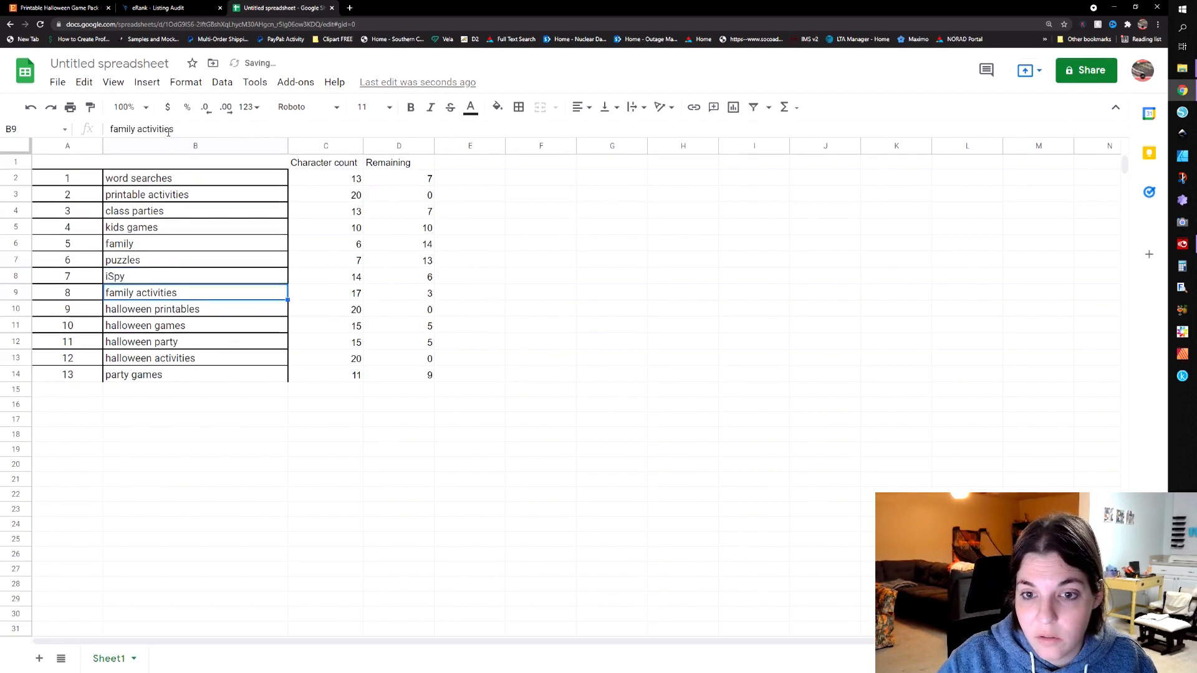
pyautogui.click(321, 281)
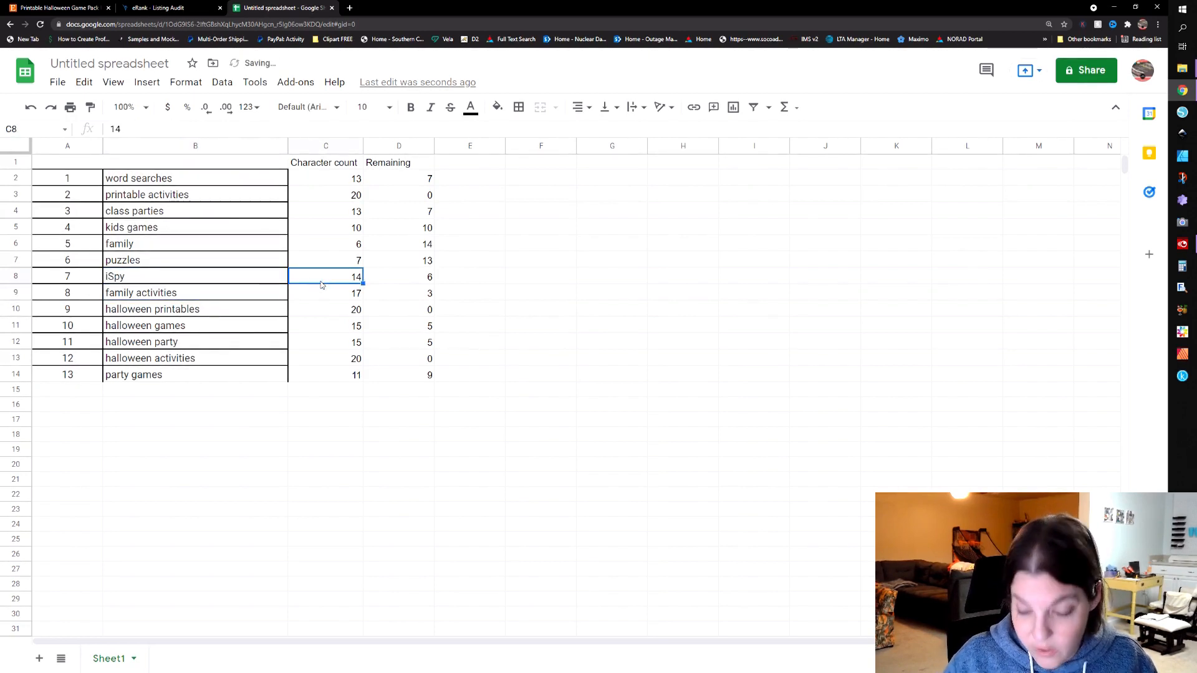
pyautogui.write('4')
pyautogui.press('Return')
# Clear the "family activities" tag and set its character count to 0.
pyautogui.click(210, 295)
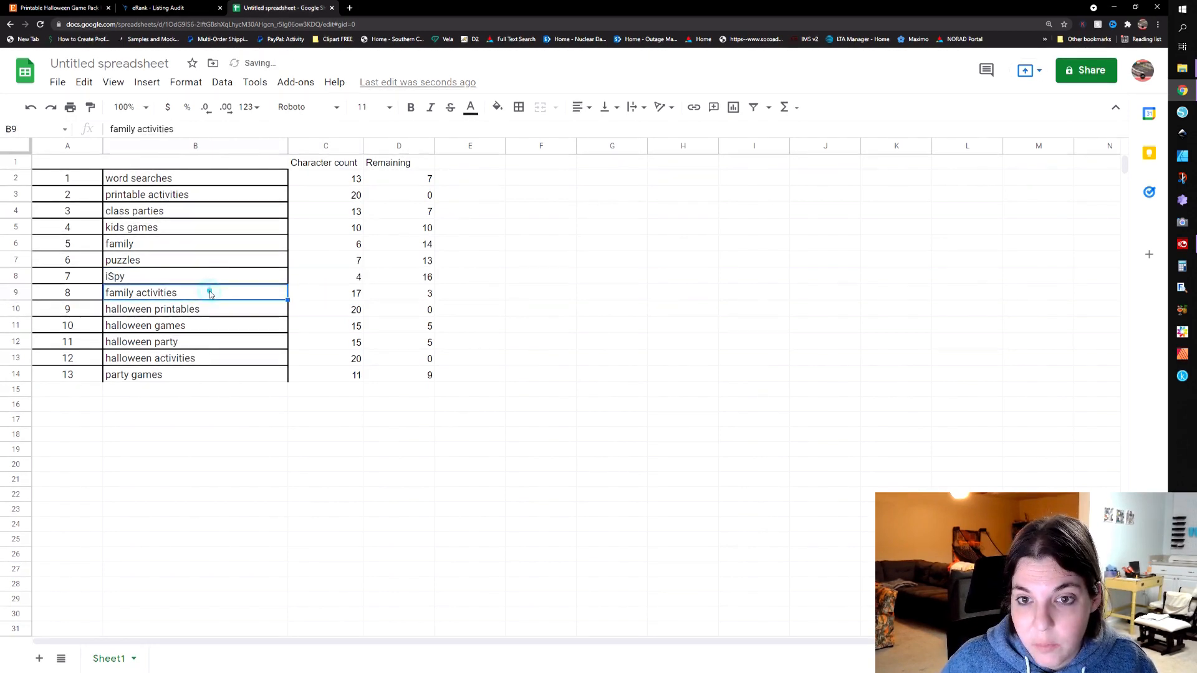
pyautogui.moveTo(188, 128); pyautogui.dragTo(107, 129)
pyautogui.press('BackSpace')
pyautogui.click(322, 299)
pyautogui.click(298, 308)
# Shorten the "halloween printables" tag to "halloween" and set its character count to 9.
pyautogui.click(249, 309)
pyautogui.click(214, 129)
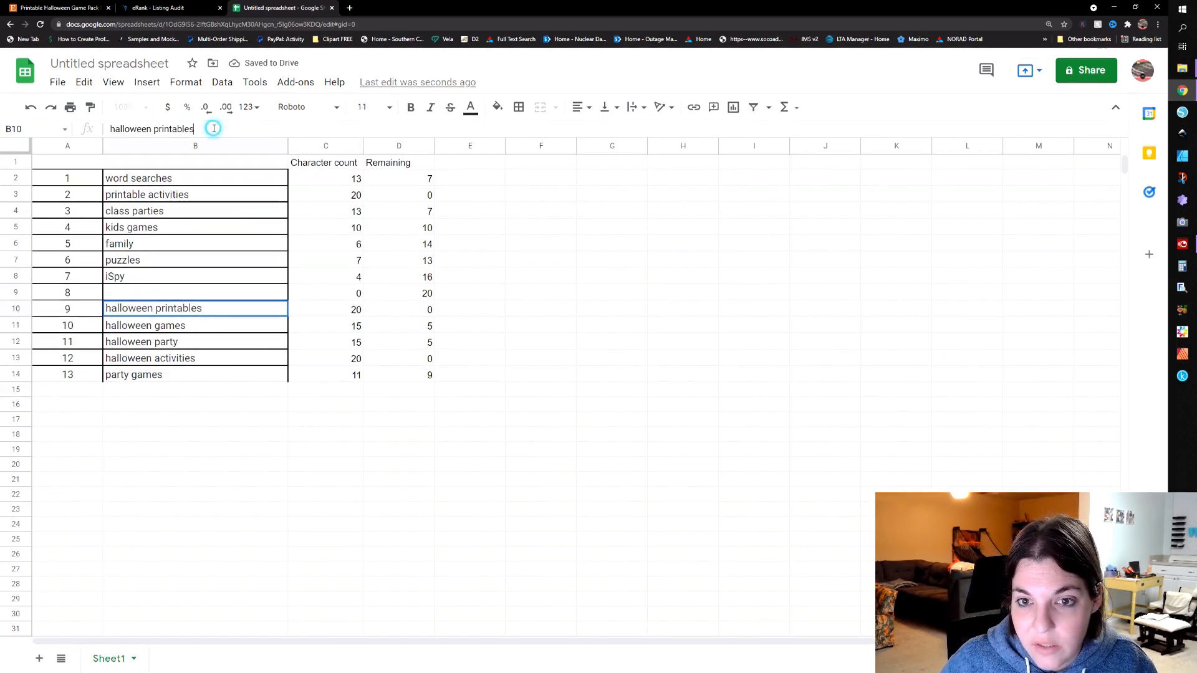
pyautogui.moveTo(217, 129); pyautogui.dragTo(158, 129)
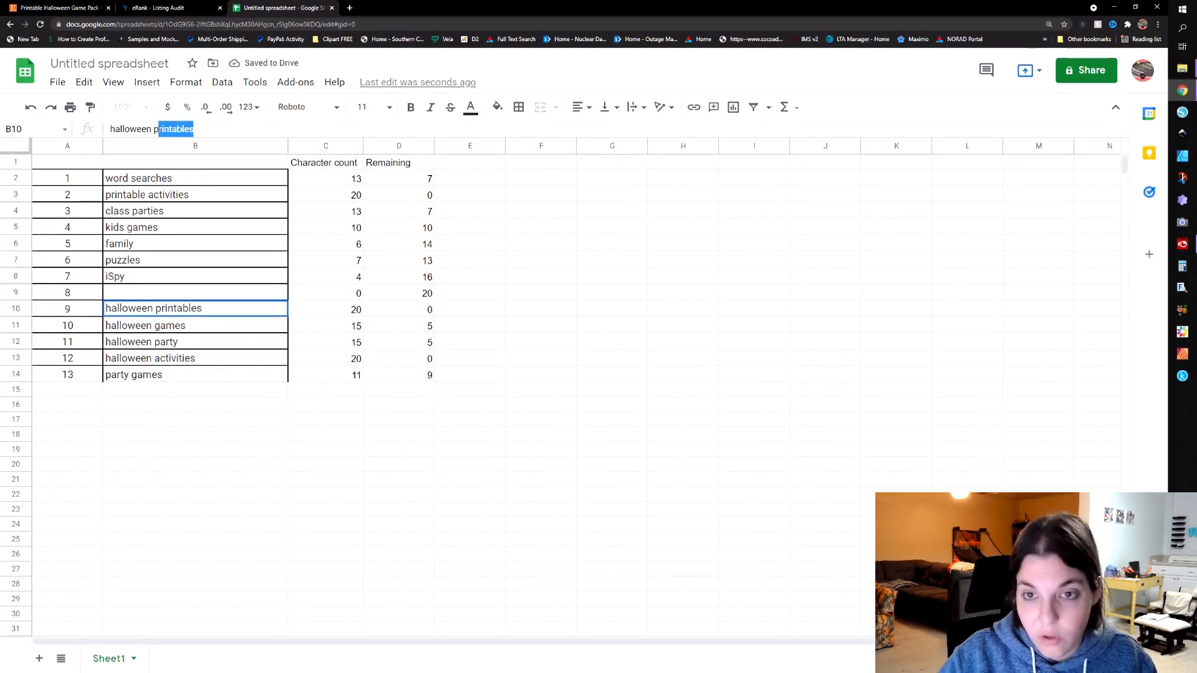
pyautogui.press('BackSpace')
pyautogui.press('BackSpace')
pyautogui.press('Return')
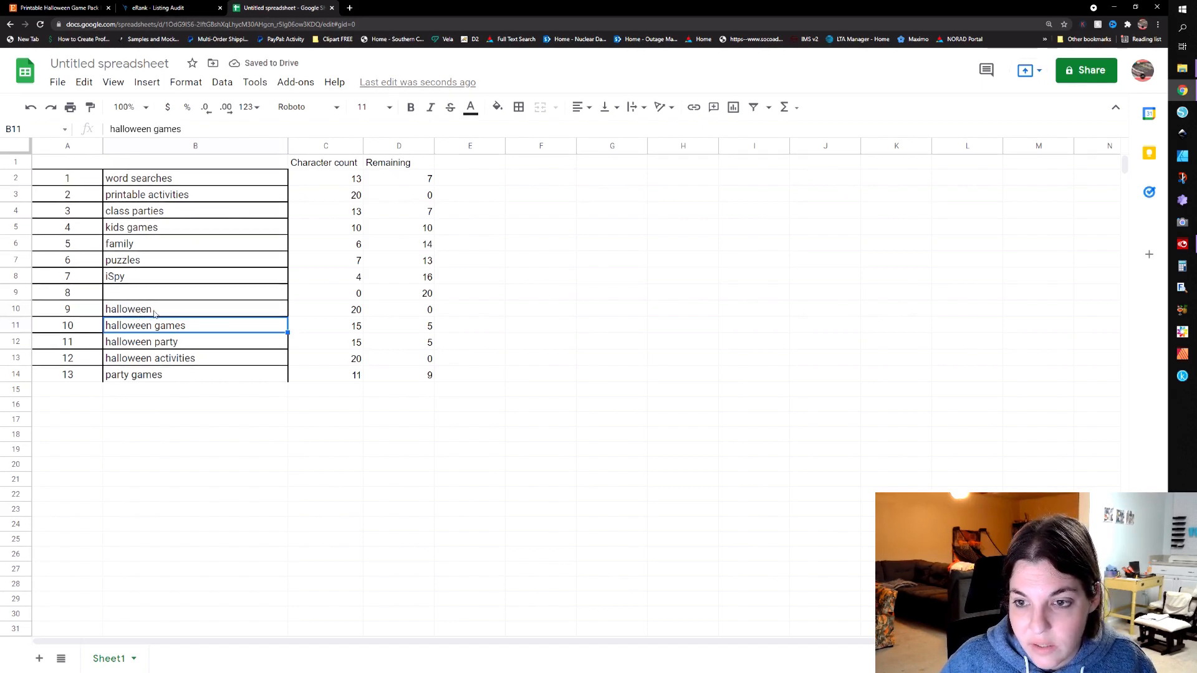
pyautogui.click(338, 315)
pyautogui.write('9')
pyautogui.press('Return')
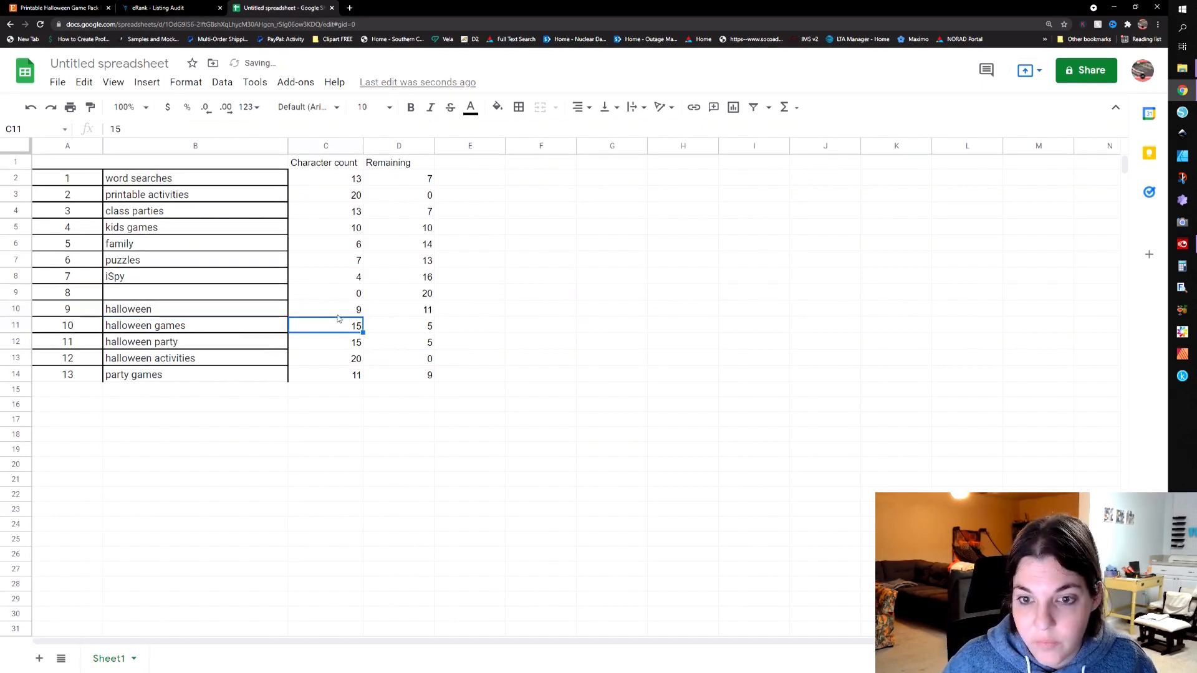
# Clear the "halloween games" tag and set its character count to 0.
pyautogui.click(232, 326)
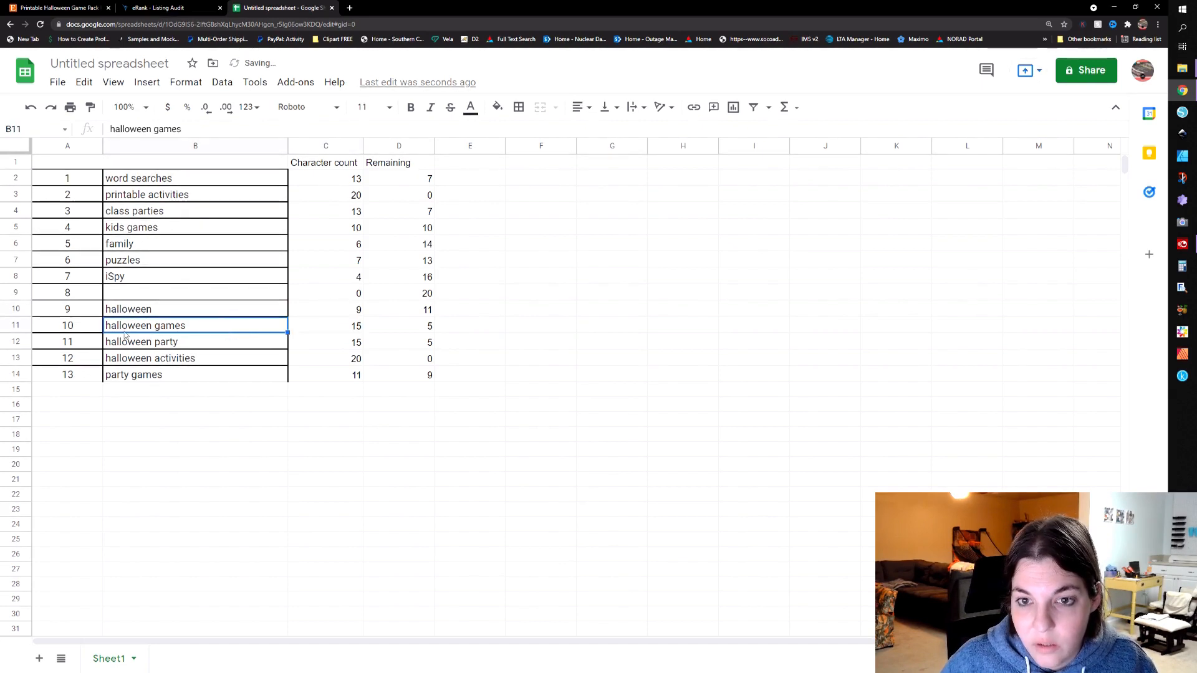
pyautogui.tripleClick(189, 129)
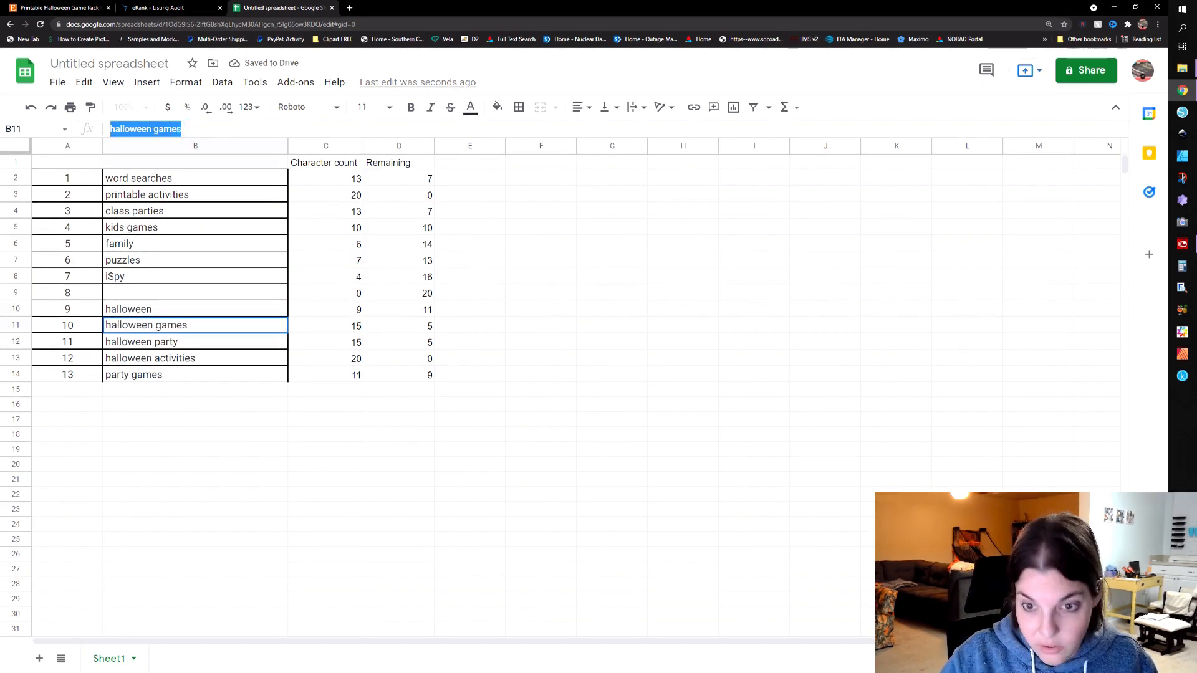
pyautogui.press('BackSpace')
pyautogui.click(323, 326)
pyautogui.press('Down')
# Shorten the "halloween party" tag to "party" and set its character count to 5.
pyautogui.click(222, 345)
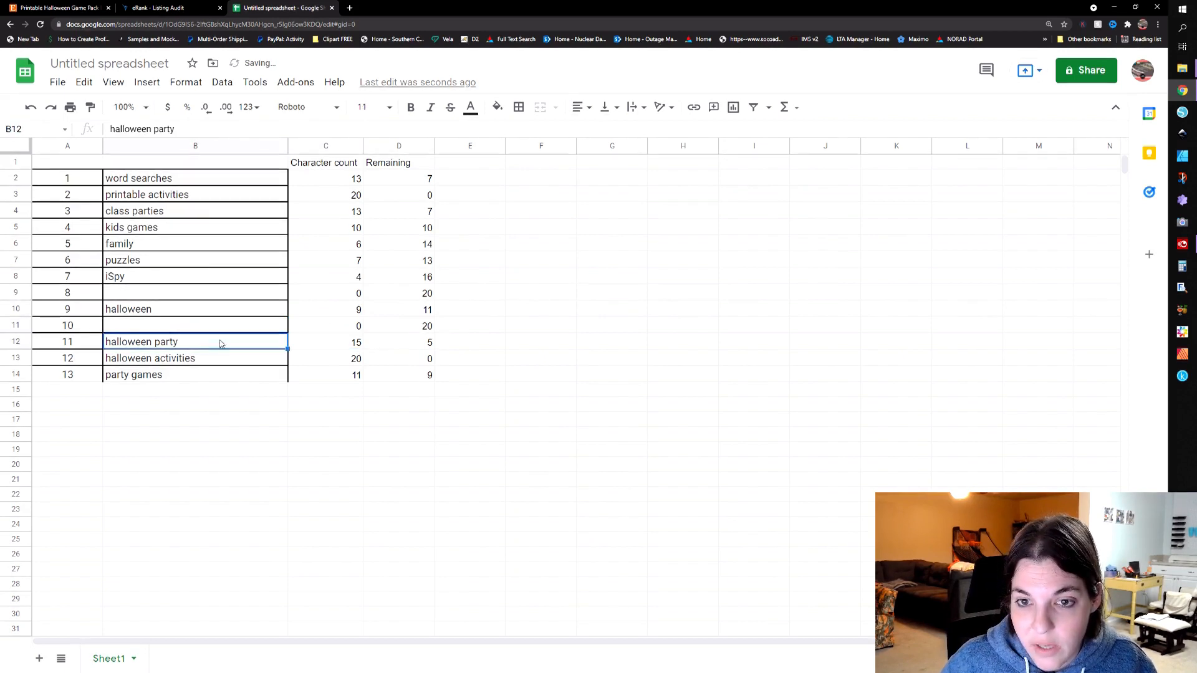
pyautogui.click(155, 129)
pyautogui.press('BackSpace')
pyautogui.press('BackSpace')
pyautogui.press('BackSpace')
pyautogui.press('BackSpace')
pyautogui.press('BackSpace')
pyautogui.press('BackSpace')
pyautogui.press('BackSpace')
pyautogui.press('BackSpace')
pyautogui.press('BackSpace')
pyautogui.press('BackSpace')
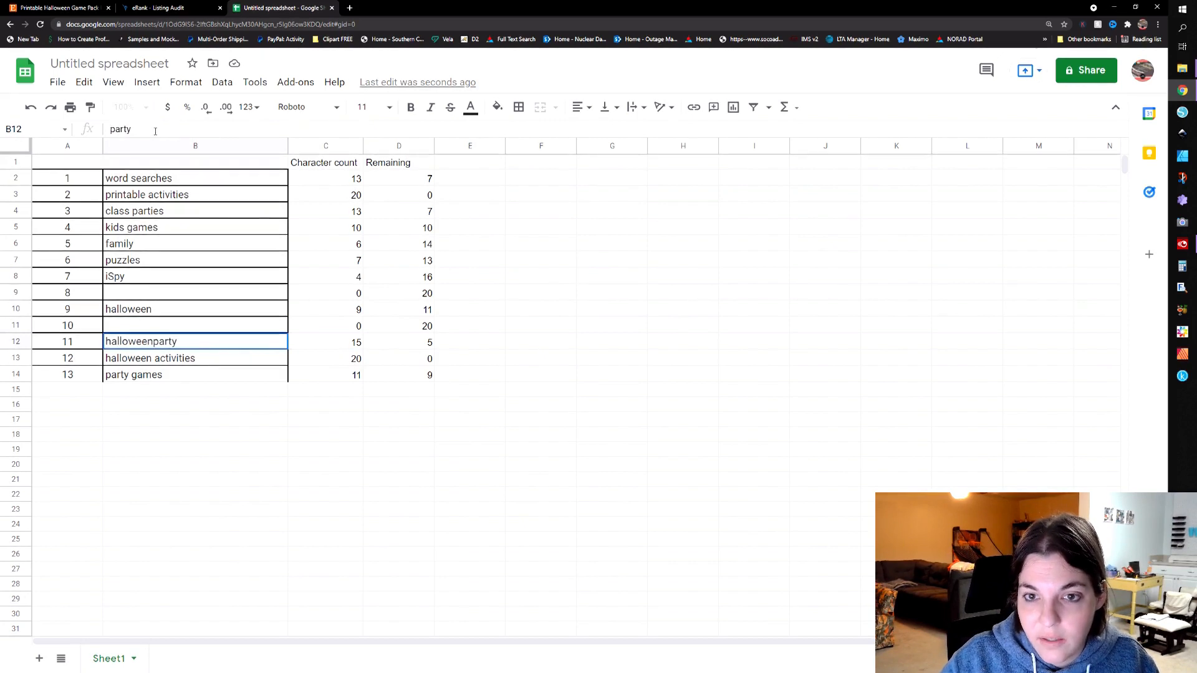
pyautogui.press('Return')
pyautogui.click(357, 344)
pyautogui.write('5')
pyautogui.press('Return')
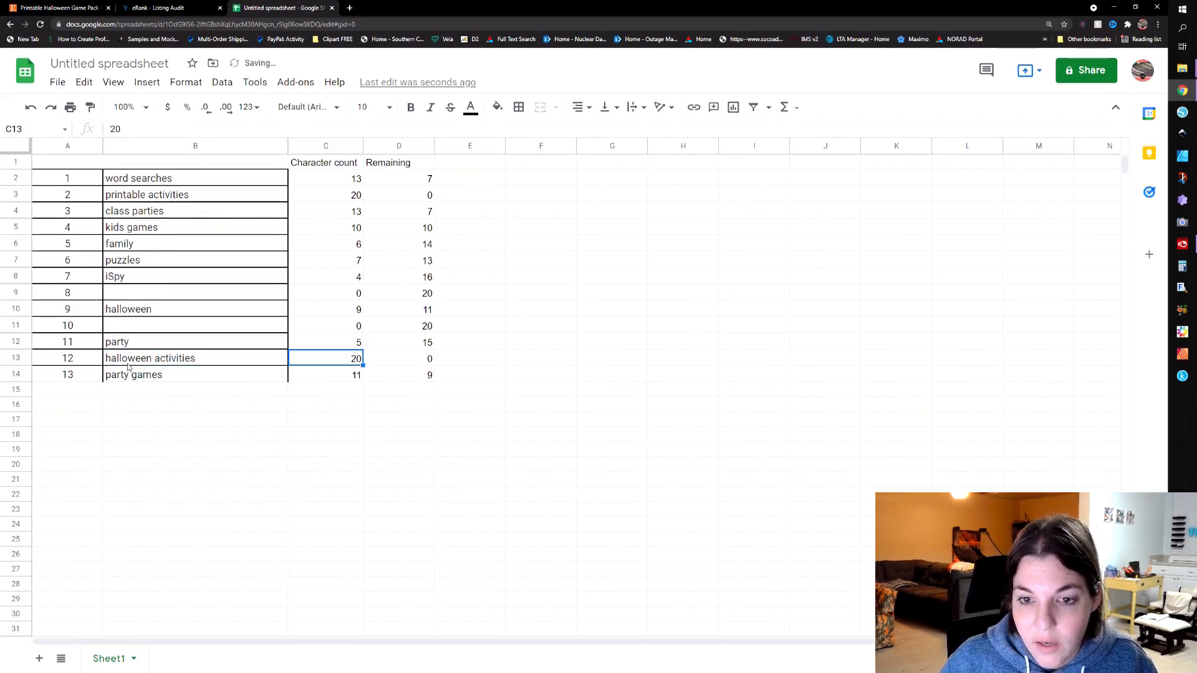
# Clear the "halloween activities" and "party games" tags and set both character counts to 0.
pyautogui.click(206, 361)
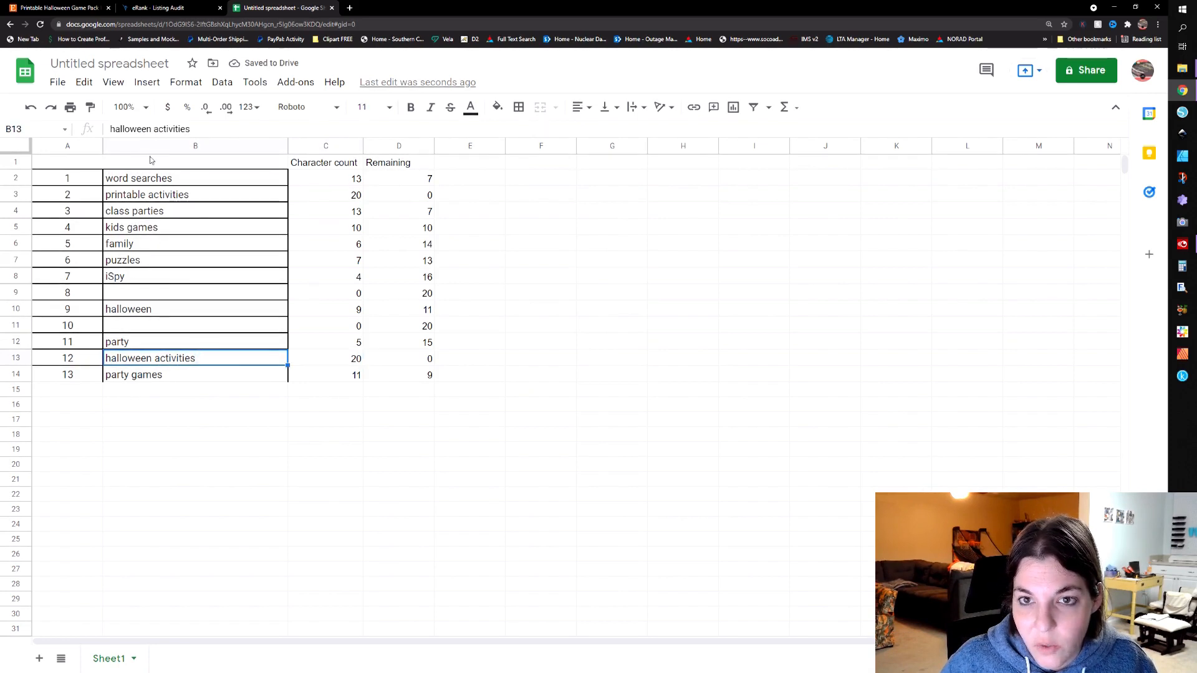
pyautogui.tripleClick(194, 128)
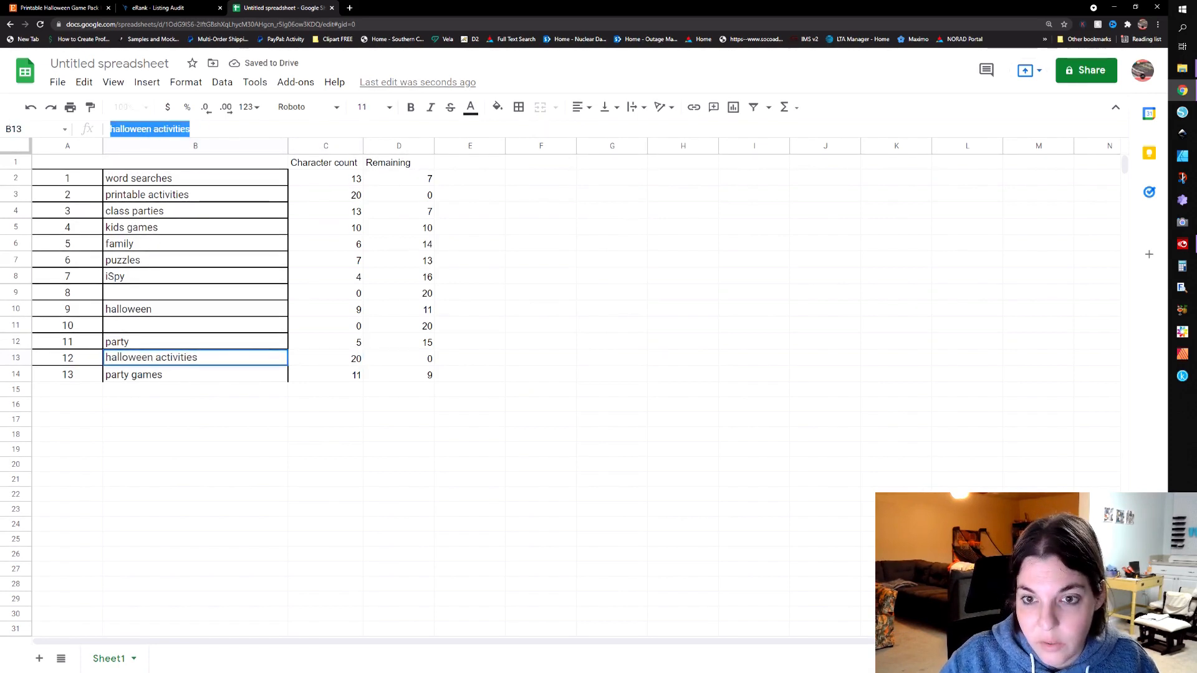
pyautogui.press('BackSpace')
pyautogui.click(168, 378)
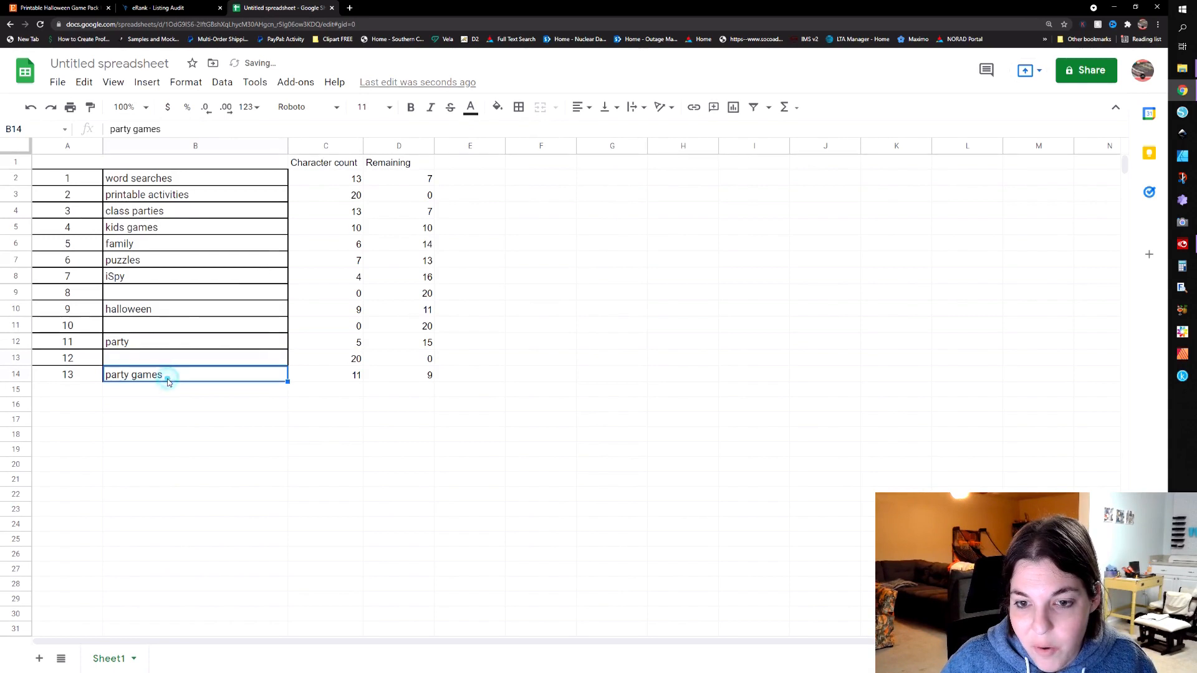
pyautogui.tripleClick(170, 129)
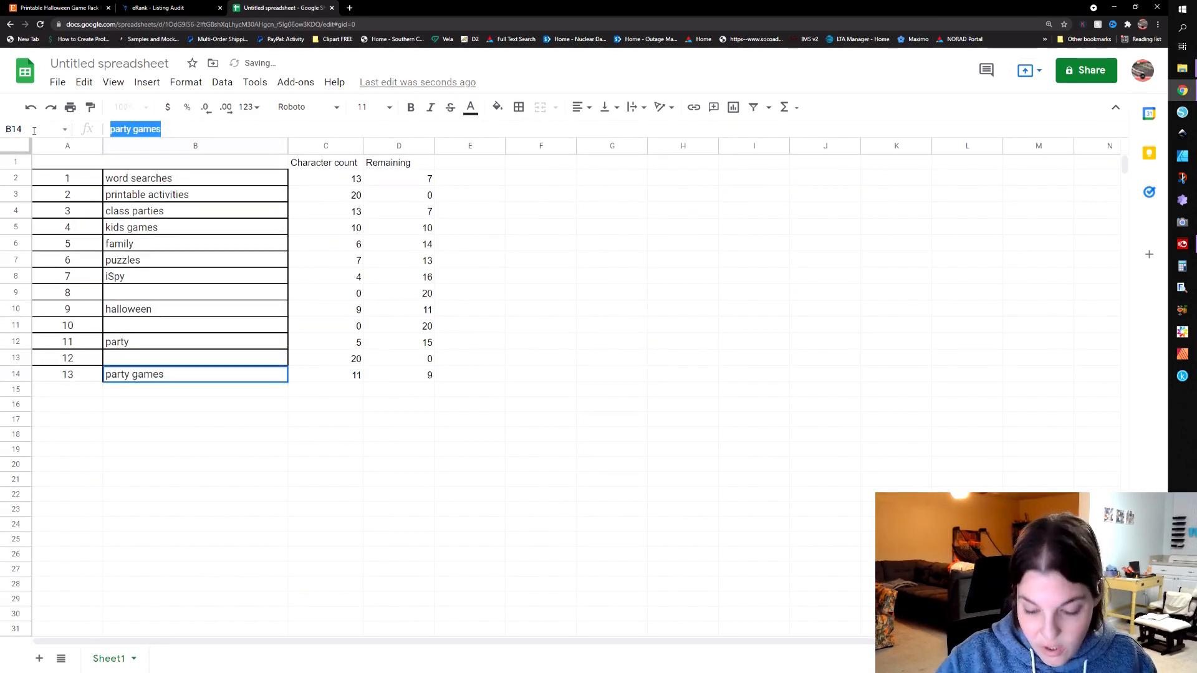
pyautogui.press('BackSpace')
pyautogui.click(333, 358)
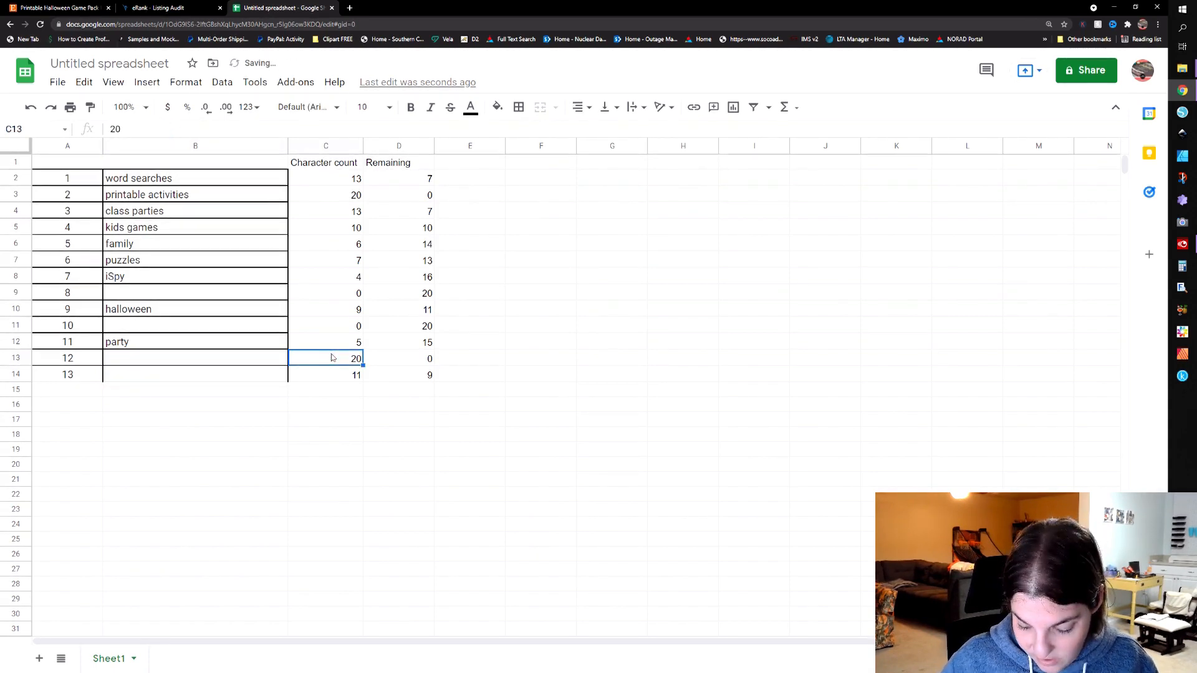
pyautogui.write('00')
pyautogui.press('Return')
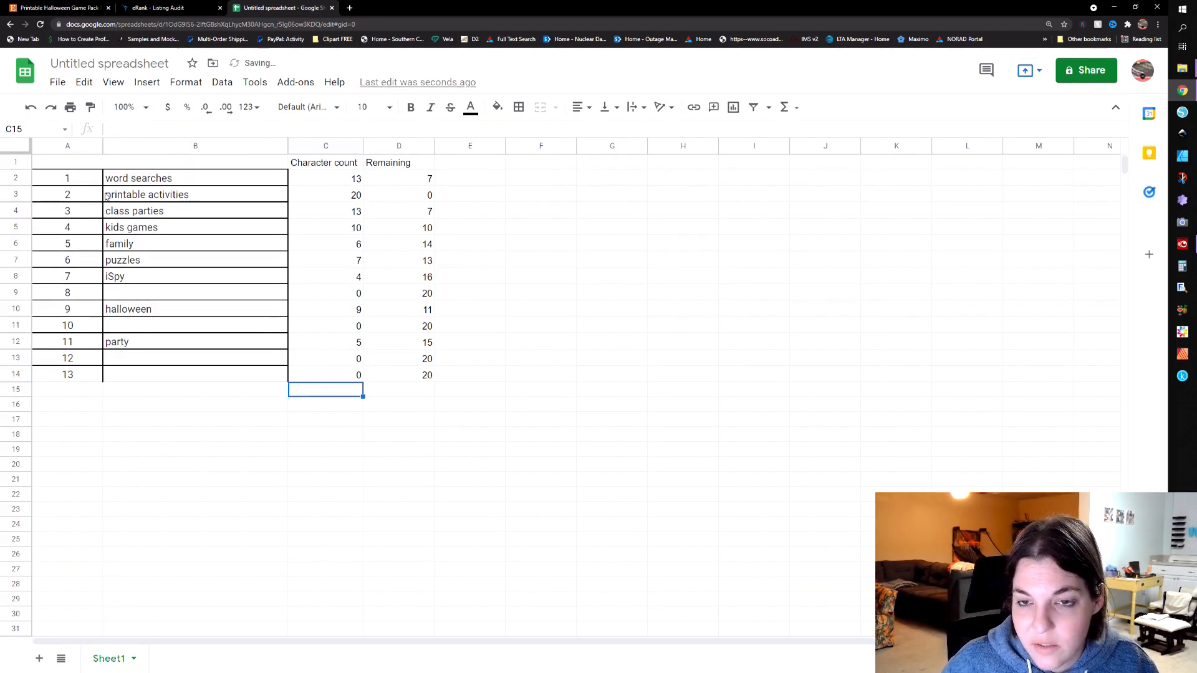
# Change the "word searches" tag to "word search" and set its character count to 11.
pyautogui.click(200, 178)
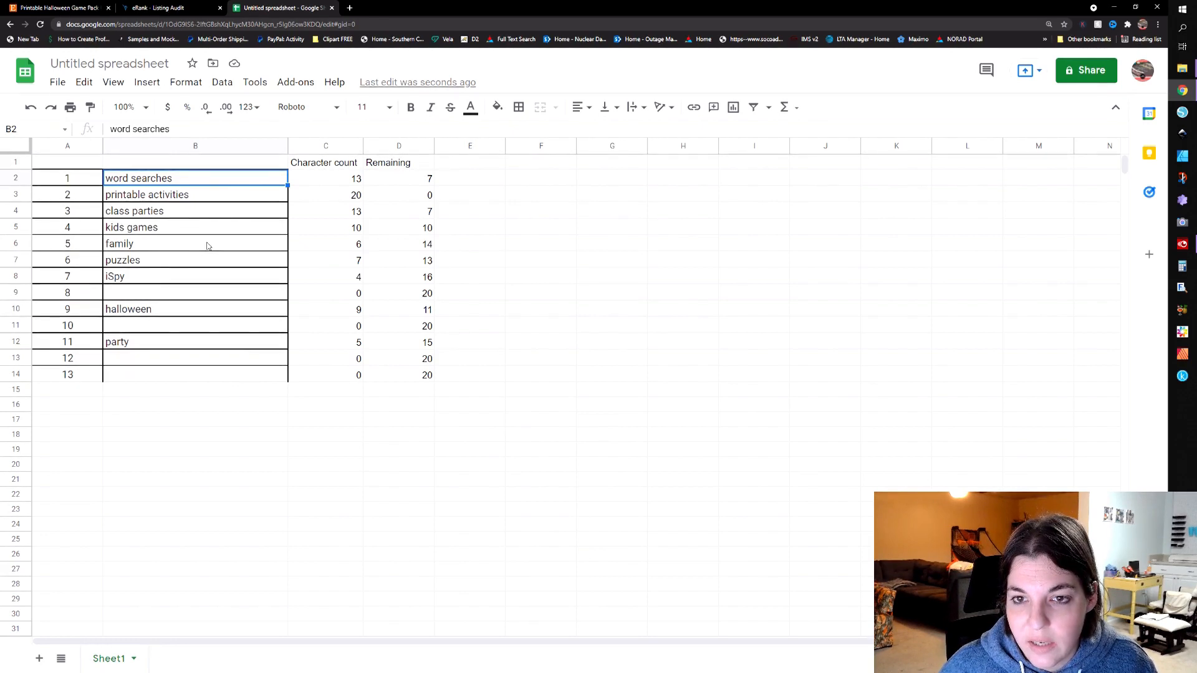
pyautogui.click(192, 131)
pyautogui.press('BackSpace')
pyautogui.press('BackSpace')
pyautogui.click(346, 181)
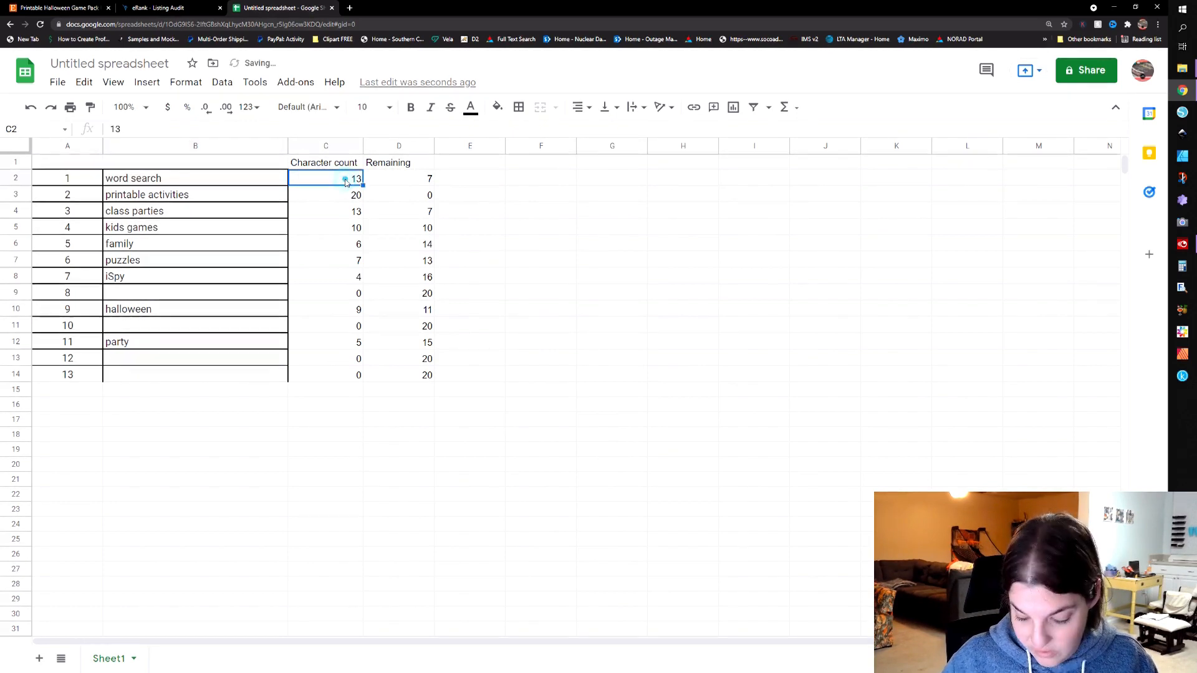
pyautogui.press('Down')
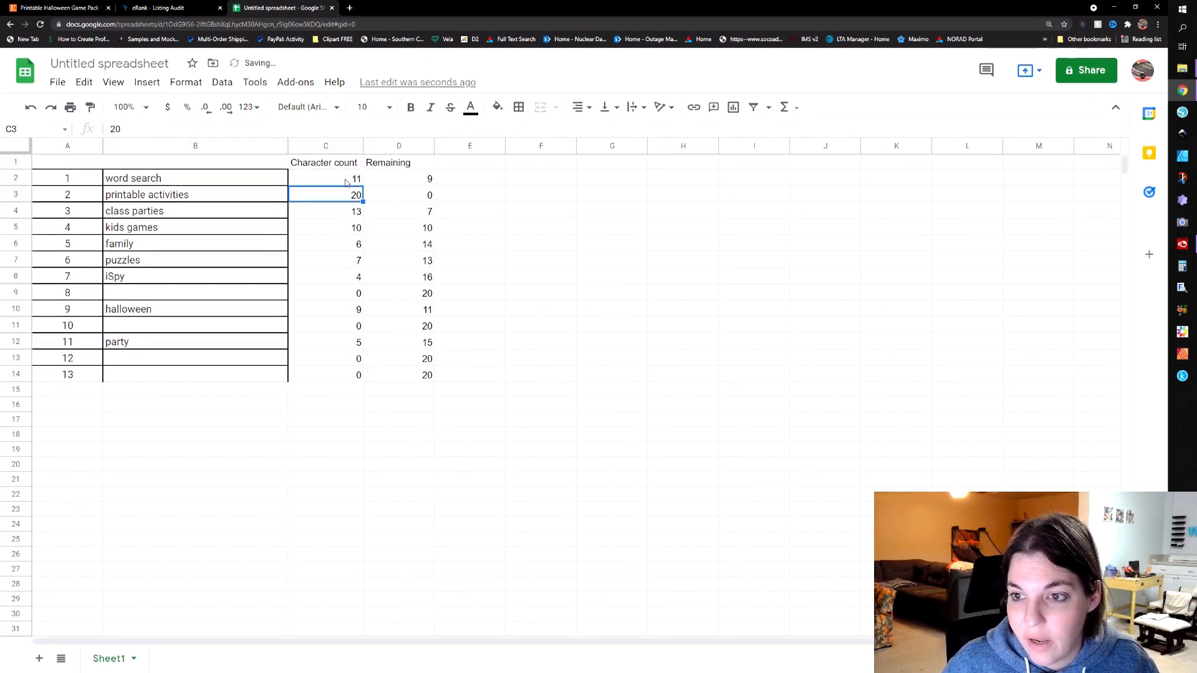
# Try moving "halloween" from tag 9 into the first tag to make "word search halloween".
pyautogui.click(177, 308)
pyautogui.doubleClick(157, 128)
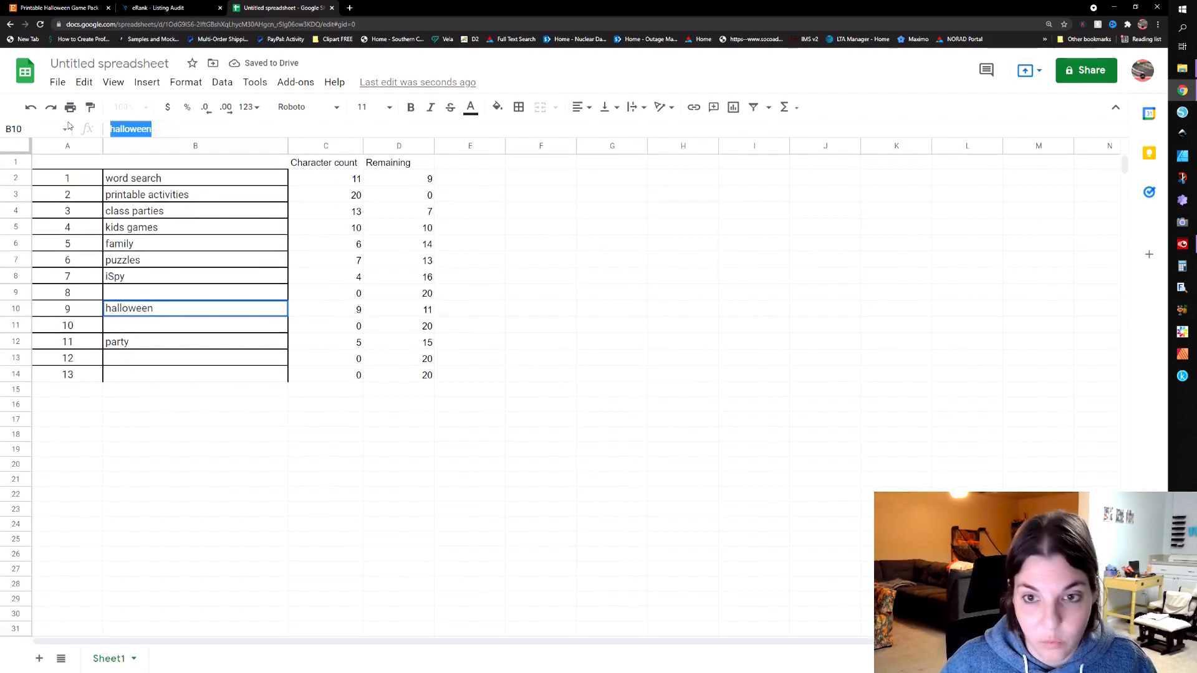
pyautogui.click(182, 185)
pyautogui.click(178, 129)
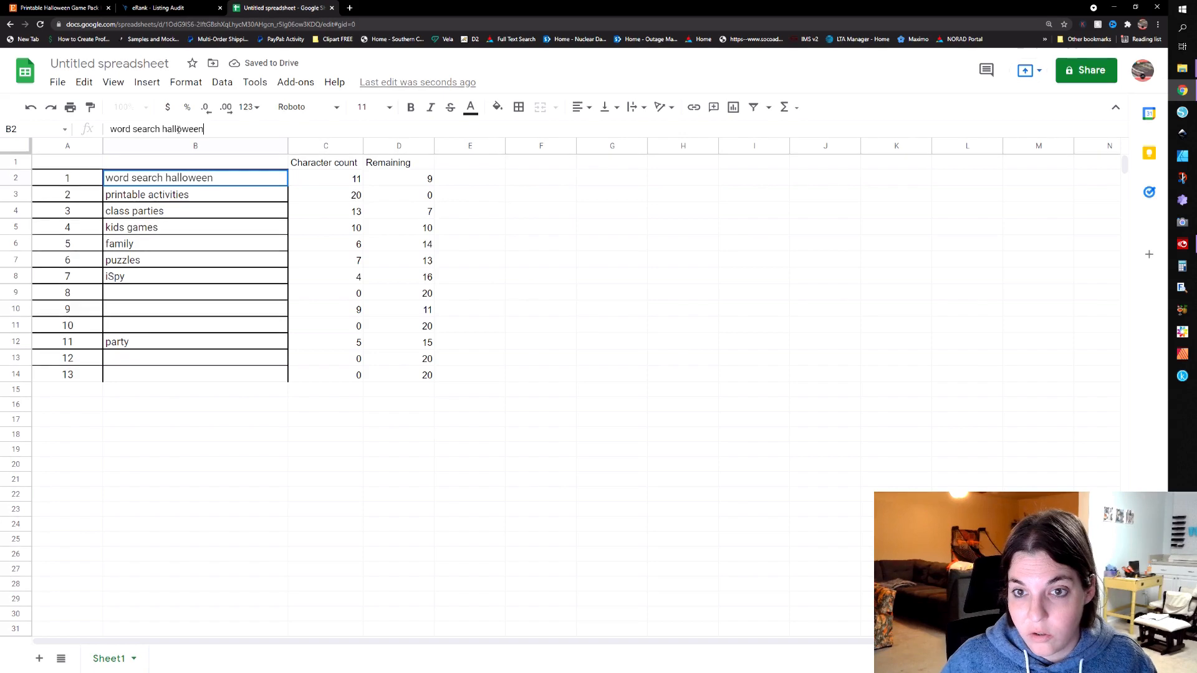
pyautogui.press('Return')
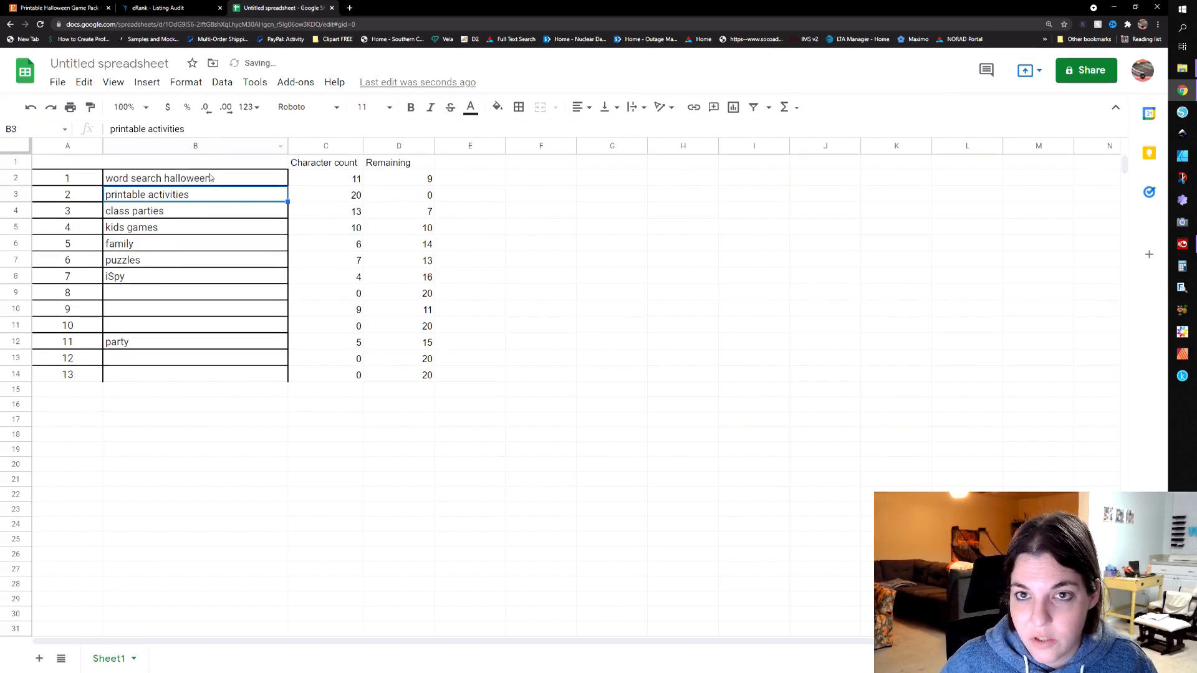
# Check the length of "word search halloween" with a character count tool, and undo moving "halloween" out of tag 9.
pyautogui.click(253, 6)
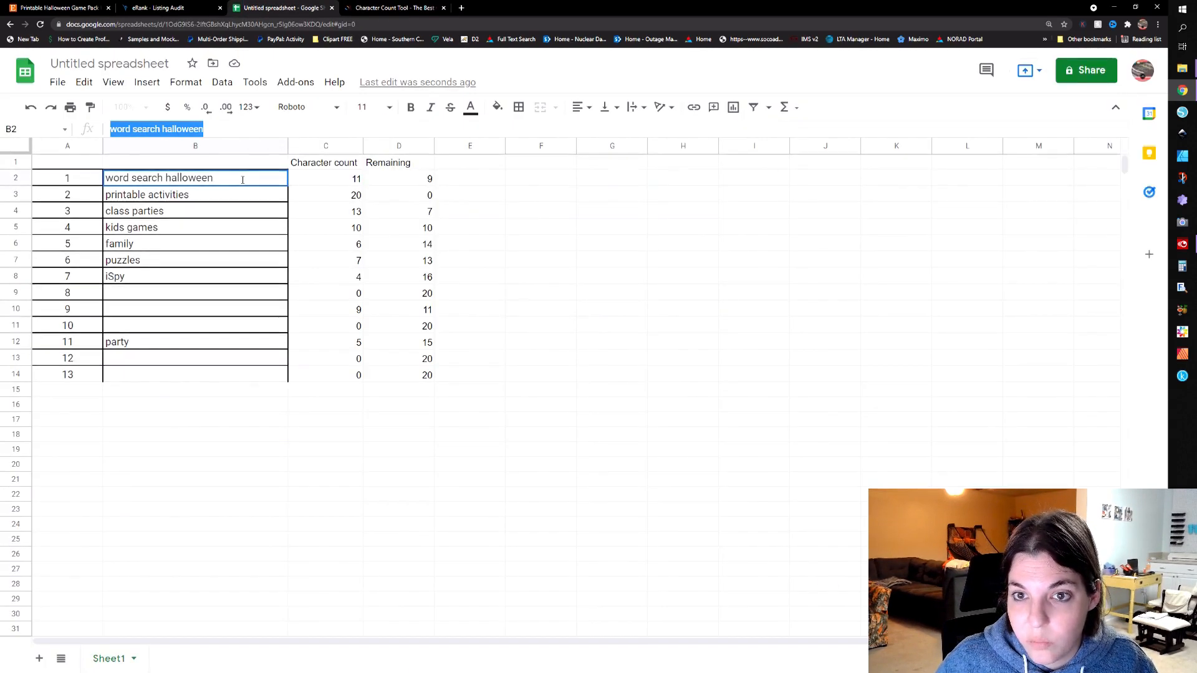
pyautogui.doubleClick(242, 179)
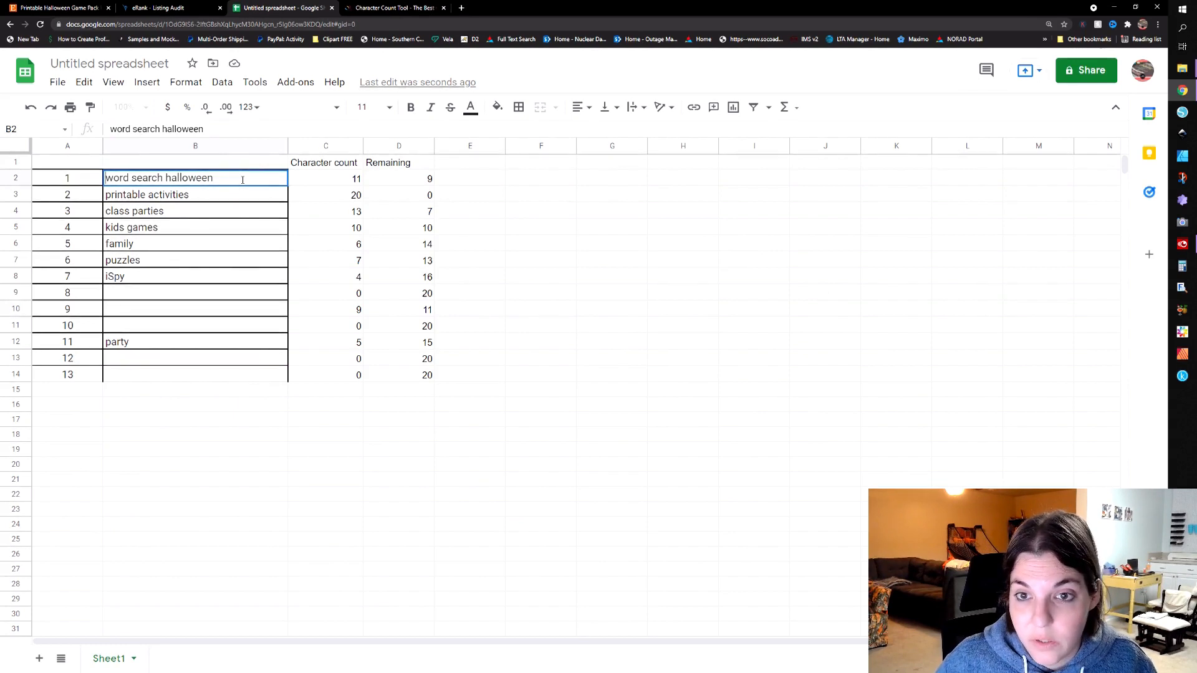
pyautogui.click(238, 194)
pyautogui.hotkey('ctrl', 'z')
pyautogui.hotkey('ctrl', 'z')
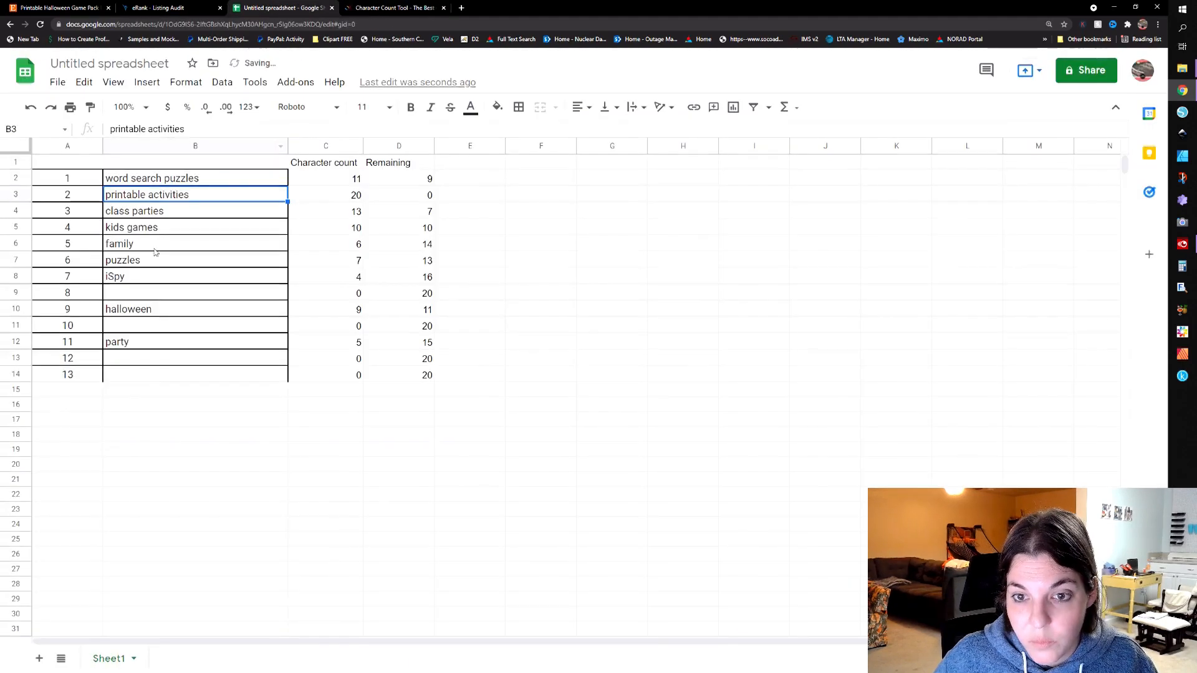
# Move "puzzles" from tag 6 into the first tag to make "word search puzzles", setting their character counts to 0 and 19.
pyautogui.click(157, 262)
pyautogui.press('Delete')
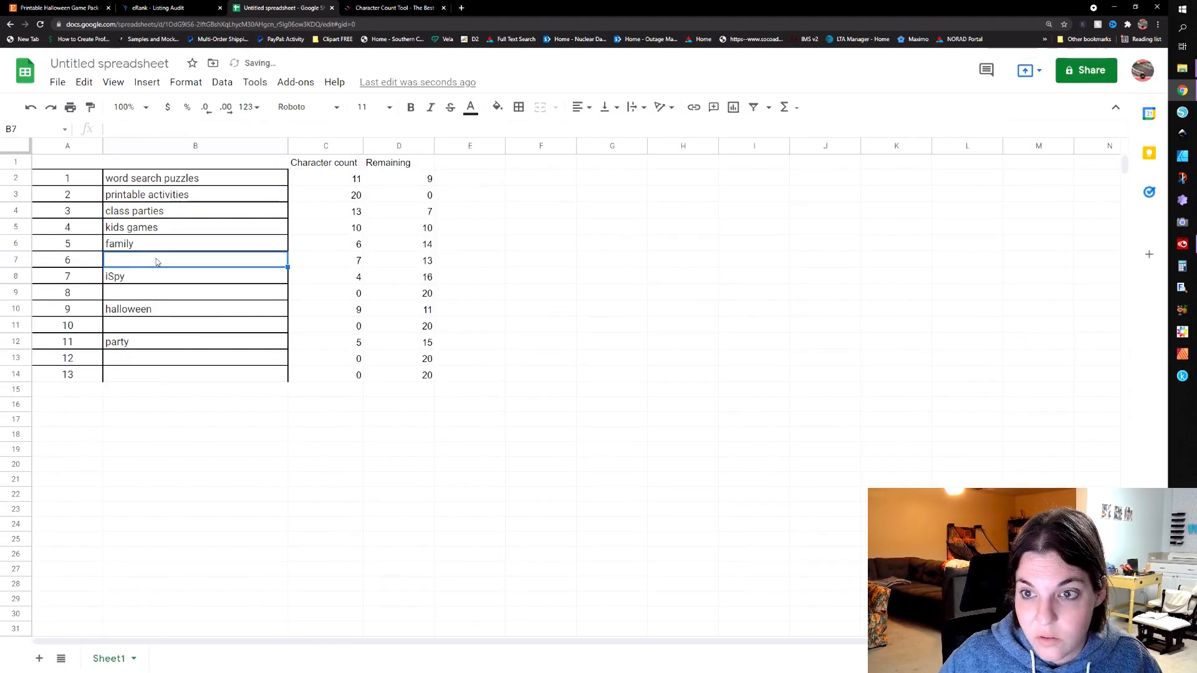
pyautogui.click(332, 270)
pyautogui.click(320, 179)
pyautogui.write('19')
pyautogui.press('Return')
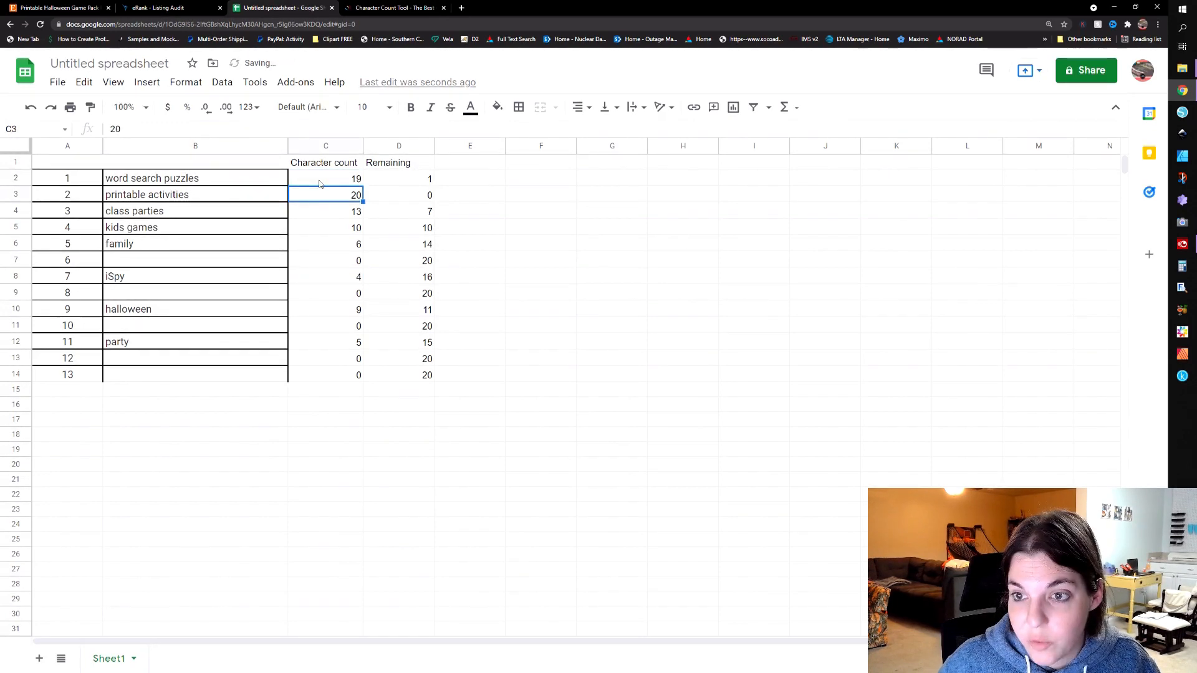
# Move "family" from tag 5 into tag 3 to make "class parties family", setting tag 5's character count to 0.
pyautogui.click(242, 216)
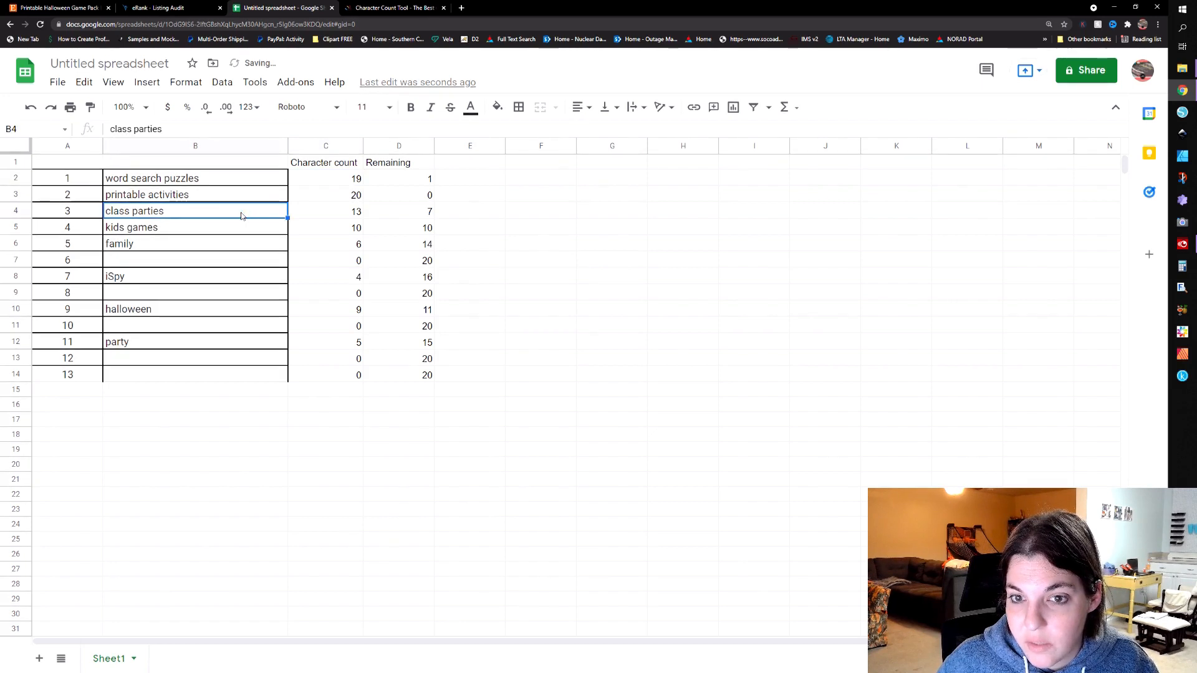
pyautogui.click(212, 244)
pyautogui.click(200, 216)
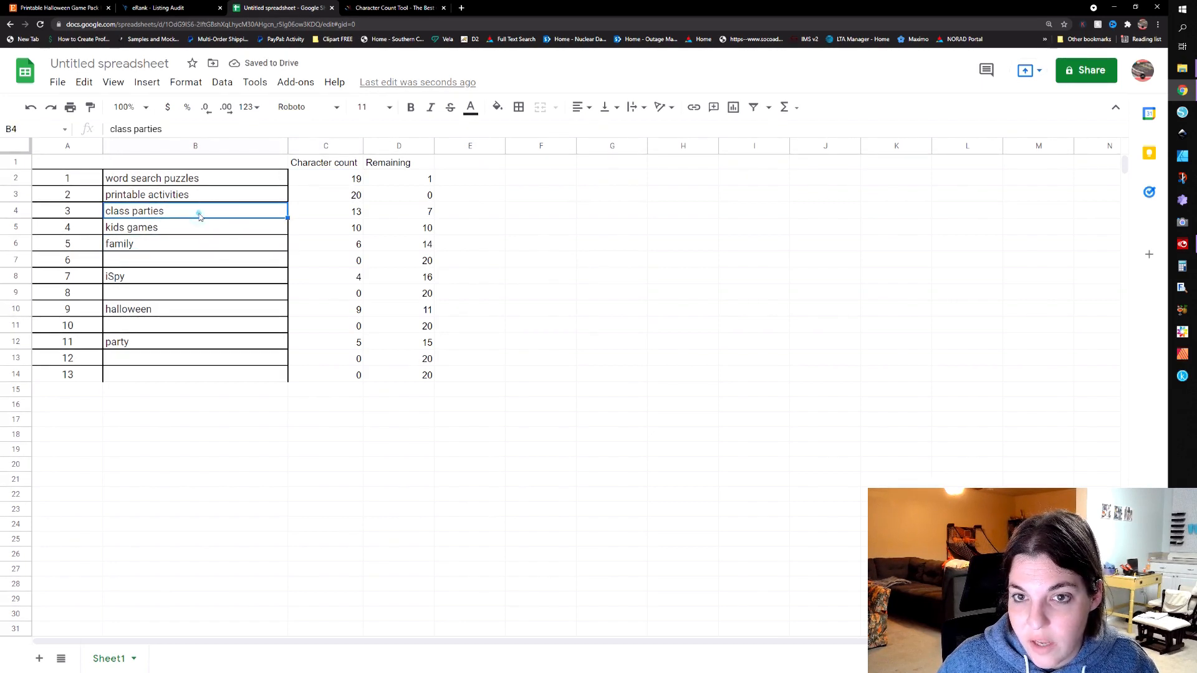
pyautogui.click(189, 133)
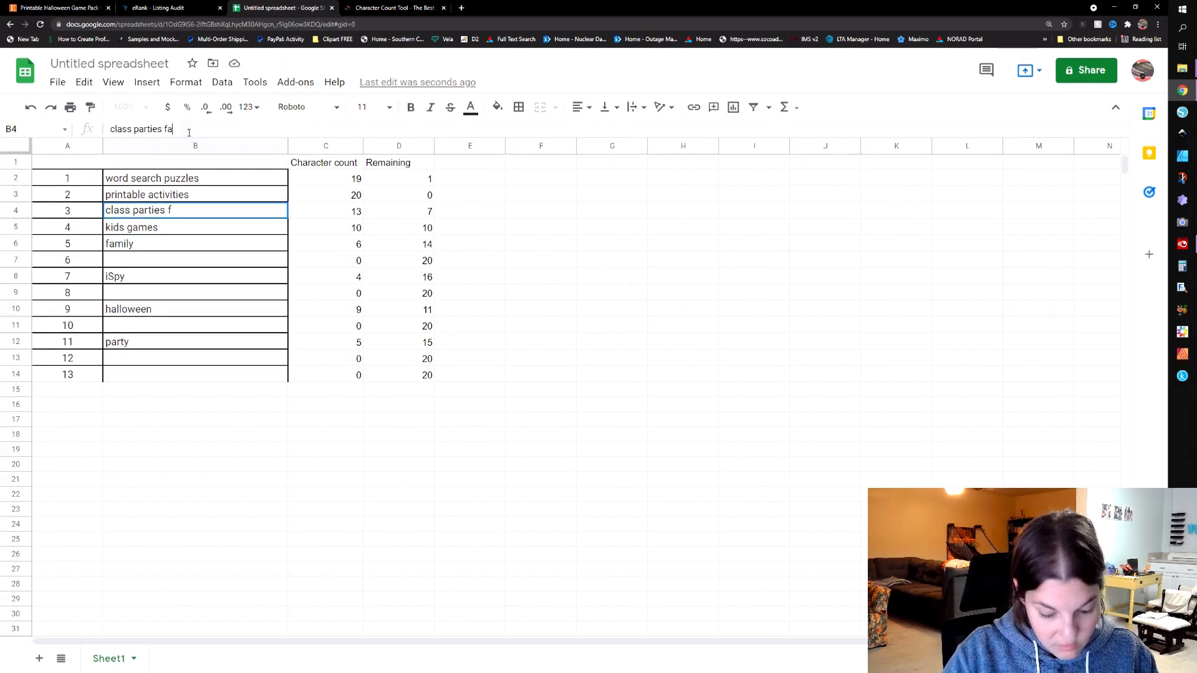
pyautogui.write('family')
pyautogui.press('Return')
pyautogui.click(148, 249)
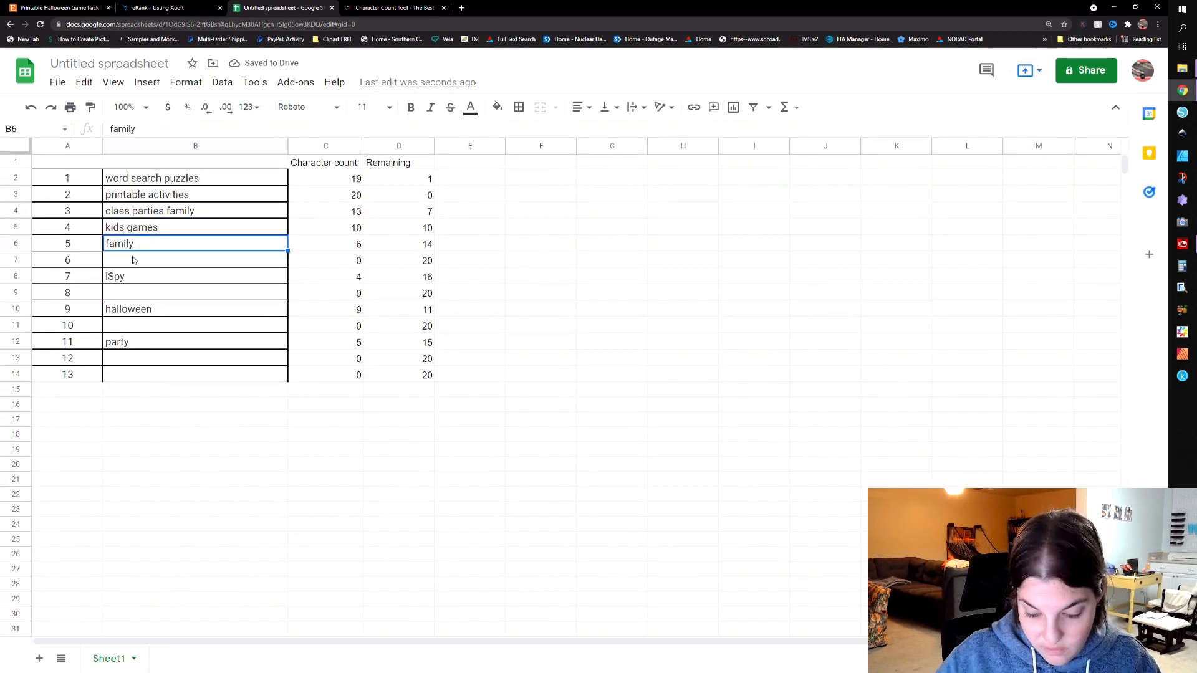
pyautogui.press('Delete')
pyautogui.click(325, 243)
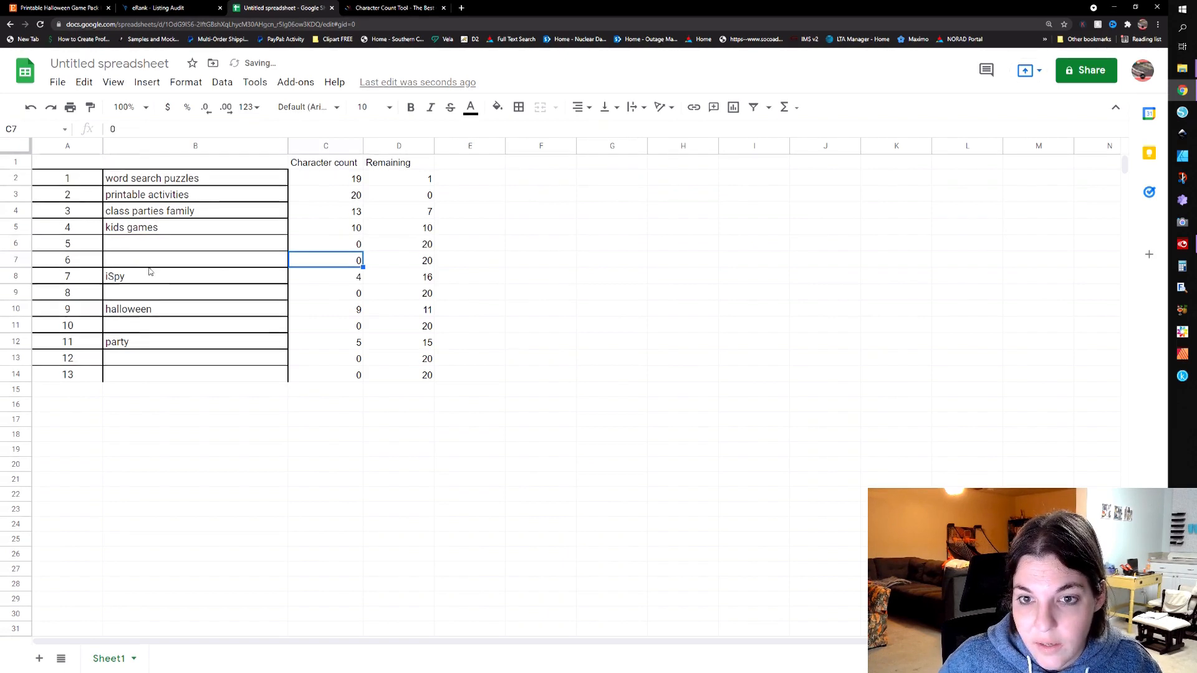
# Move "halloween" from tag 9 into tag 4 to make "kids games halloween", and set tag 4's character count to 20.
pyautogui.click(167, 232)
pyautogui.click(148, 305)
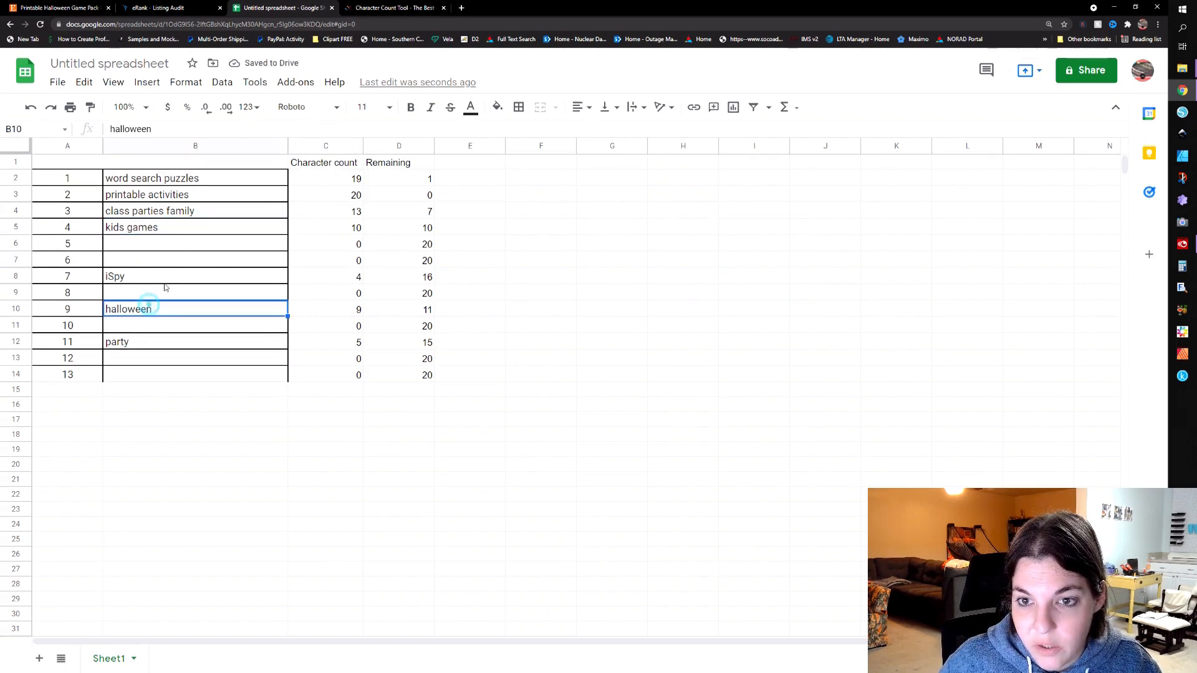
pyautogui.doubleClick(161, 129)
pyautogui.press('BackSpace')
pyautogui.click(169, 228)
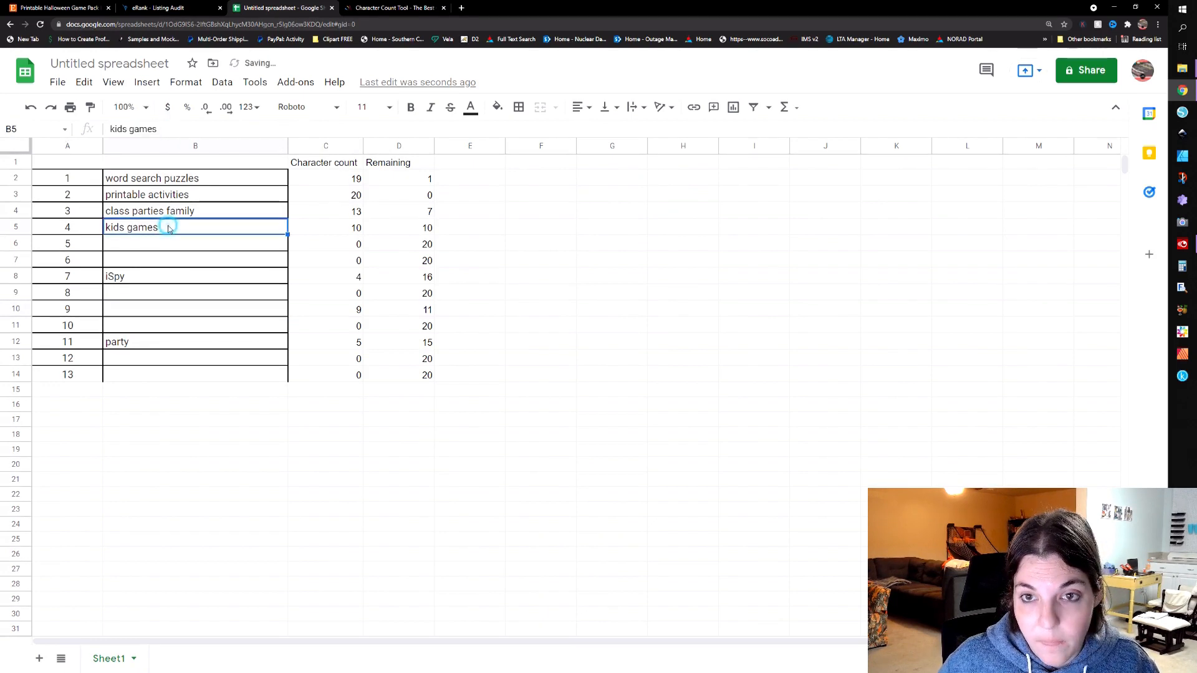
pyautogui.click(174, 130)
pyautogui.write('halloween')
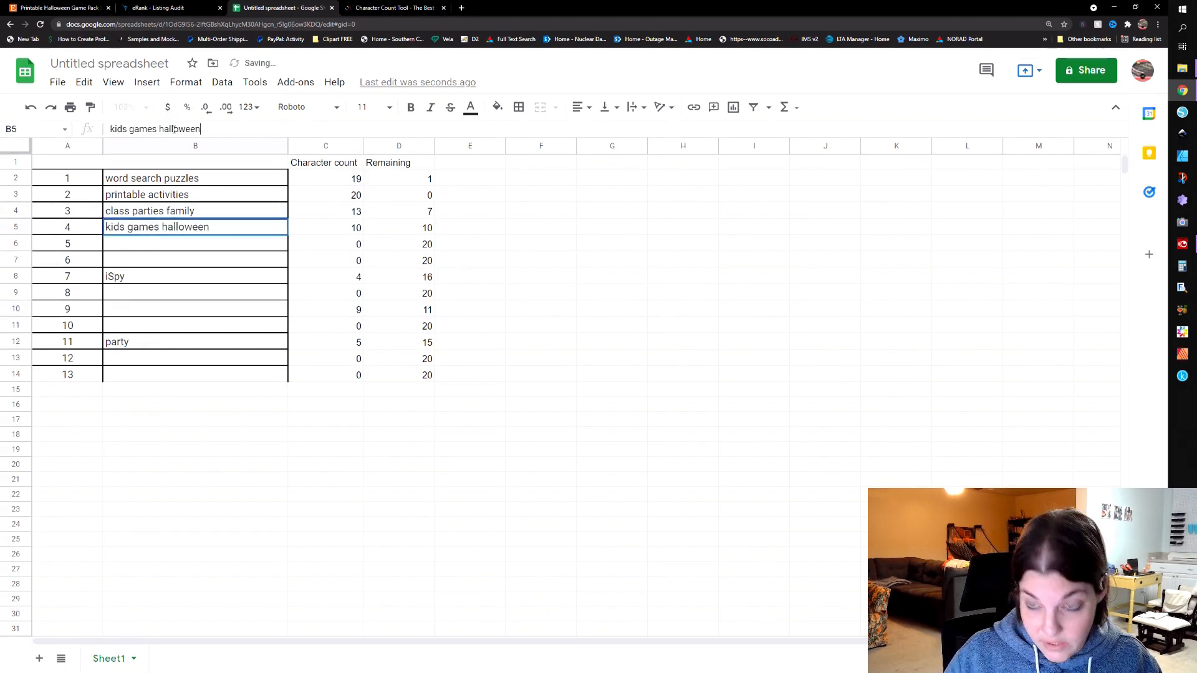
pyautogui.press('Return')
pyautogui.click(330, 230)
pyautogui.write('20')
pyautogui.press('Return')
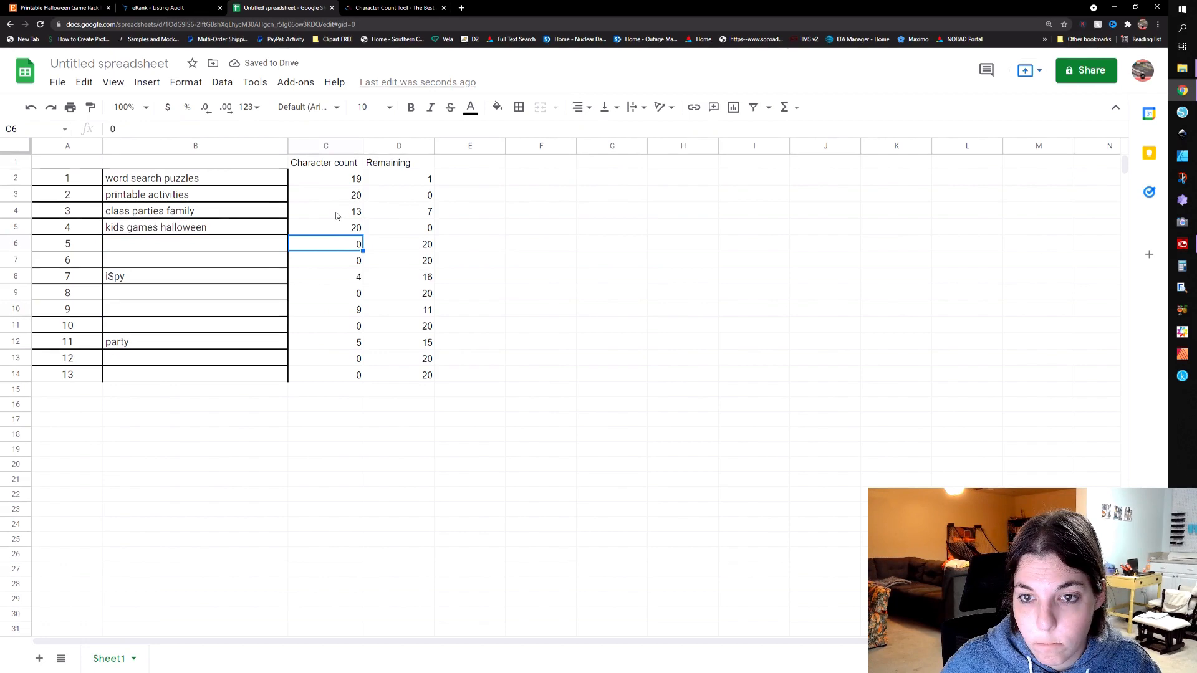
# Check the length of "class parties family" with the character count tool and set tag 3's character count to 20.
pyautogui.click(262, 211)
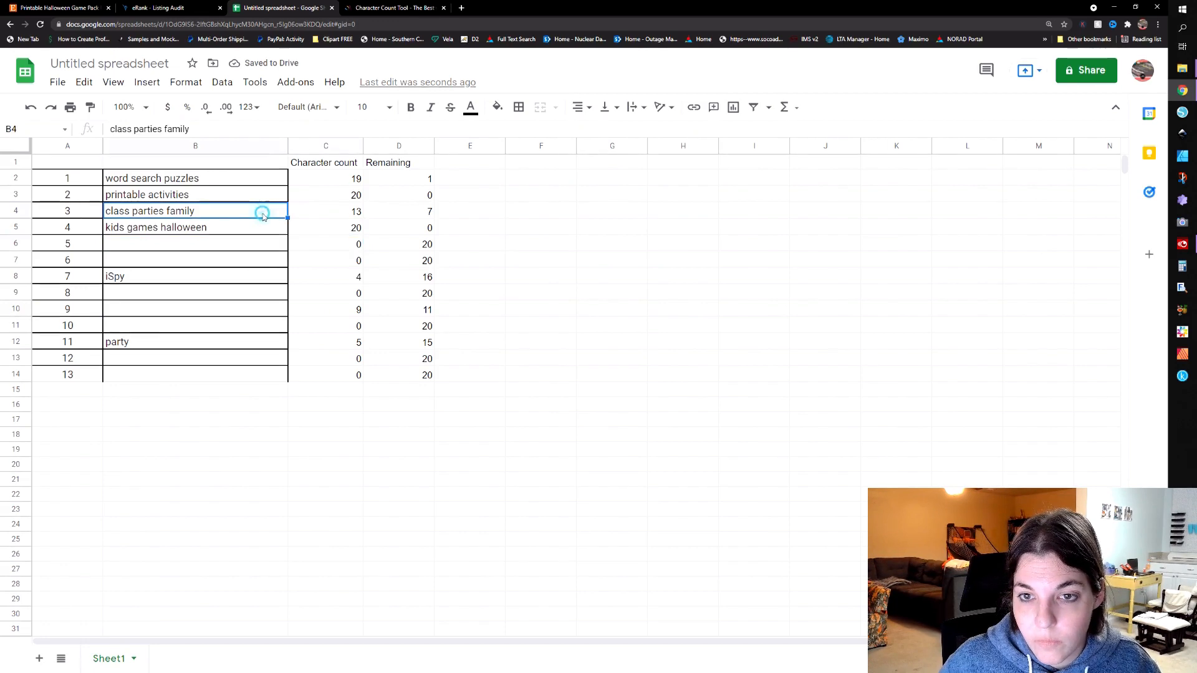
pyautogui.tripleClick(203, 128)
pyautogui.hotkey('ctrl', 'c')
pyautogui.hotkey('ctrl', 'Tab')
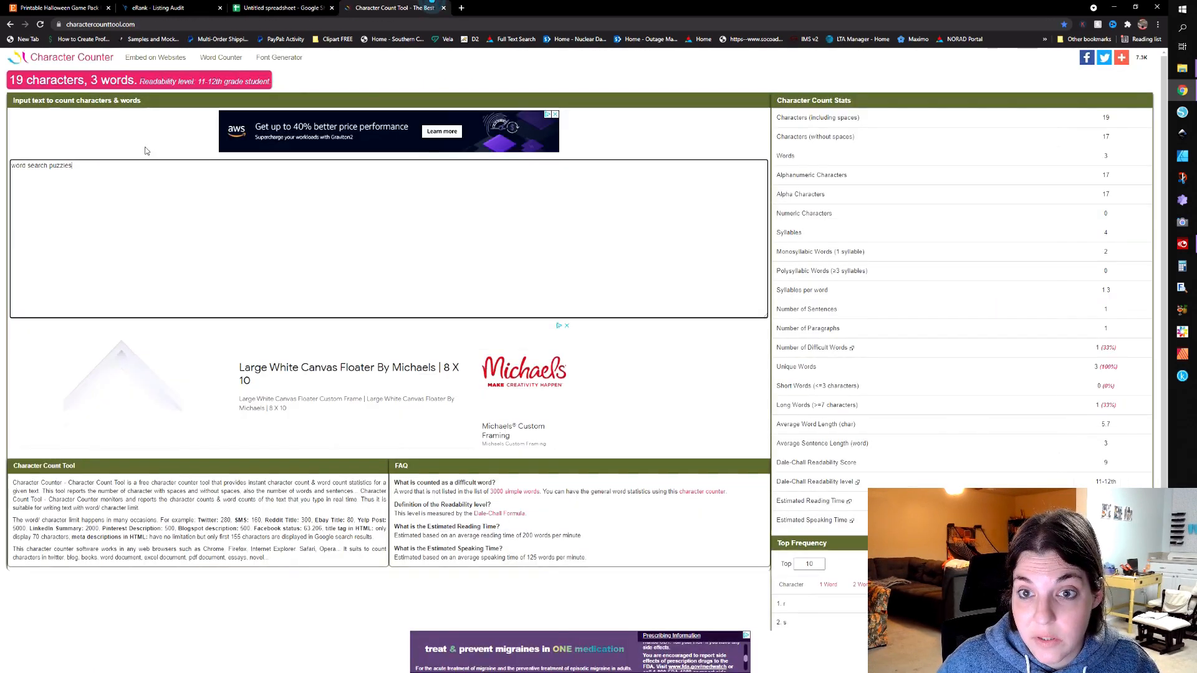
pyautogui.hotkey('ctrl', 'a')
pyautogui.hotkey('ctrl', 'v')
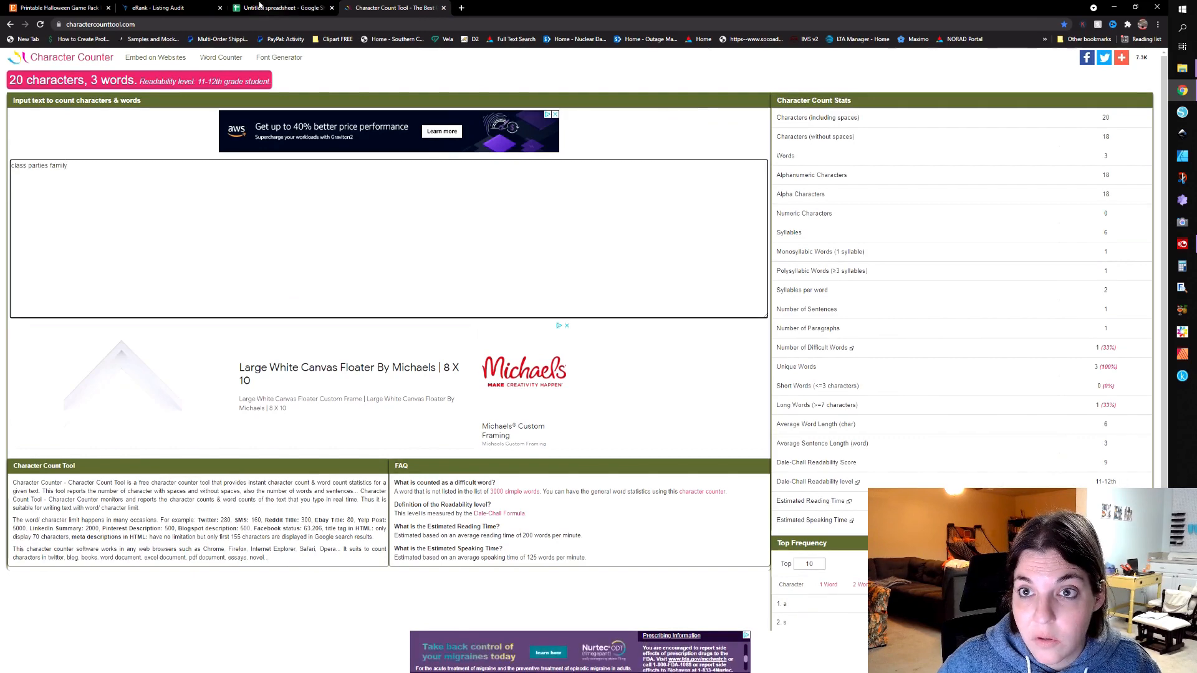
pyautogui.click(259, 5)
pyautogui.click(339, 213)
pyautogui.write('20')
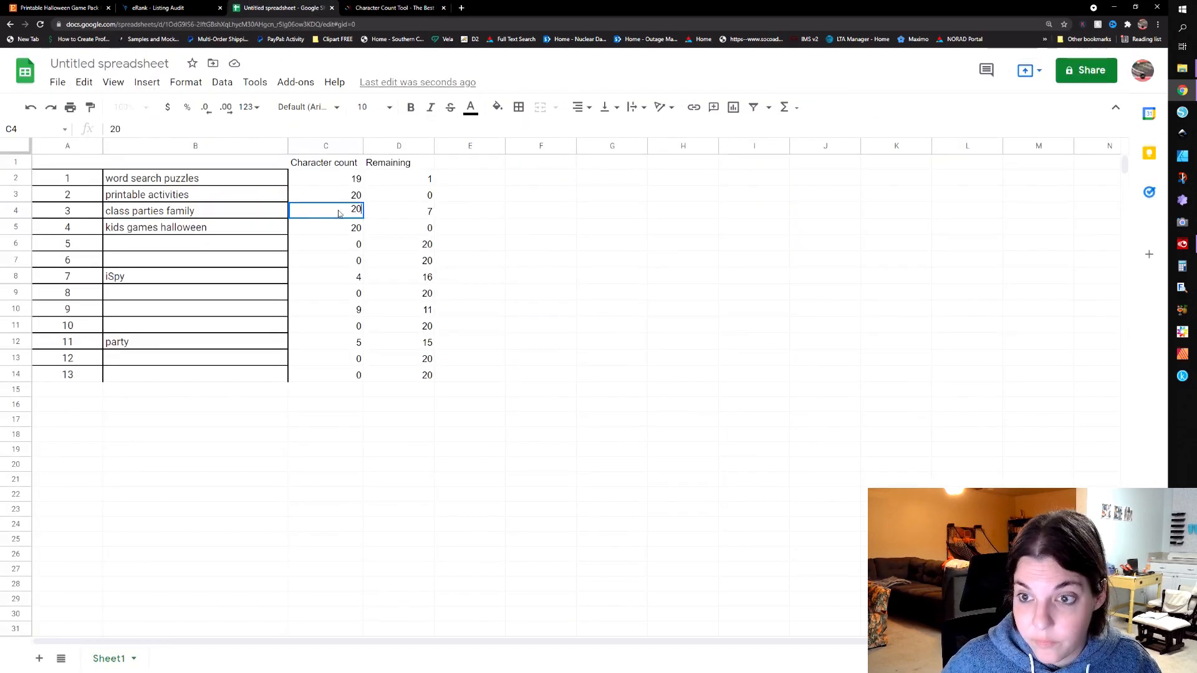
pyautogui.press('Return')
# Enter "iSpy party" as tag 5 with a character count of 10.
pyautogui.click(130, 249)
pyautogui.write('iSpy')
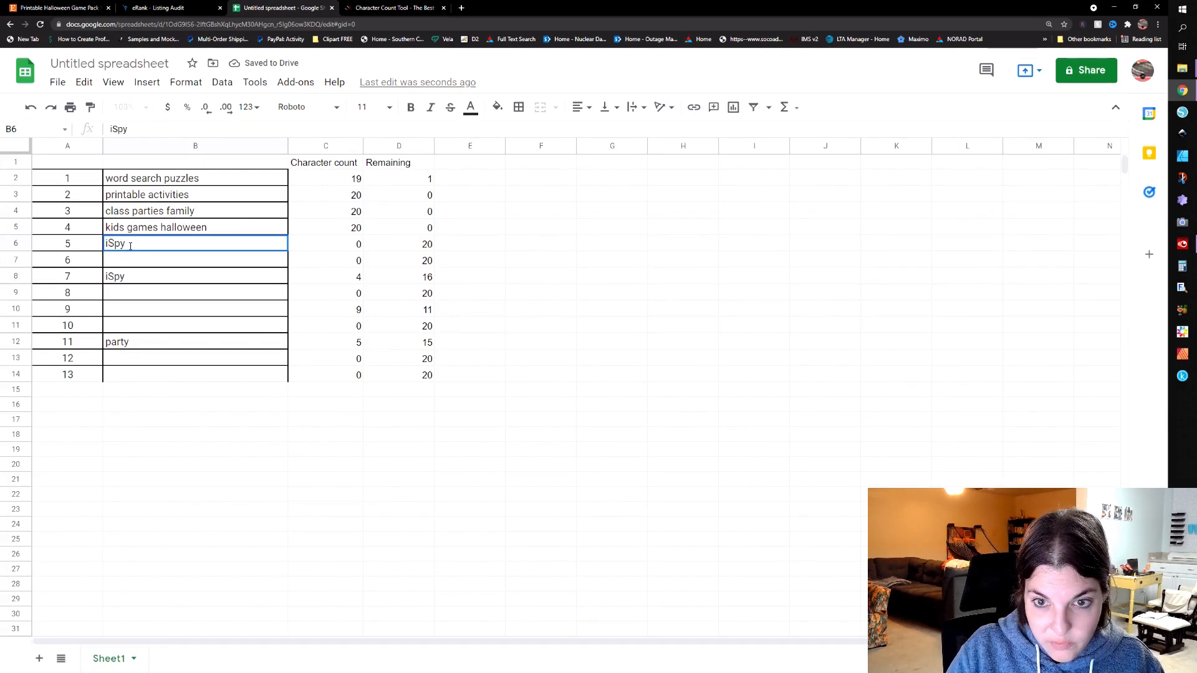
pyautogui.write(' party')
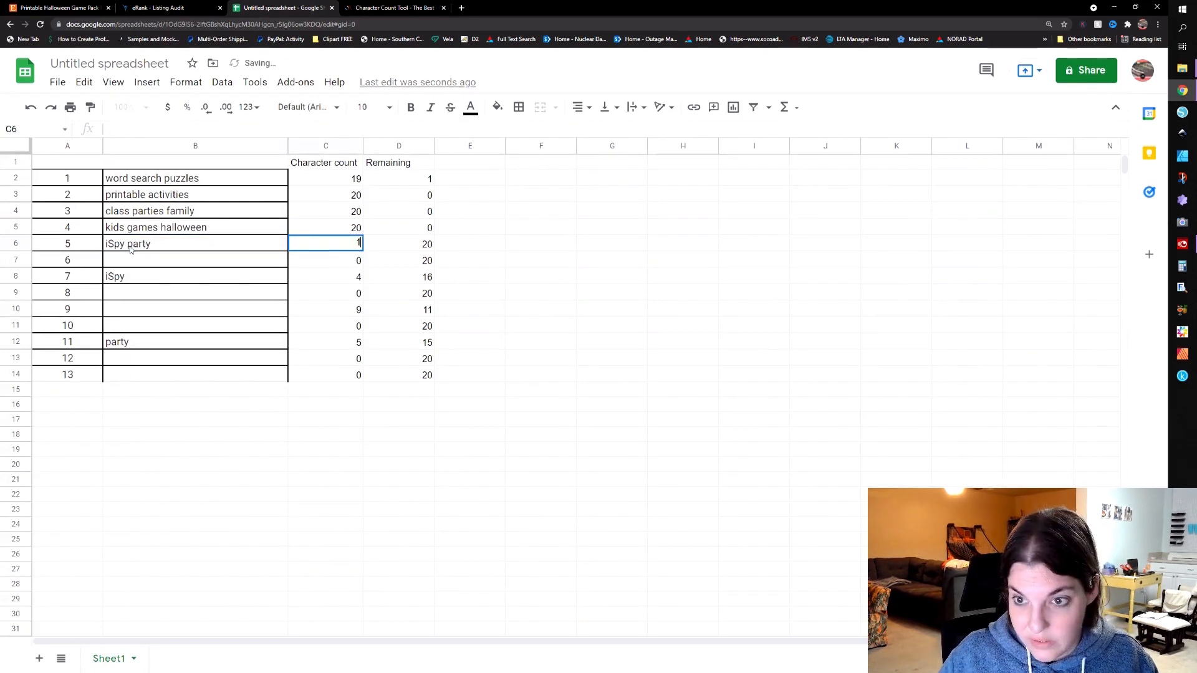
pyautogui.press('Return')
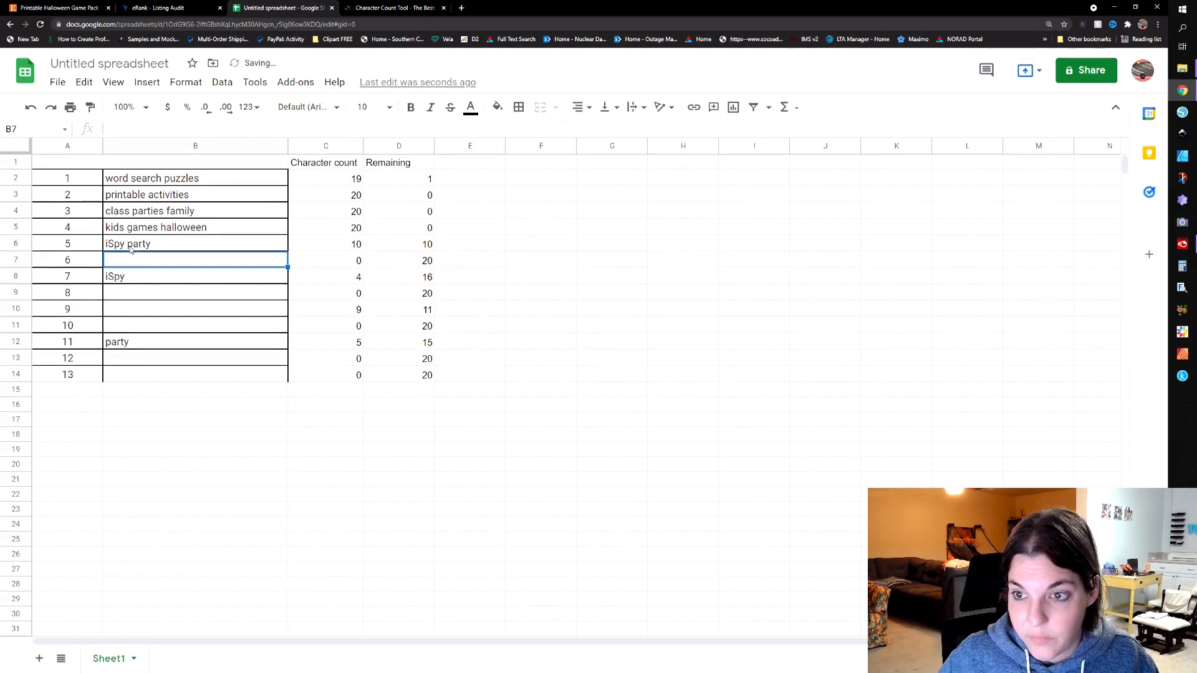
# Clear "iSpy" from tag 7 and "party" from tag 11, and set the character counts of tags 7, 9 and 11 to 0.
pyautogui.click(163, 275)
pyautogui.press('Delete')
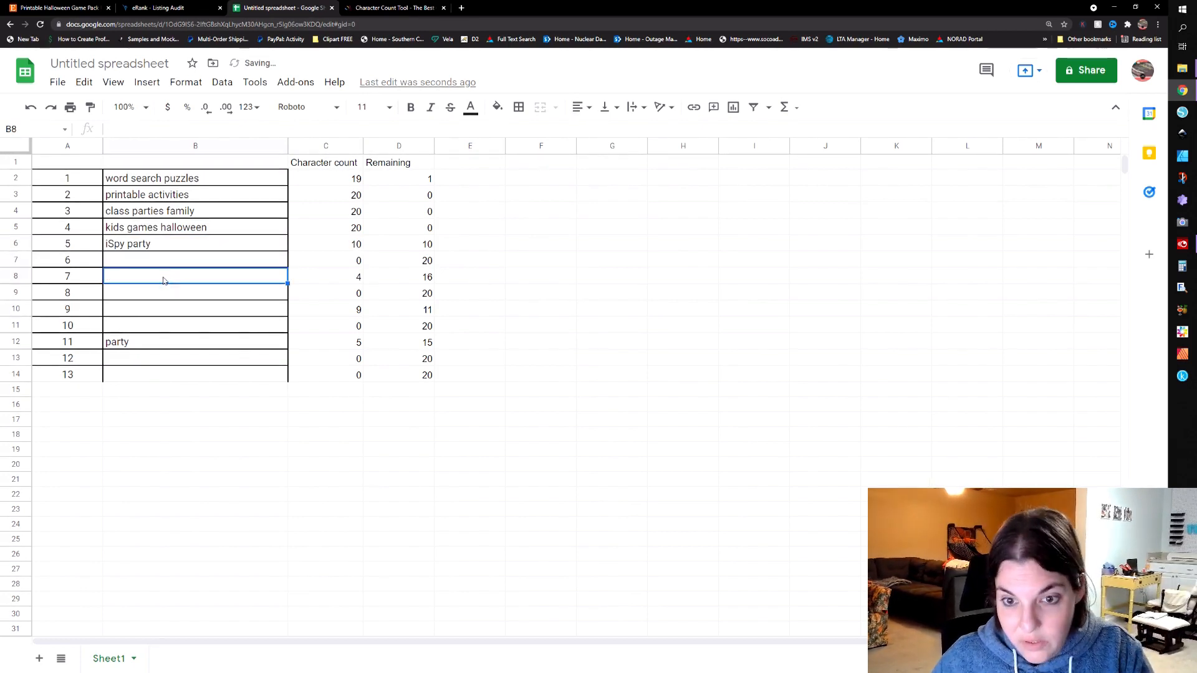
pyautogui.click(135, 346)
pyautogui.press('Delete')
pyautogui.click(346, 277)
pyautogui.write('0')
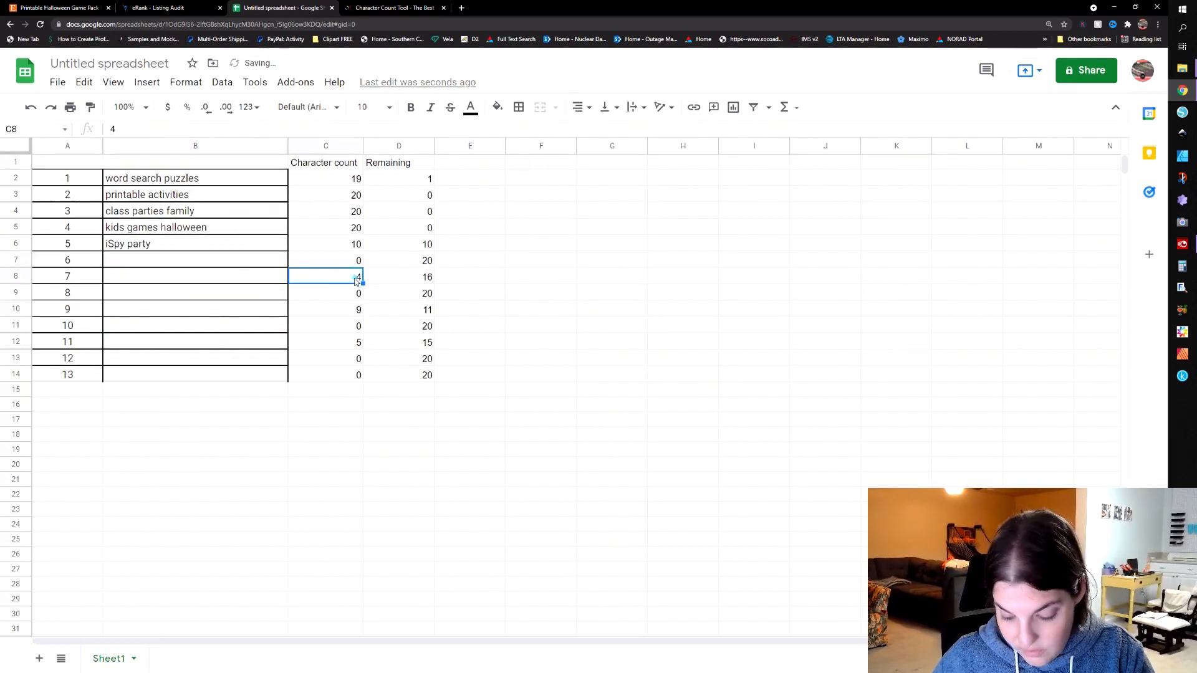
pyautogui.click(350, 309)
pyautogui.write('0')
pyautogui.click(344, 342)
pyautogui.write('0')
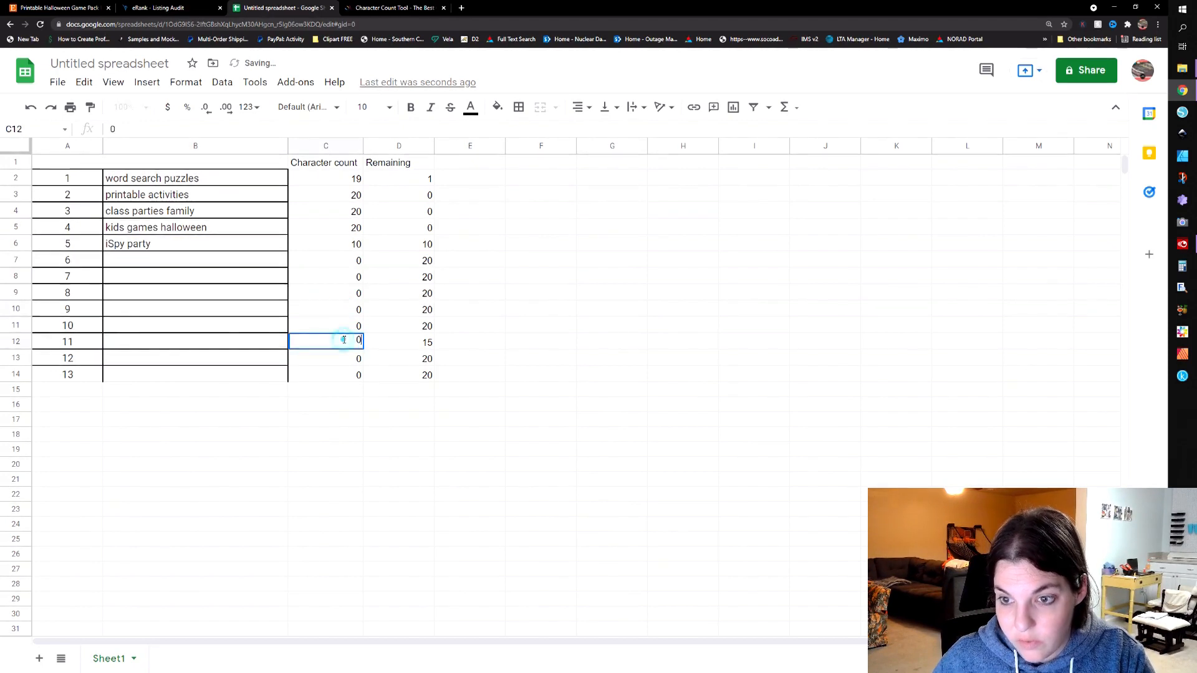
pyautogui.click(317, 261)
pyautogui.click(314, 245)
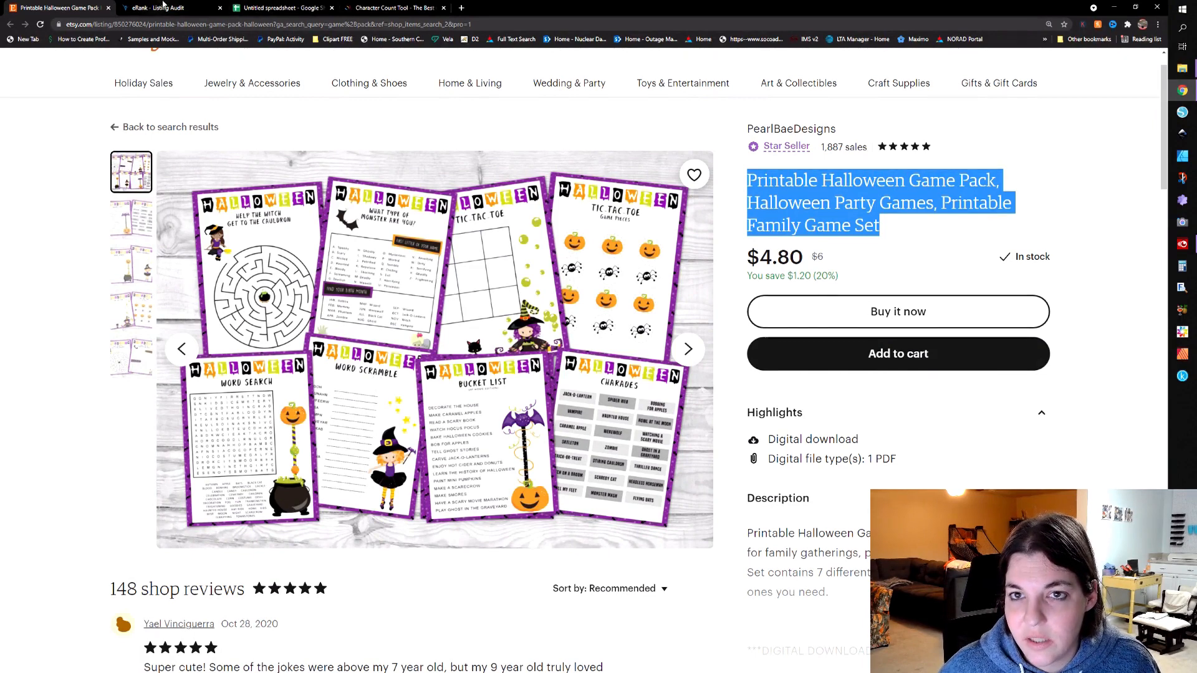
pyautogui.click(163, 6)
pyautogui.click(379, 6)
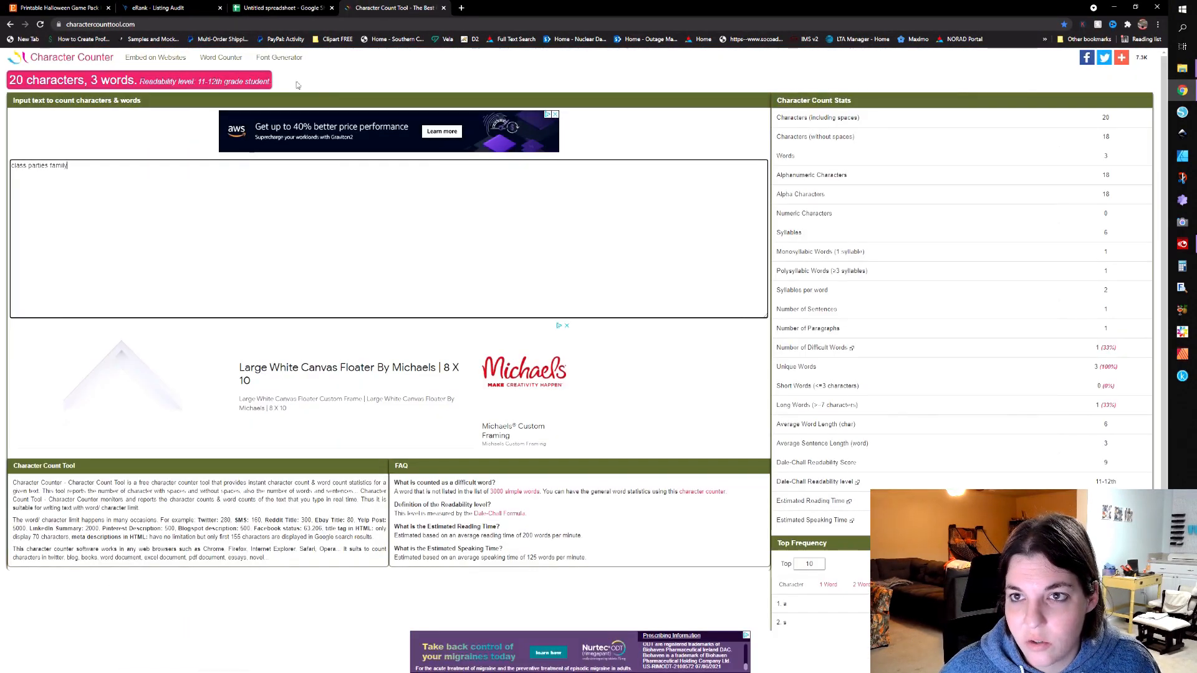
pyautogui.click(281, 7)
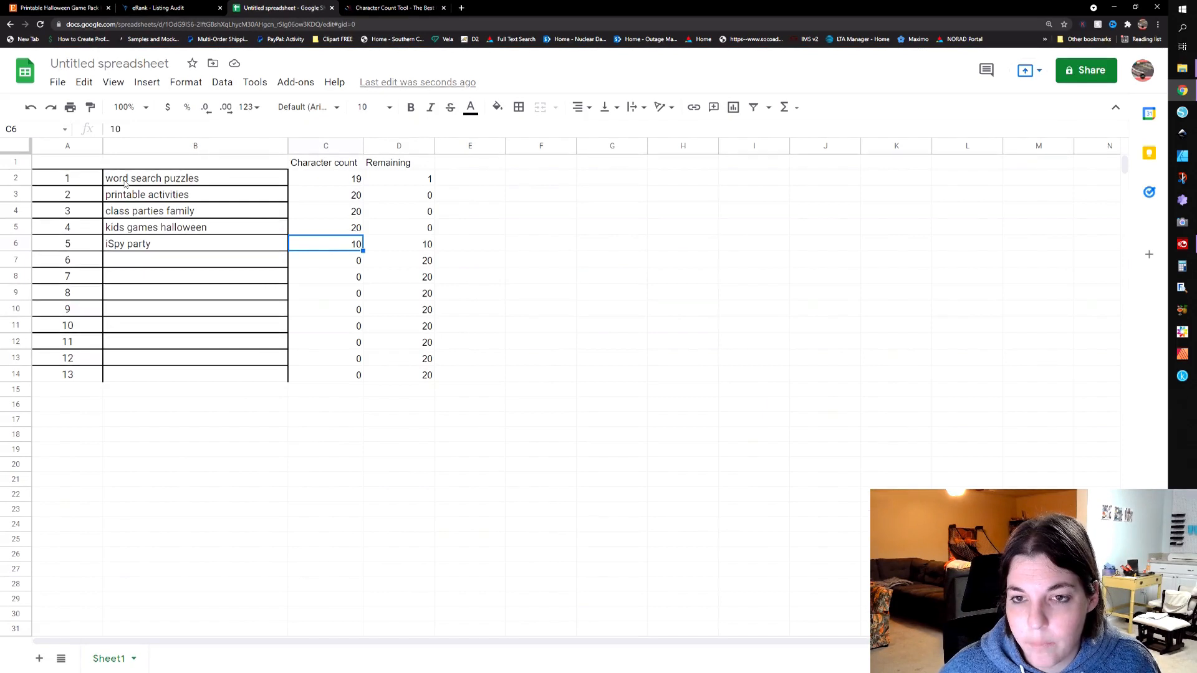